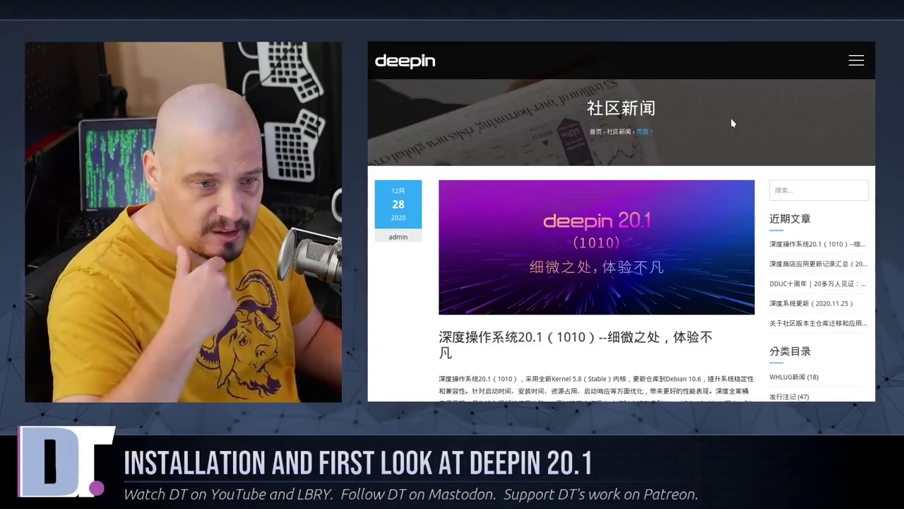
- Switch the deepin website's language to English from the navigation menu
{"action": "left_click", "coordinate": [857, 62]}
{"action": "mouse_move", "coordinate": [732, 100]}
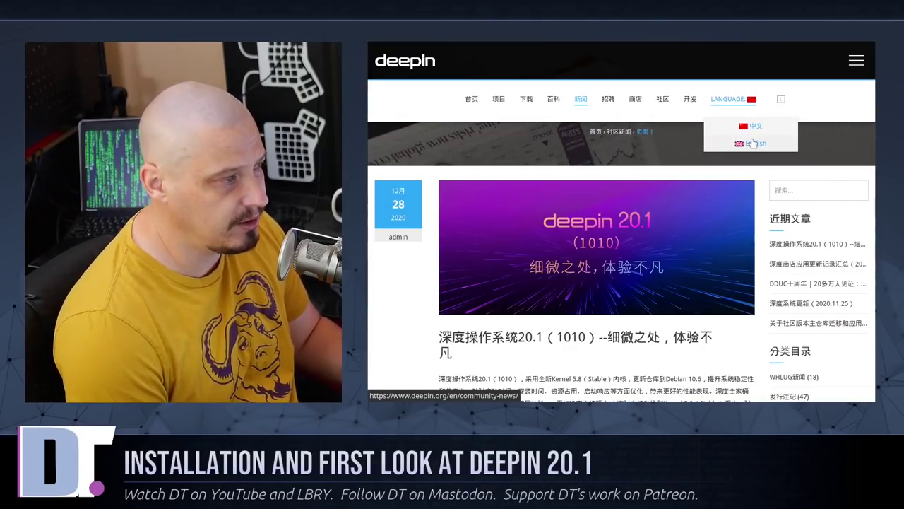
{"action": "left_click", "coordinate": [753, 143]}
- Open the deepin 20.1 (1010) - Details Make Perfection announcement post
{"action": "scroll", "coordinate": [640, 257], "scroll_direction": "down", "scroll_amount": 5}
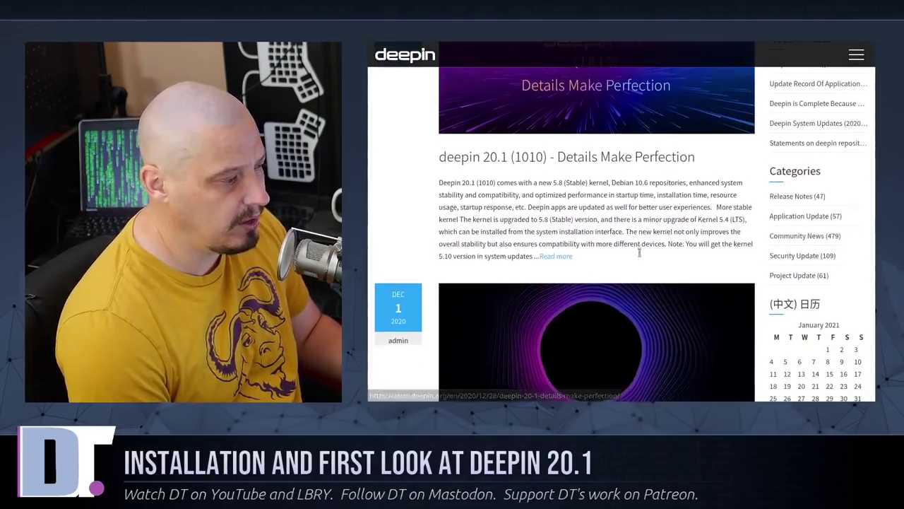
{"action": "scroll", "coordinate": [642, 257], "scroll_direction": "up", "scroll_amount": 3}
{"action": "scroll", "coordinate": [646, 261], "scroll_direction": "down", "scroll_amount": 1}
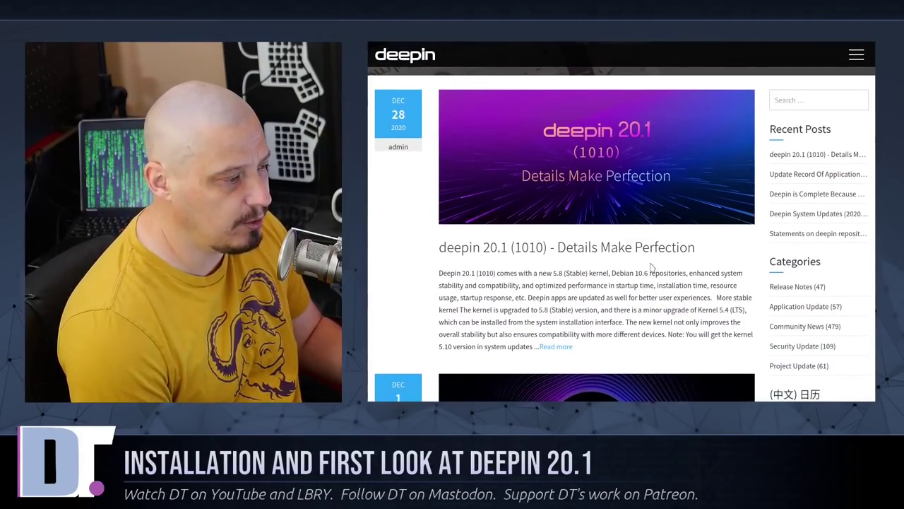
{"action": "left_click", "coordinate": [692, 310]}
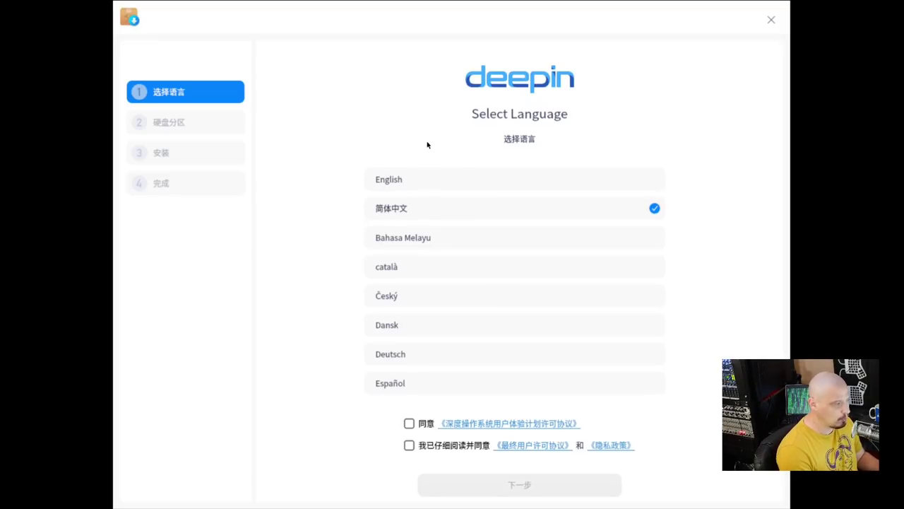
- Pick English in the installer and tick the user experience and end user licence agreements
{"action": "left_click", "coordinate": [389, 180]}
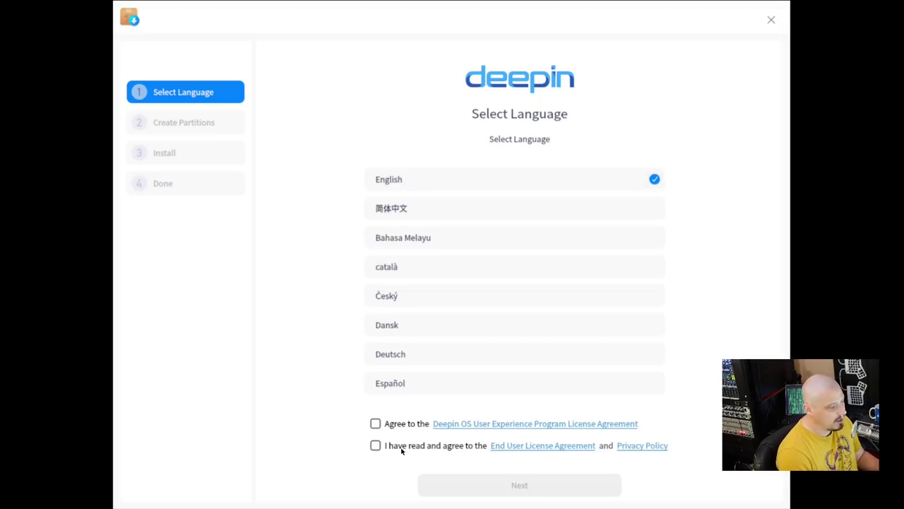
{"action": "left_click", "coordinate": [374, 424]}
{"action": "left_click", "coordinate": [375, 445]}
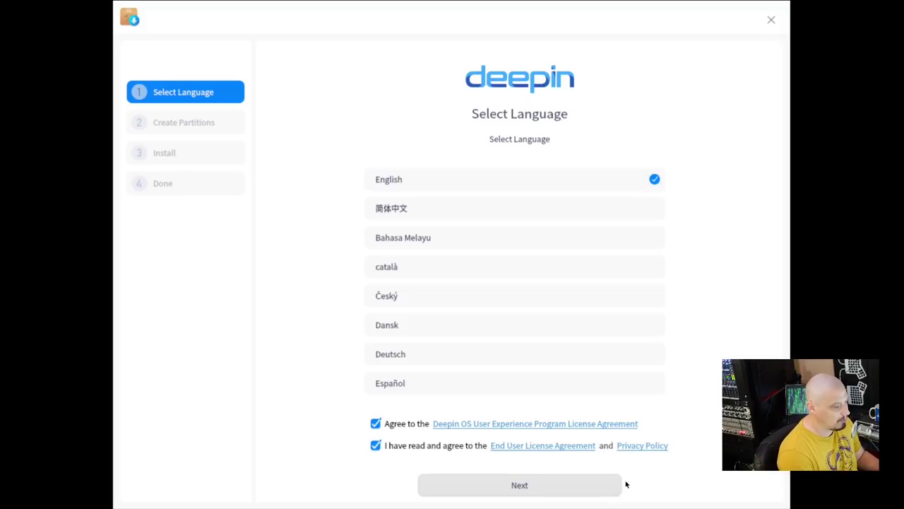
- Continue past Select Language and the virtual machine Friendly Note to Create Partitions
{"action": "left_click", "coordinate": [519, 488]}
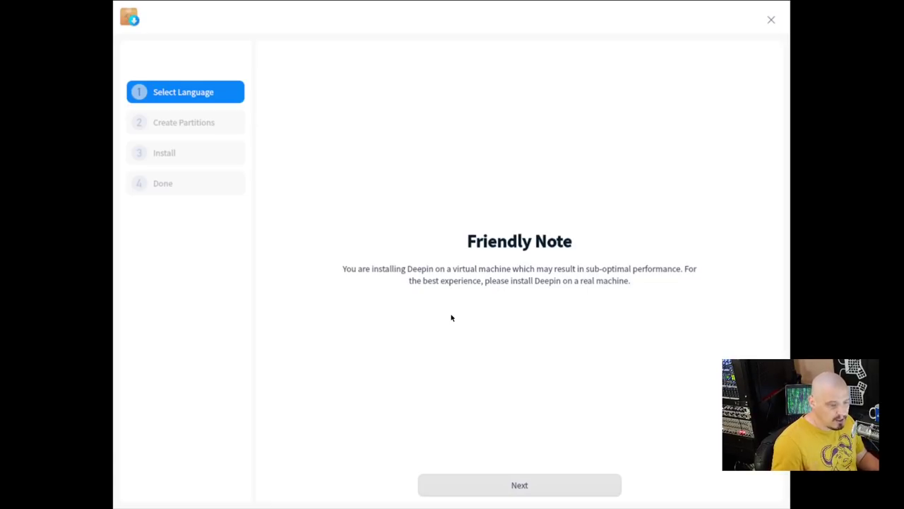
{"action": "left_click", "coordinate": [535, 487]}
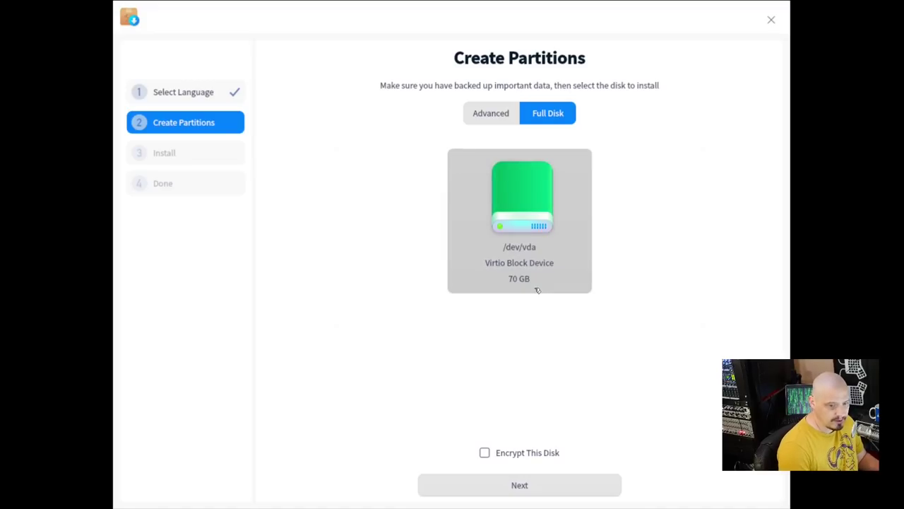
- Select the 70 GB /dev/vda disk for a full-disk install and review the plan
{"action": "left_click", "coordinate": [525, 227]}
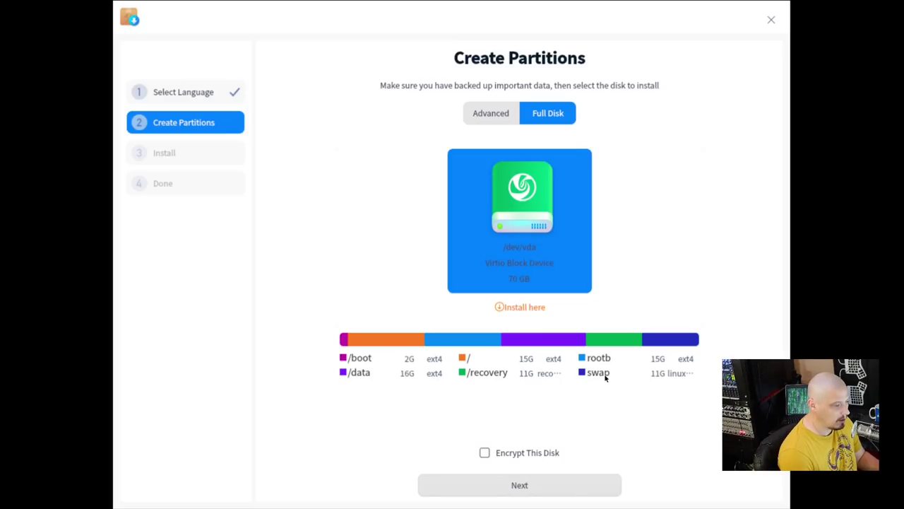
{"action": "left_click", "coordinate": [522, 486]}
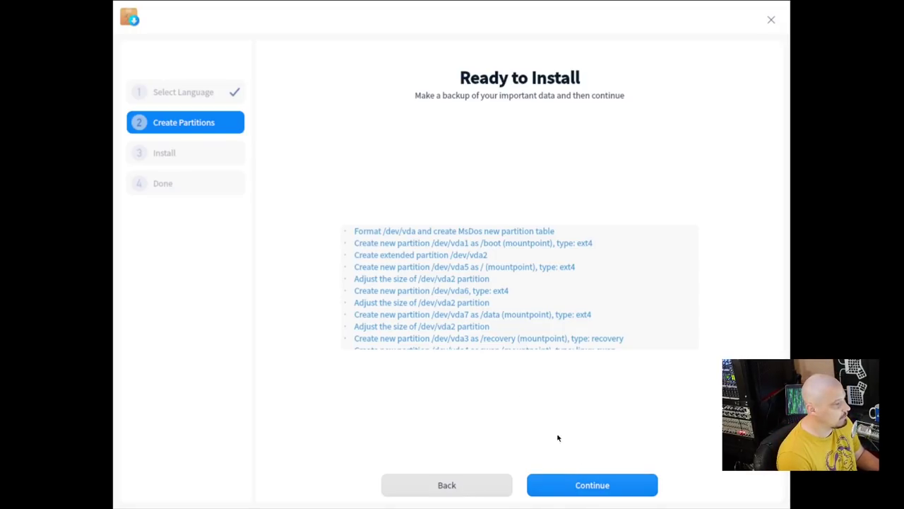
- Start the Deepin installation, then reboot into the new system once it completes
{"action": "left_click", "coordinate": [595, 486]}
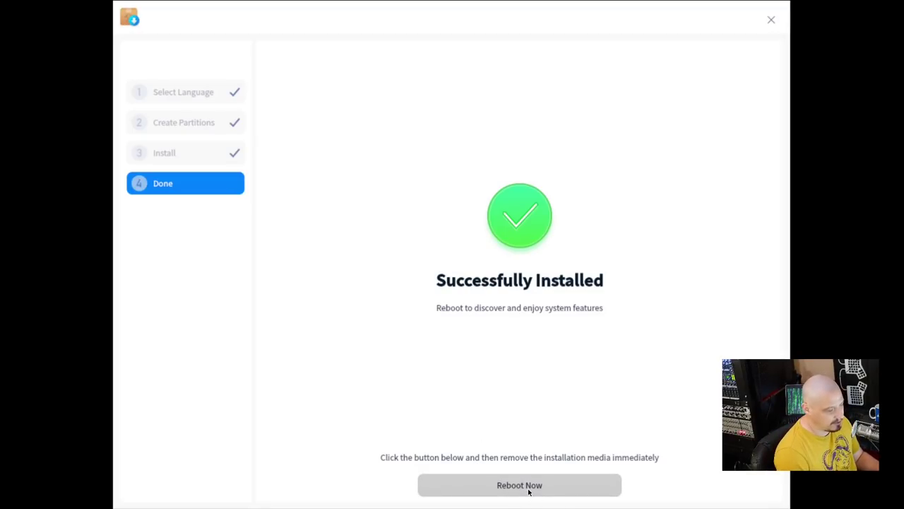
{"action": "left_click", "coordinate": [528, 491]}
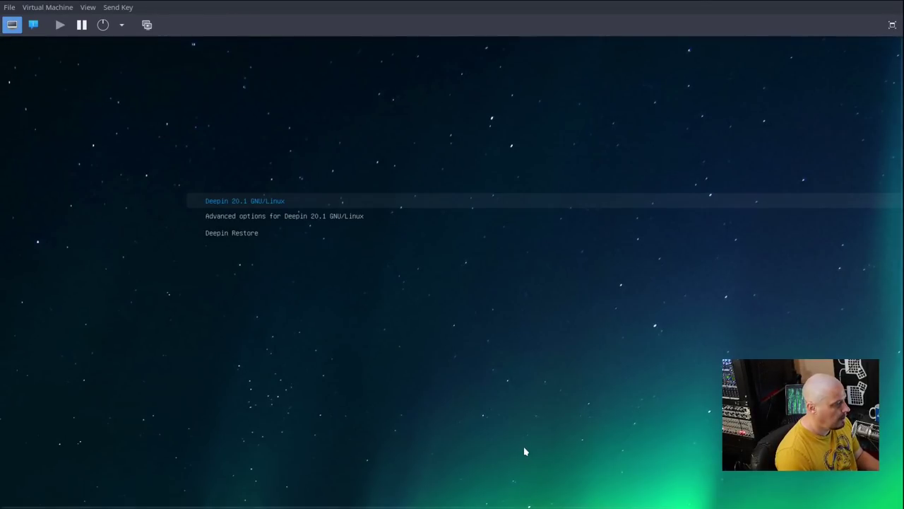
- Switch the Virt-Manager VM display to Fullscreen from the View menu
{"action": "left_click", "coordinate": [88, 7]}
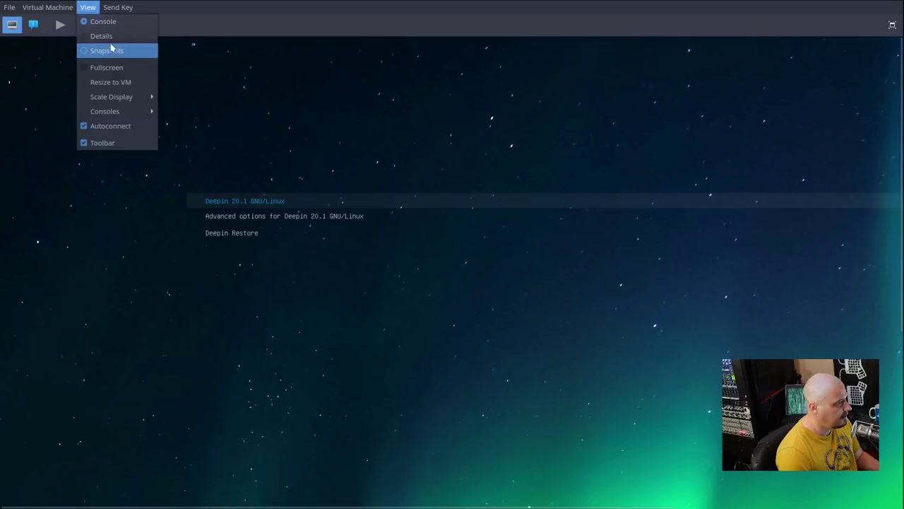
{"action": "left_click", "coordinate": [130, 69]}
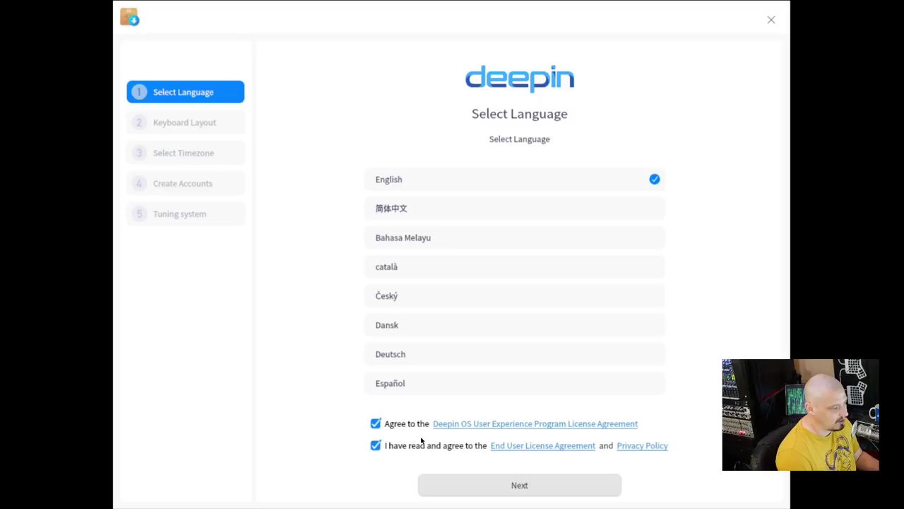
- Keep English and the English (US) keyboard layout, then pick Chicago on the timezone map
{"action": "left_click", "coordinate": [518, 491]}
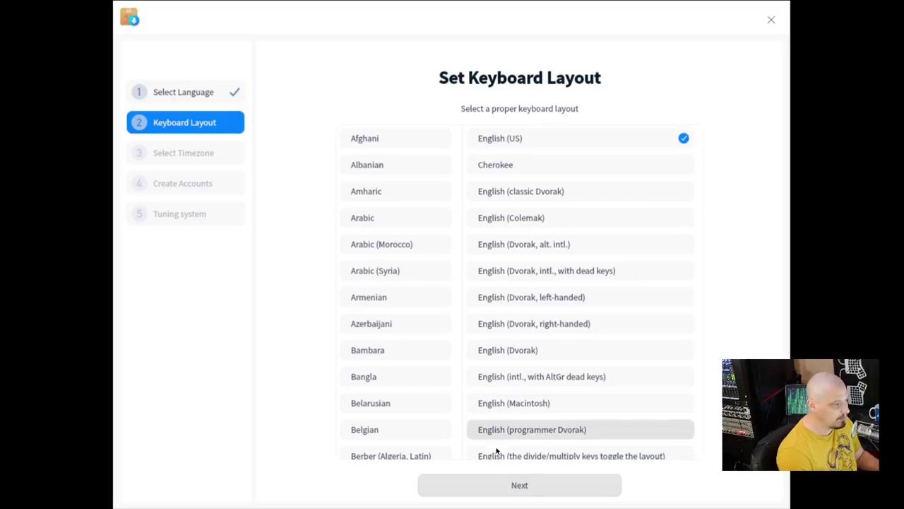
{"action": "left_click", "coordinate": [518, 485]}
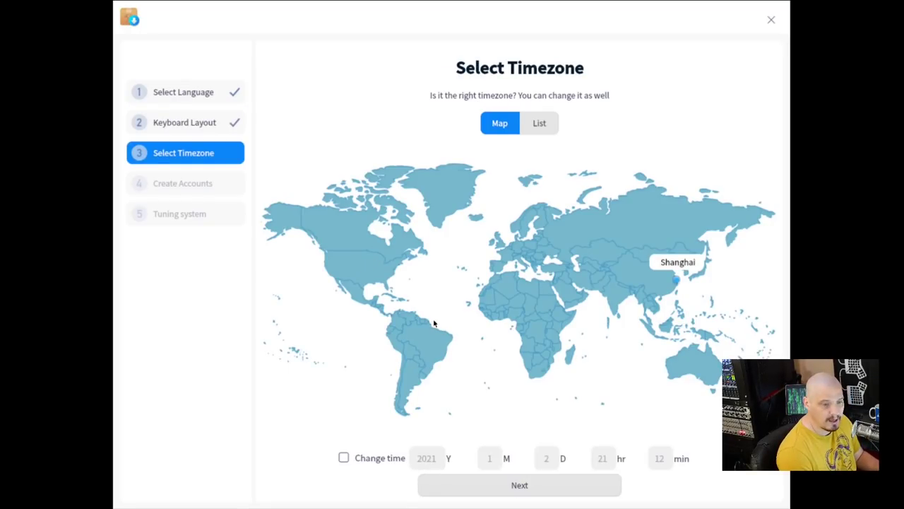
{"action": "left_click", "coordinate": [370, 264]}
{"action": "left_click", "coordinate": [368, 272]}
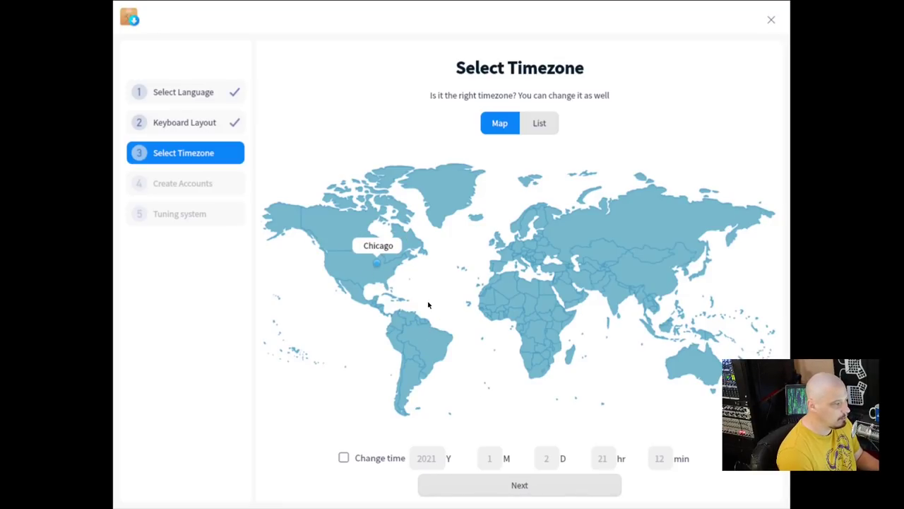
- Confirm the Chicago timezone, enter a username and the password twice, and submit
{"action": "left_click", "coordinate": [498, 486]}
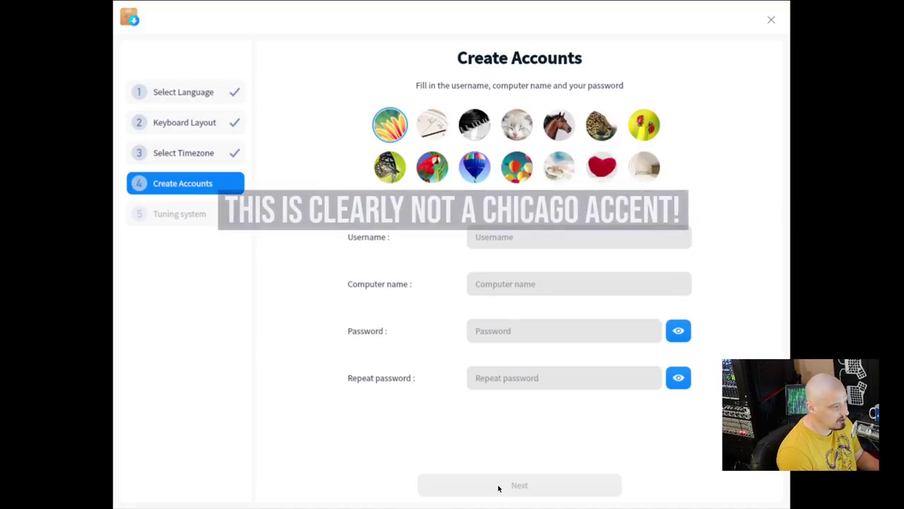
{"action": "left_click", "coordinate": [511, 235]}
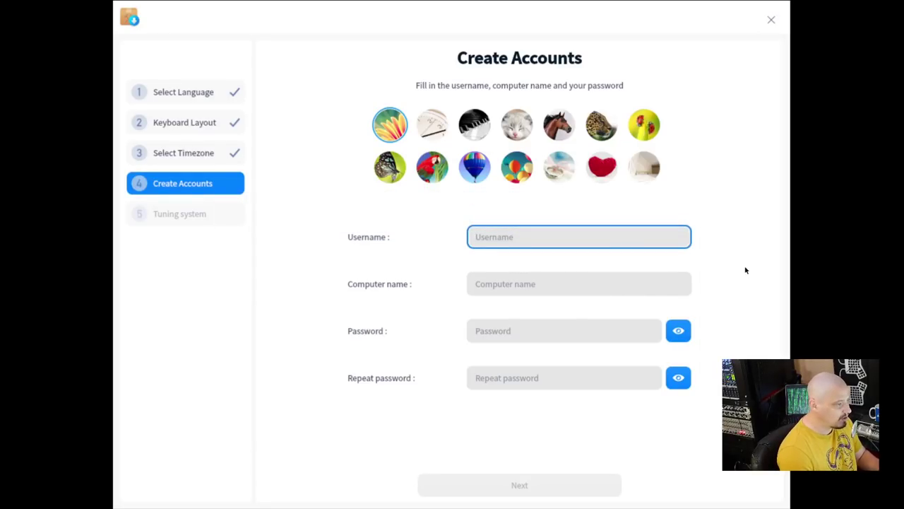
{"action": "type", "text": "dt"}
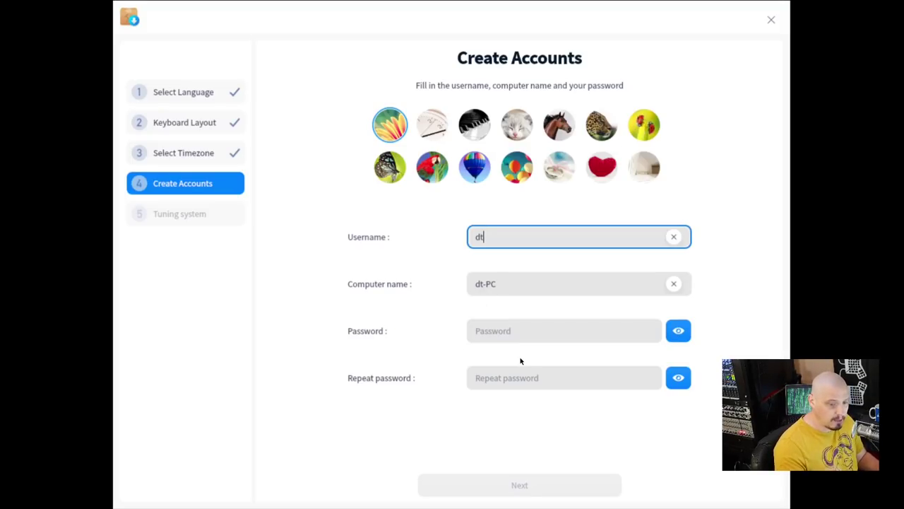
{"action": "left_click", "coordinate": [523, 337]}
{"action": "left_click", "coordinate": [481, 386]}
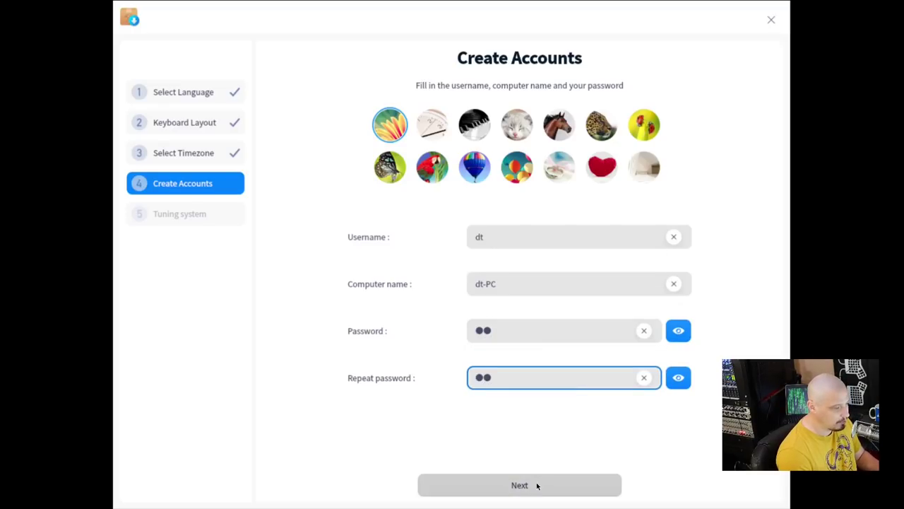
{"action": "left_click", "coordinate": [530, 489]}
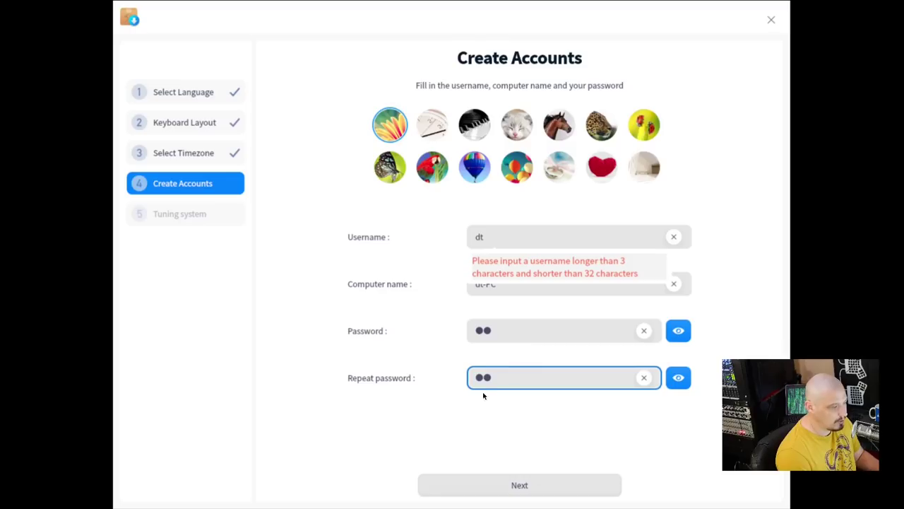
- Lengthen the too-short username and resubmit the account to start system tuning
{"action": "left_click", "coordinate": [490, 237]}
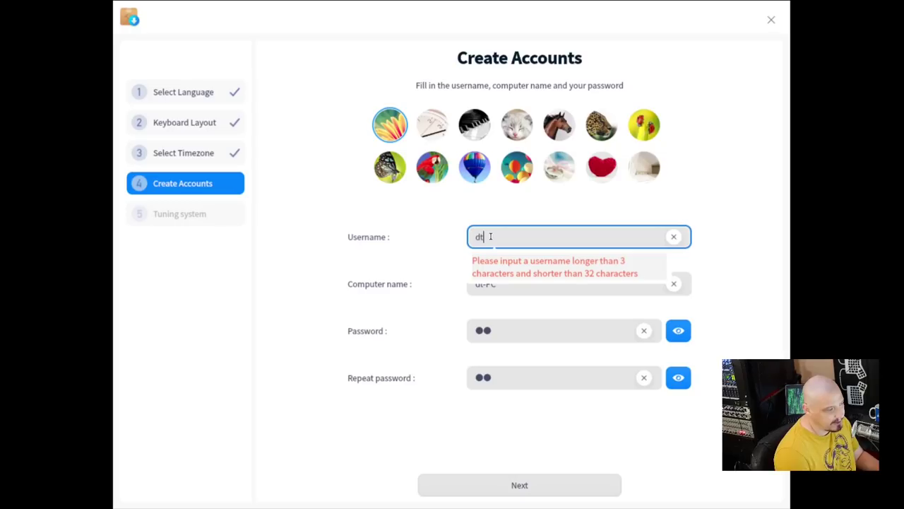
{"action": "key", "text": "BackSpace"}
{"action": "type", "text": "erek"}
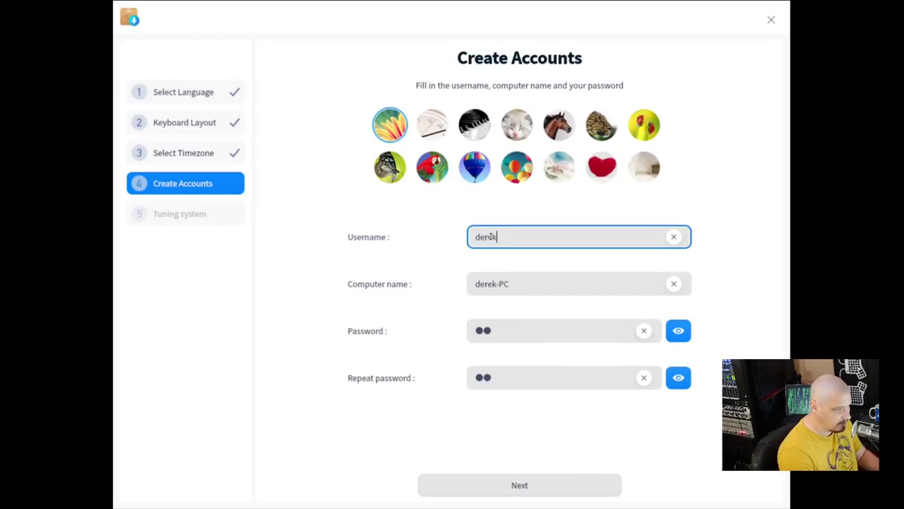
{"action": "left_click", "coordinate": [507, 484]}
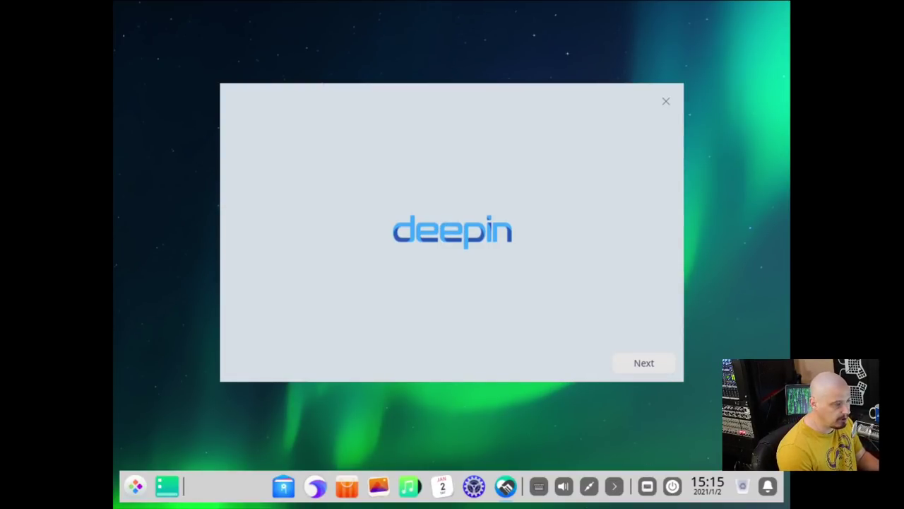
- Search the launcher for a display tool, trying 'display', 'monitor' and 'resolution'
{"action": "left_click", "coordinate": [135, 485]}
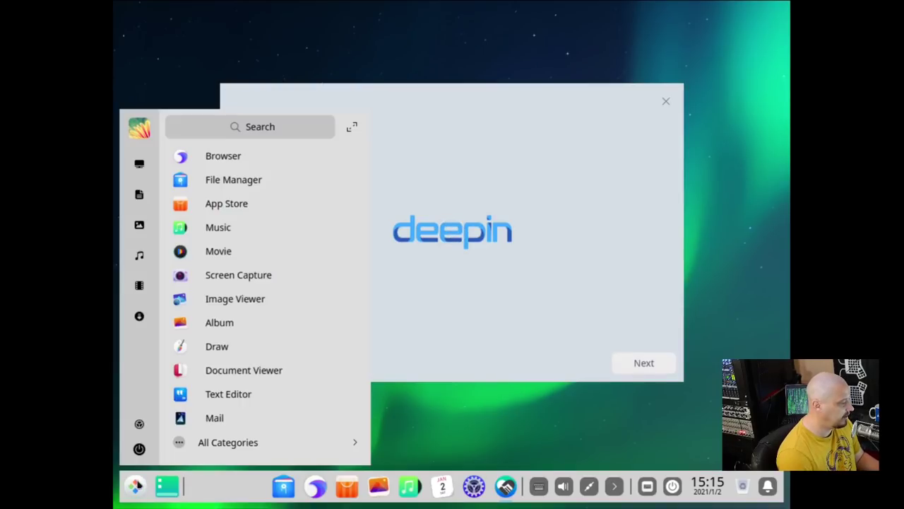
{"action": "left_click", "coordinate": [281, 128]}
{"action": "type", "text": "display"}
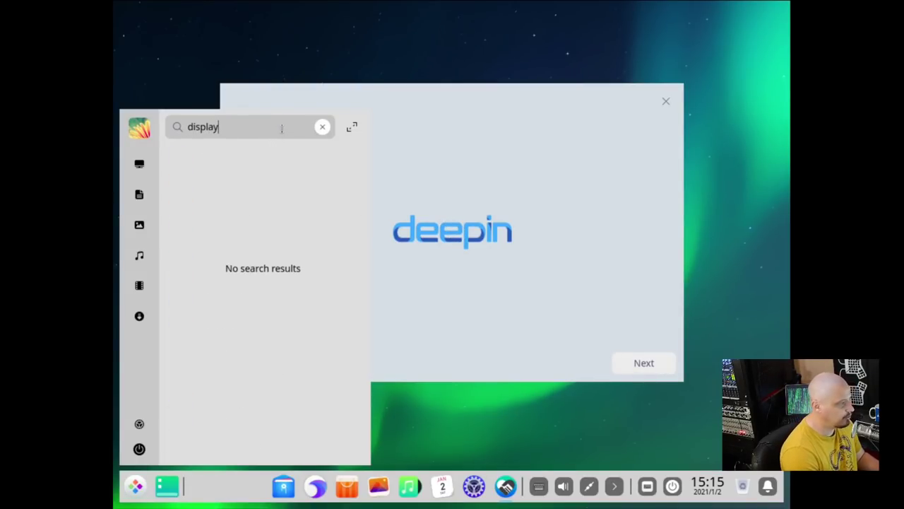
{"action": "key", "text": "BackSpace"}
{"action": "key", "text": "BackSpace"}
{"action": "key", "text": "BackSpace"}
{"action": "key", "text": "BackSpace"}
{"action": "key", "text": "BackSpace"}
{"action": "key", "text": "BackSpace"}
{"action": "key", "text": "BackSpace"}
{"action": "type", "text": "m"}
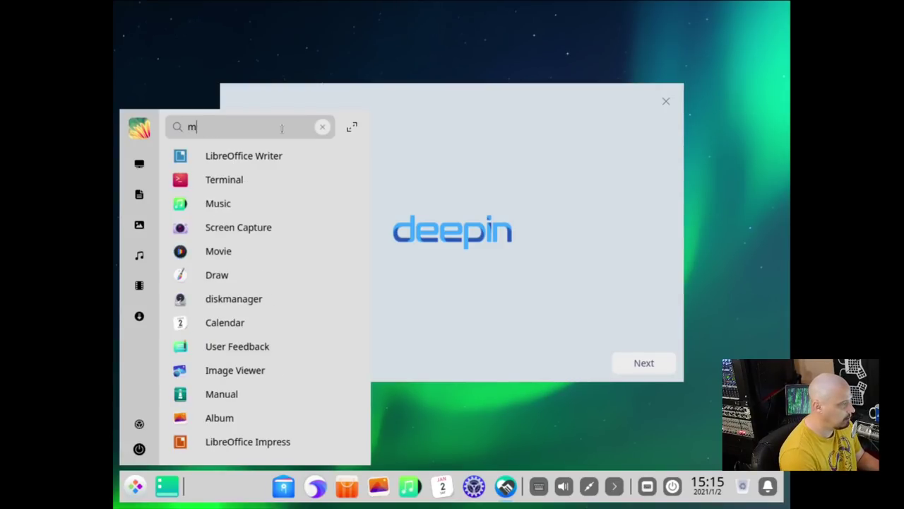
{"action": "type", "text": "onitor"}
{"action": "key", "text": "BackSpace"}
{"action": "key", "text": "BackSpace"}
{"action": "key", "text": "BackSpace"}
{"action": "key", "text": "BackSpace"}
{"action": "key", "text": "BackSpace"}
{"action": "key", "text": "BackSpace"}
{"action": "key", "text": "BackSpace"}
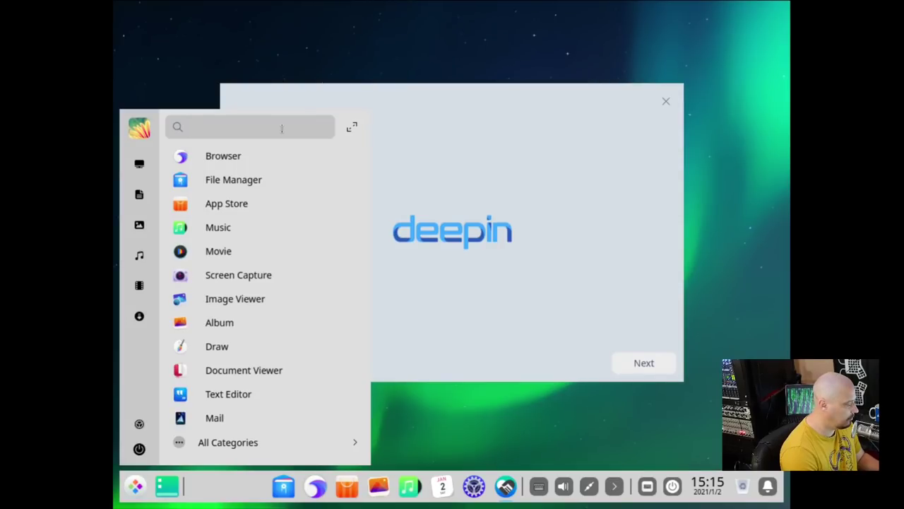
{"action": "type", "text": "resolution"}
{"action": "key", "text": "BackSpace"}
{"action": "key", "text": "BackSpace"}
{"action": "key", "text": "BackSpace"}
{"action": "key", "text": "BackSpace"}
{"action": "key", "text": "BackSpace"}
{"action": "key", "text": "BackSpace"}
{"action": "key", "text": "BackSpace"}
{"action": "key", "text": "BackSpace"}
{"action": "key", "text": "BackSpace"}
{"action": "key", "text": "BackSpace"}
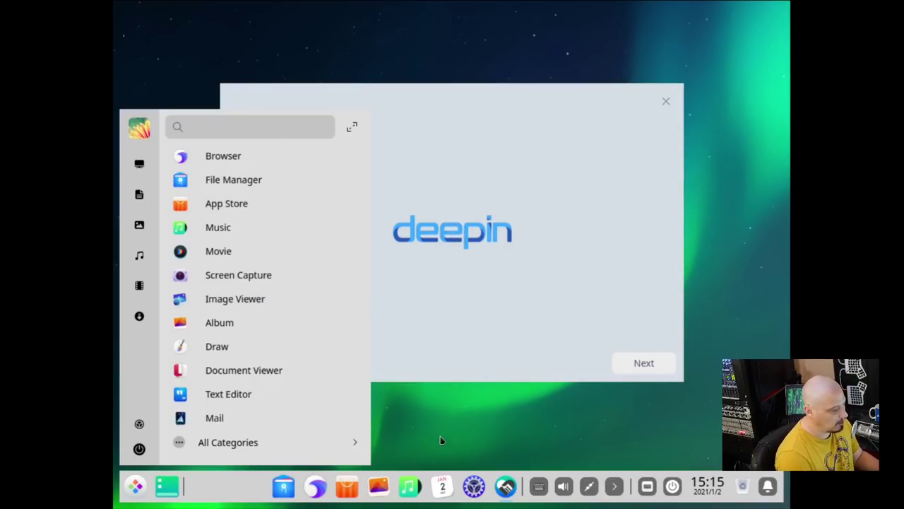
- Launch Terminal via the 'termin' search and run xrandr -s 1920x1080
{"action": "type", "text": "termin"}
{"action": "key", "text": "Return"}
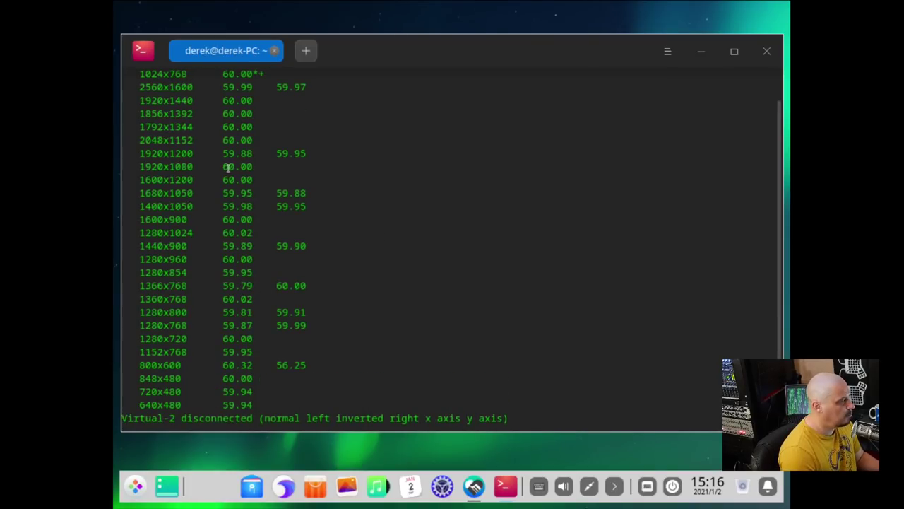
{"action": "scroll", "coordinate": [182, 168], "scroll_direction": "down", "scroll_amount": 1}
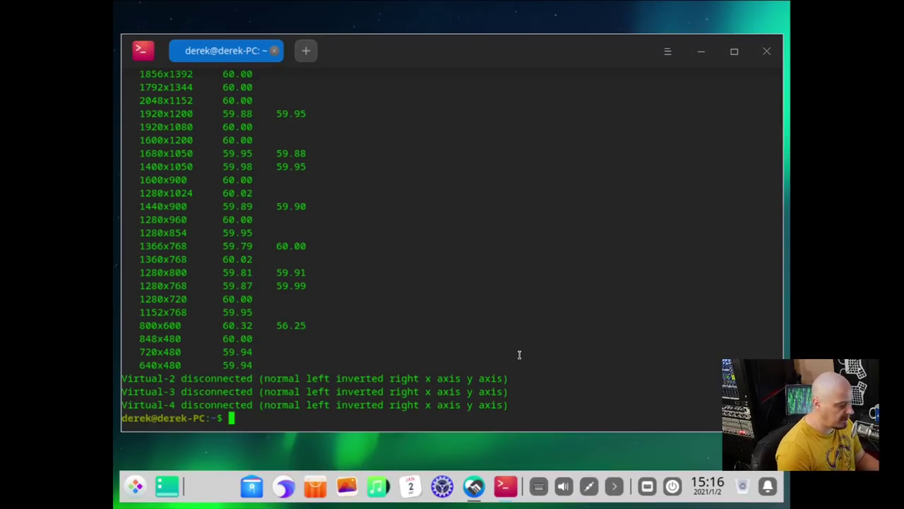
{"action": "type", "text": "xrandr -s "}
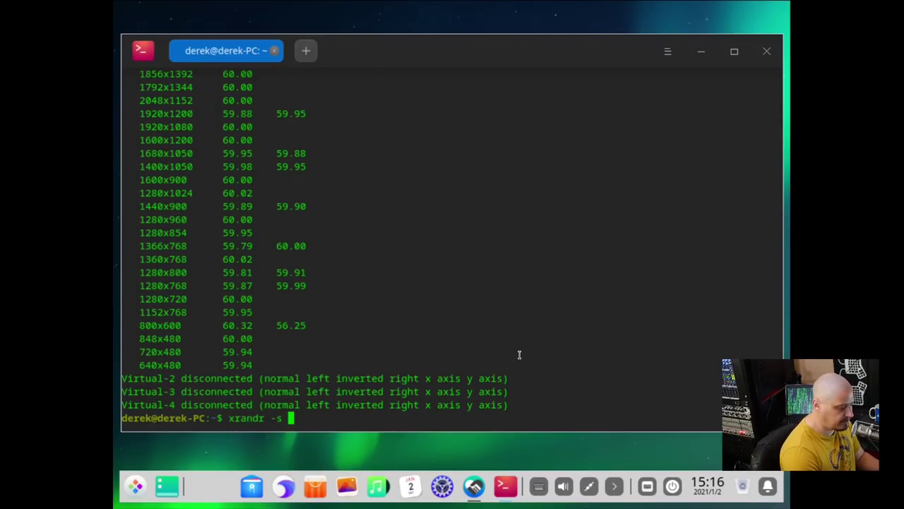
{"action": "type", "text": "1920x1080"}
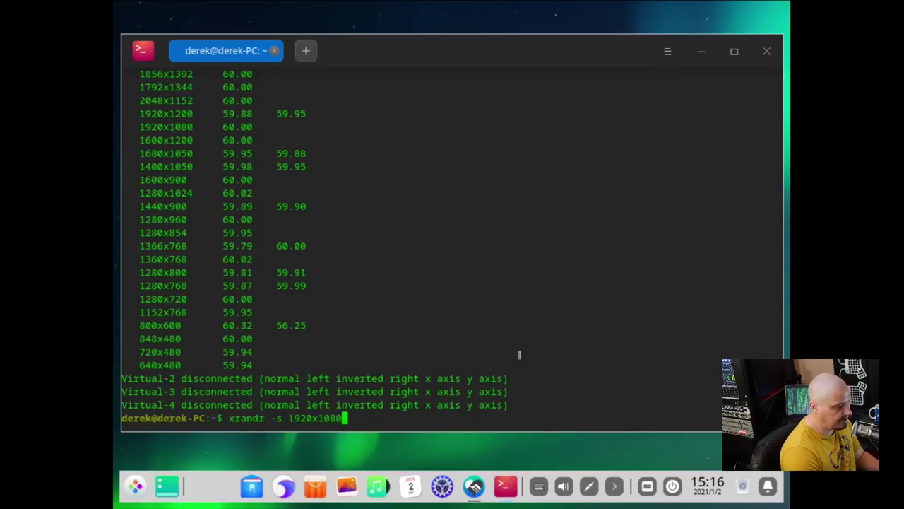
{"action": "key", "text": "Return"}
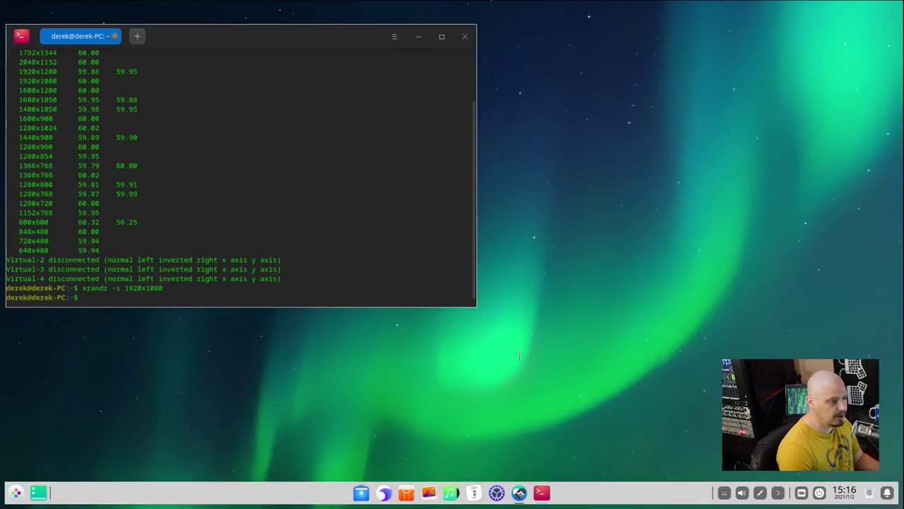
- Close the Terminal window, then briefly open and dismiss the application launcher
{"action": "left_click", "coordinate": [468, 38]}
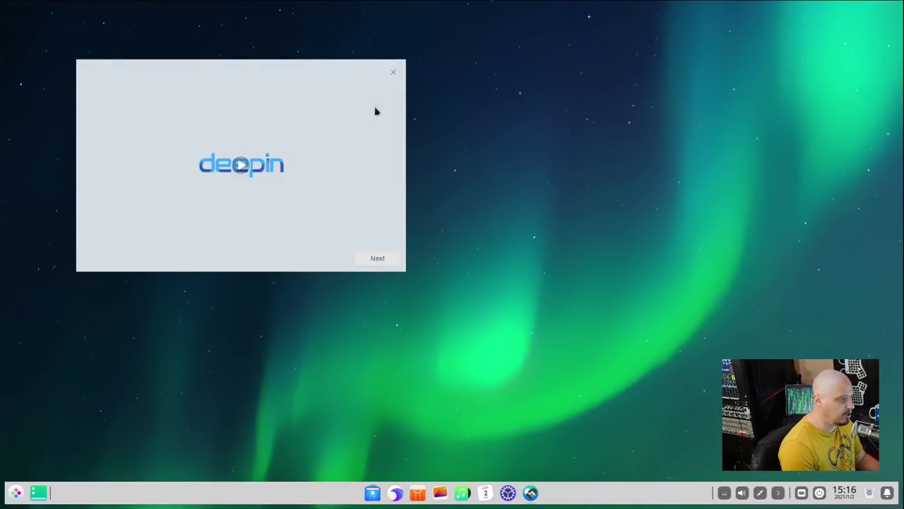
{"action": "left_click", "coordinate": [16, 491]}
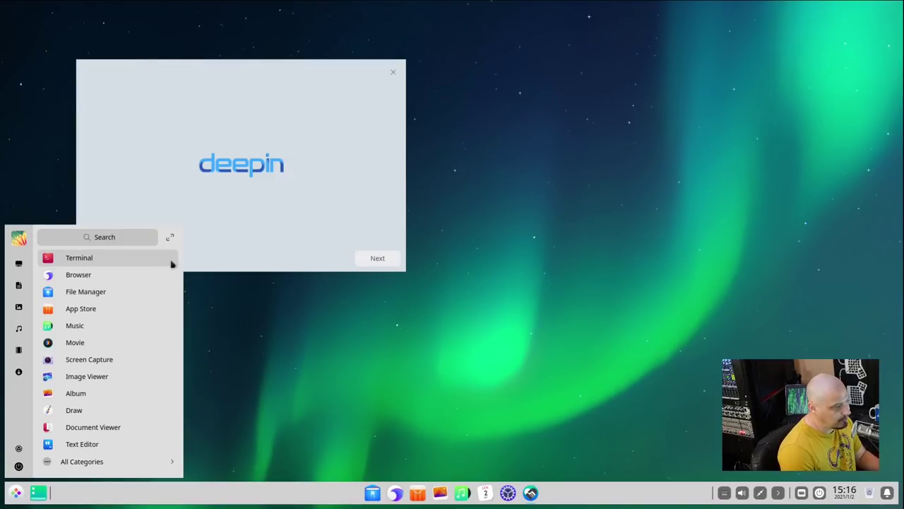
{"action": "left_click", "coordinate": [355, 373]}
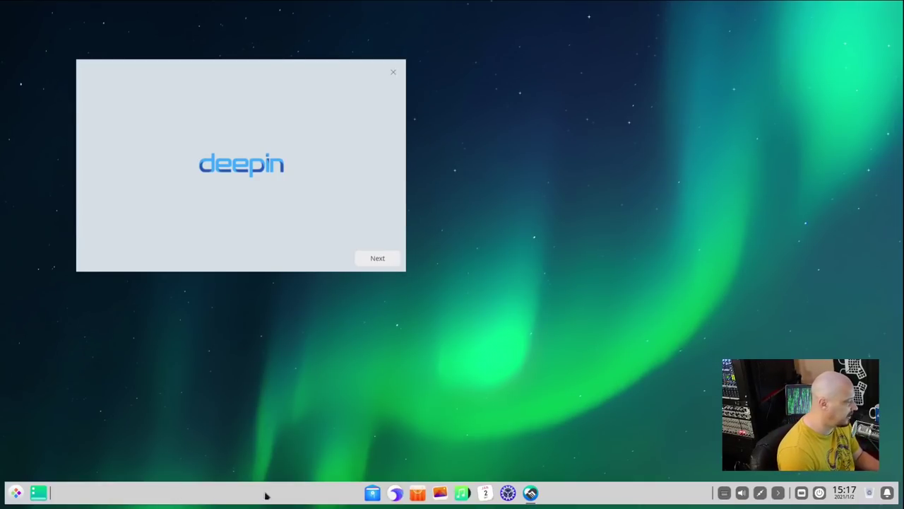
- Switch the dock to Efficient Mode from its right-click Mode menu
{"action": "right_click", "coordinate": [290, 498]}
{"action": "mouse_move", "coordinate": [340, 442]}
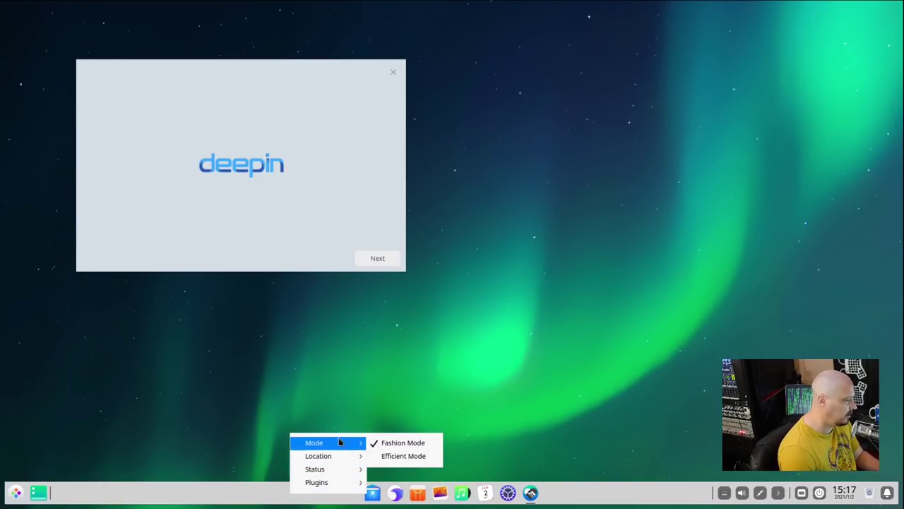
{"action": "left_click", "coordinate": [428, 458]}
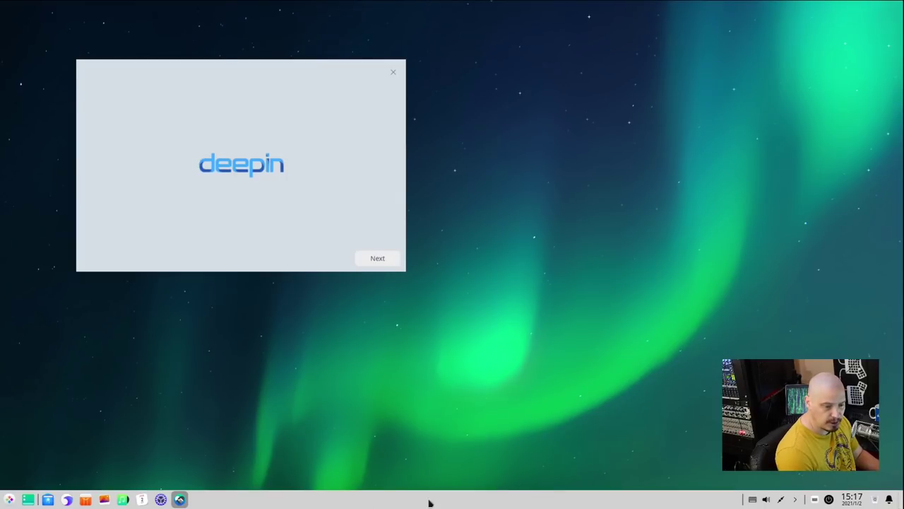
{"action": "double_click", "coordinate": [9, 500]}
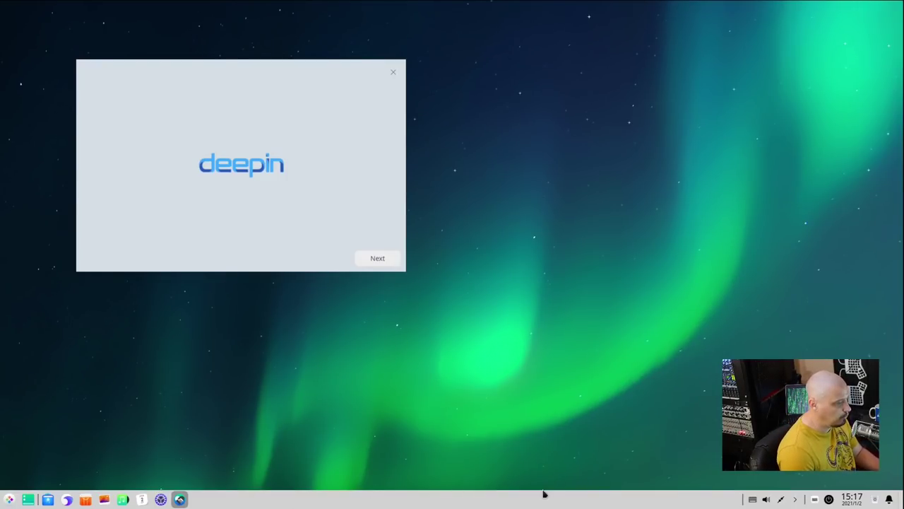
- Centre the welcome window and finish setup with Efficient mode, Normal running mode and bloom icons
{"action": "left_click_drag", "start_coordinate": [311, 65], "coordinate": [469, 88]}
{"action": "left_click", "coordinate": [534, 280]}
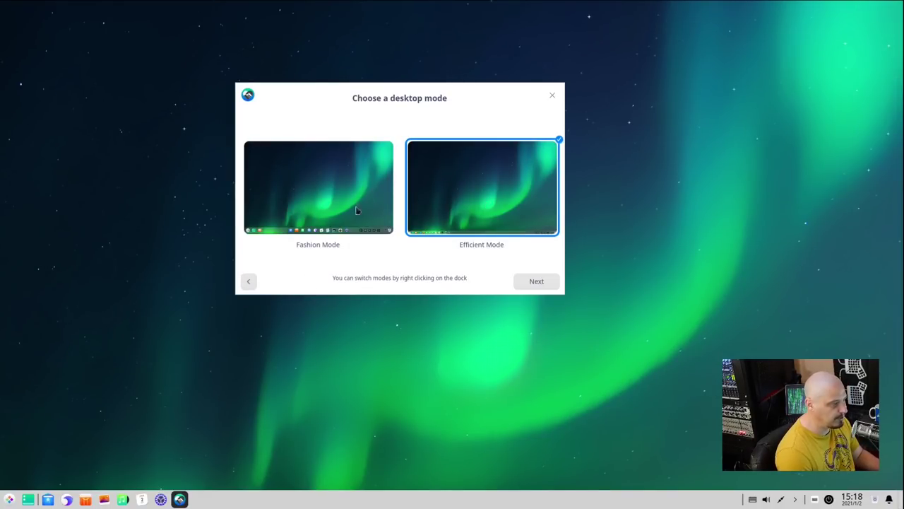
{"action": "left_click", "coordinate": [535, 280]}
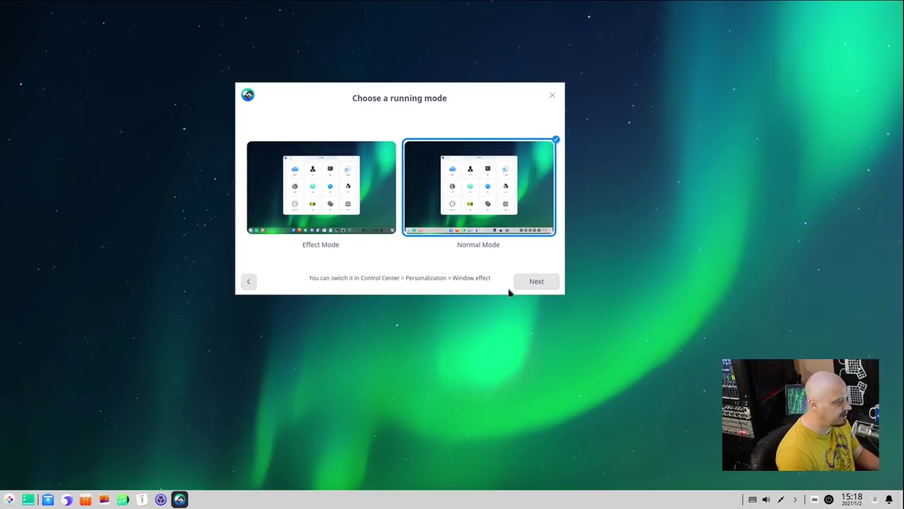
{"action": "left_click", "coordinate": [541, 281]}
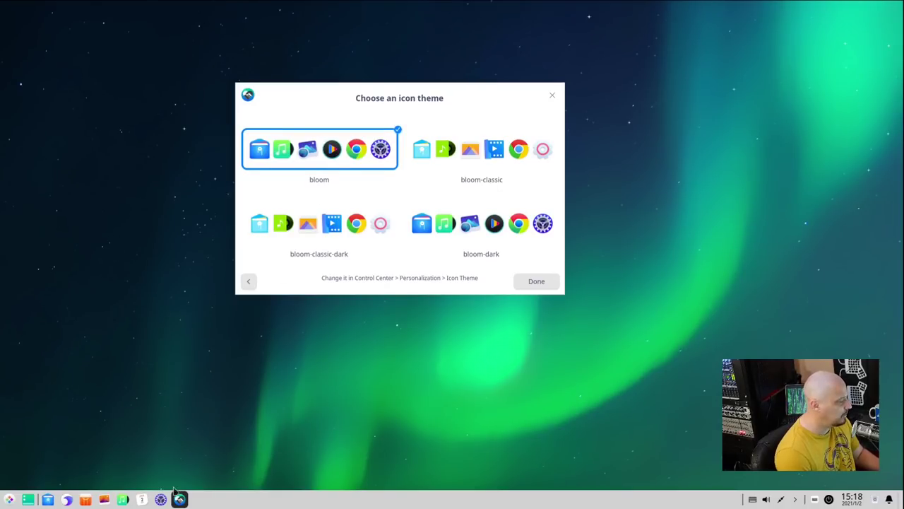
{"action": "left_click", "coordinate": [11, 499]}
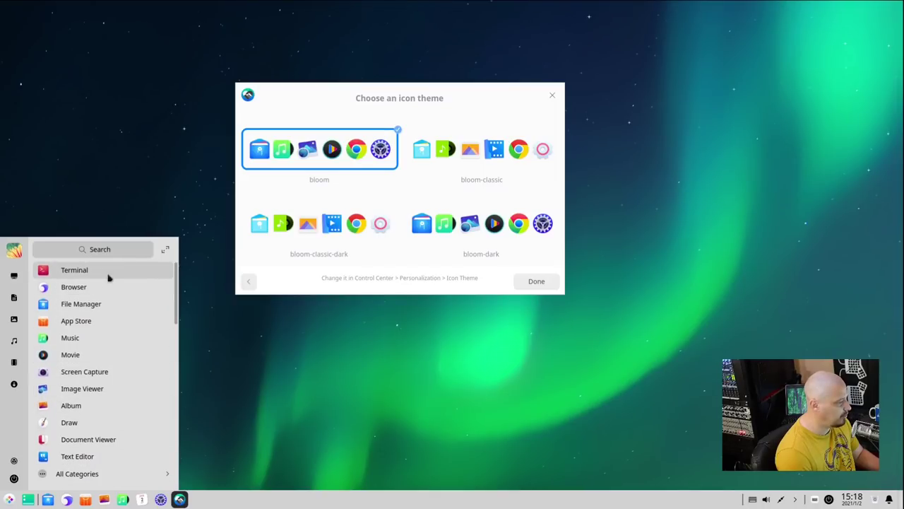
{"action": "left_click", "coordinate": [393, 429]}
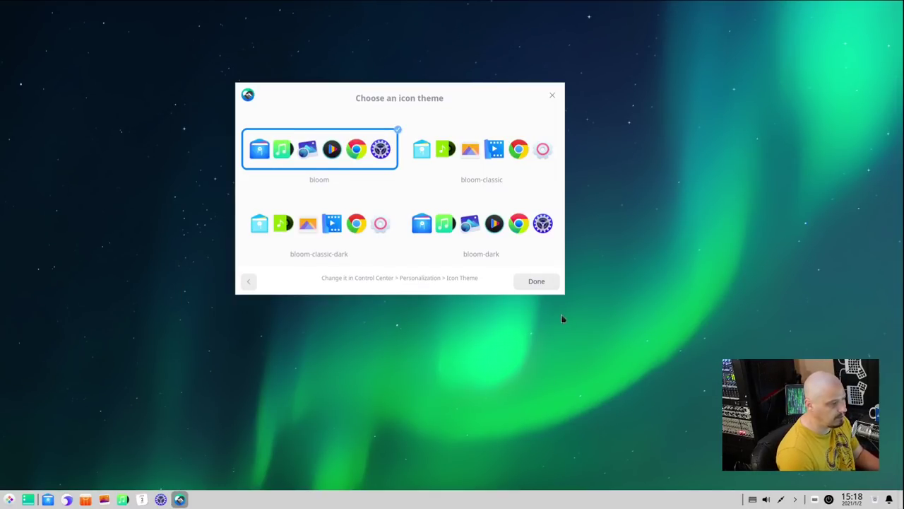
{"action": "left_click", "coordinate": [539, 282]}
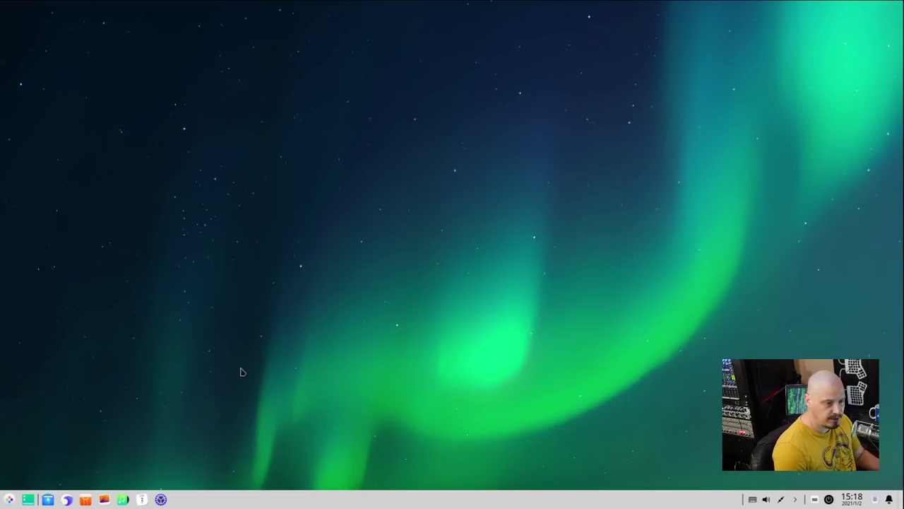
- Launch Browser from the launcher's Internet category under All Categories
{"action": "left_click", "coordinate": [11, 502]}
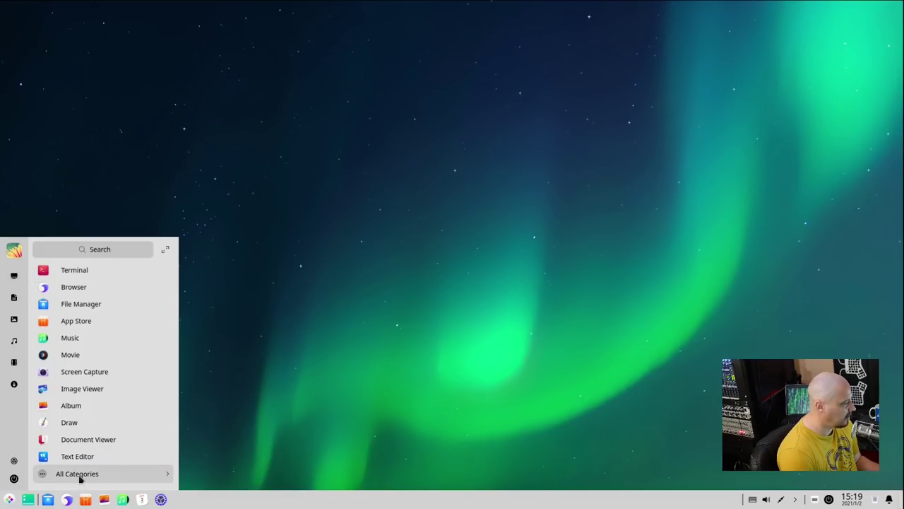
{"action": "left_click", "coordinate": [80, 474]}
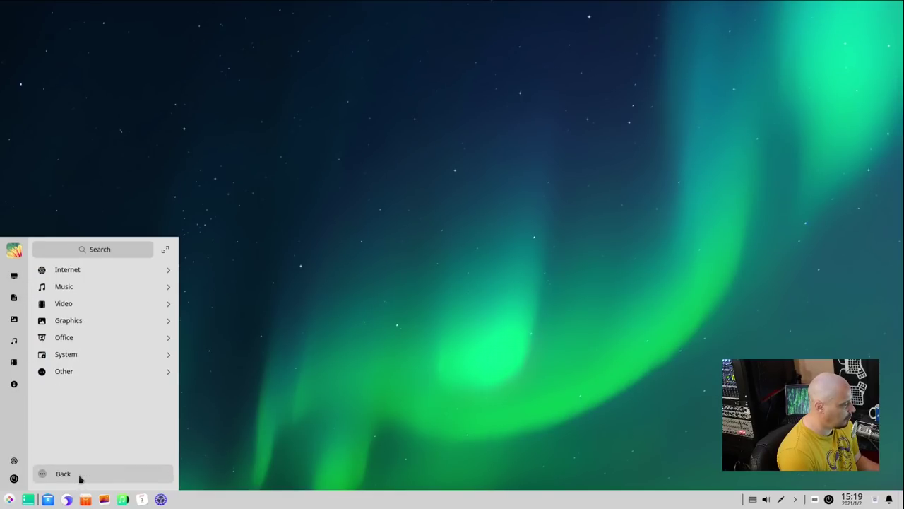
{"action": "left_click", "coordinate": [87, 271]}
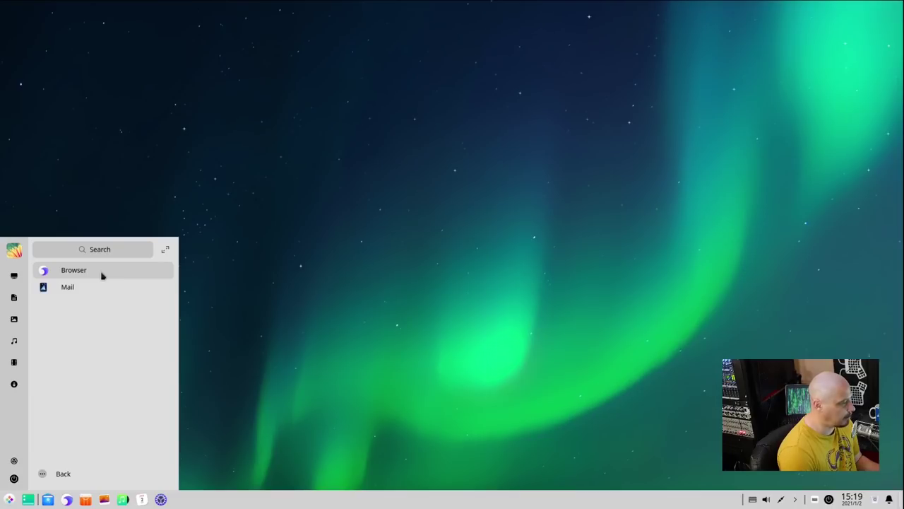
{"action": "left_click", "coordinate": [101, 275]}
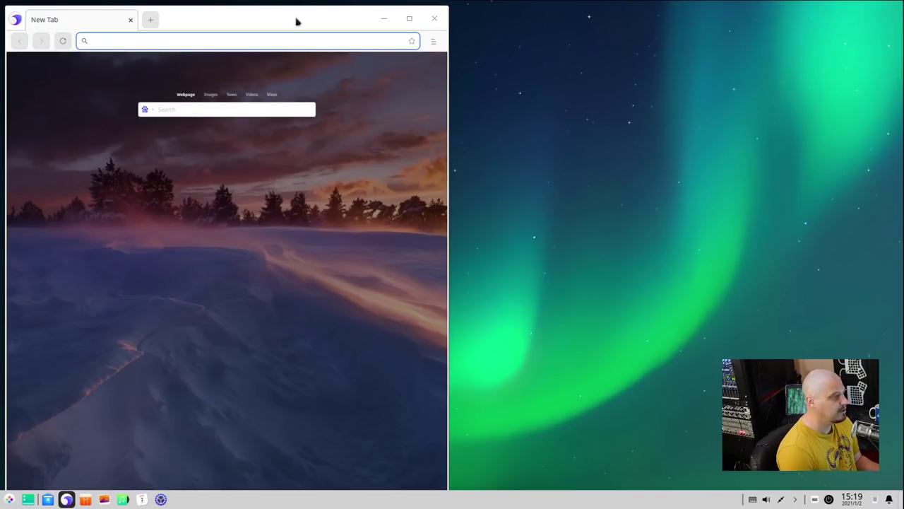
- Bring the browser window back into focus and maximize it to fill the screen
{"action": "left_click", "coordinate": [8, 498]}
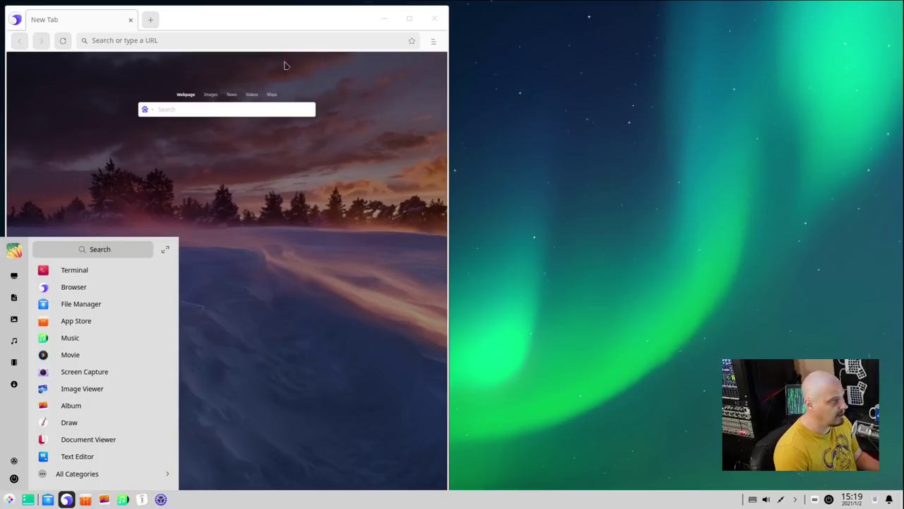
{"action": "left_click", "coordinate": [327, 23]}
{"action": "double_click", "coordinate": [328, 23]}
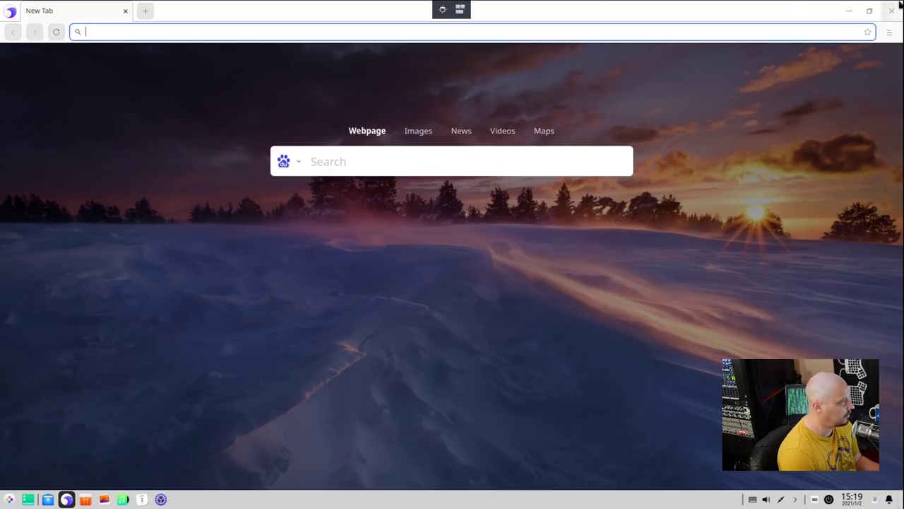
- View the About Browser page showing version 5.3.0.34, then close the browser
{"action": "left_click", "coordinate": [889, 31]}
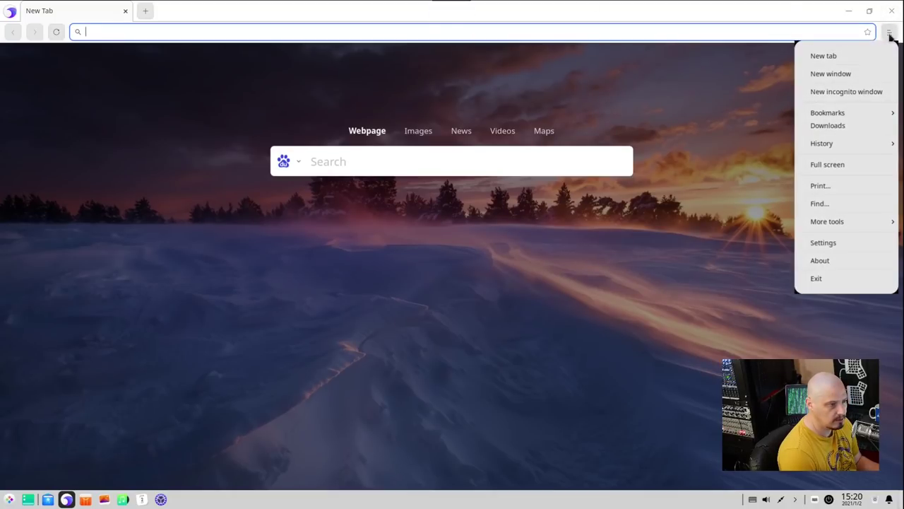
{"action": "left_click", "coordinate": [848, 261]}
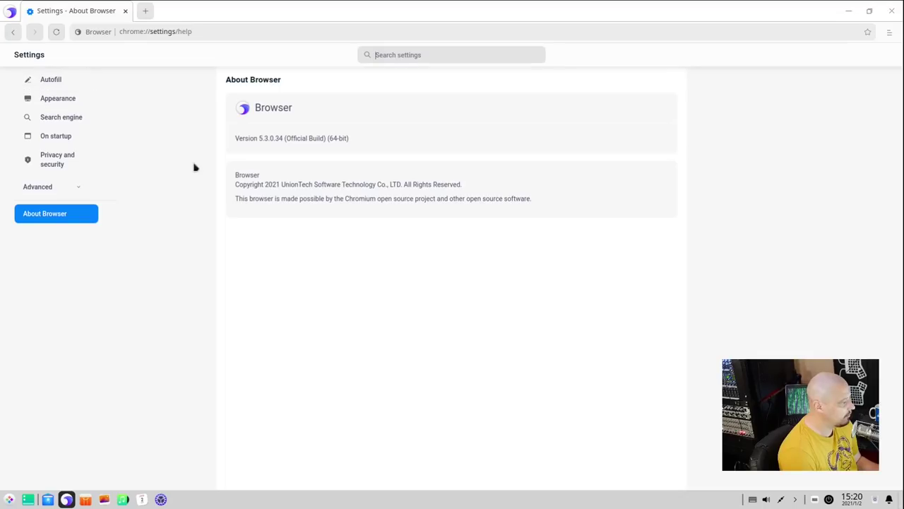
{"action": "left_click", "coordinate": [93, 36]}
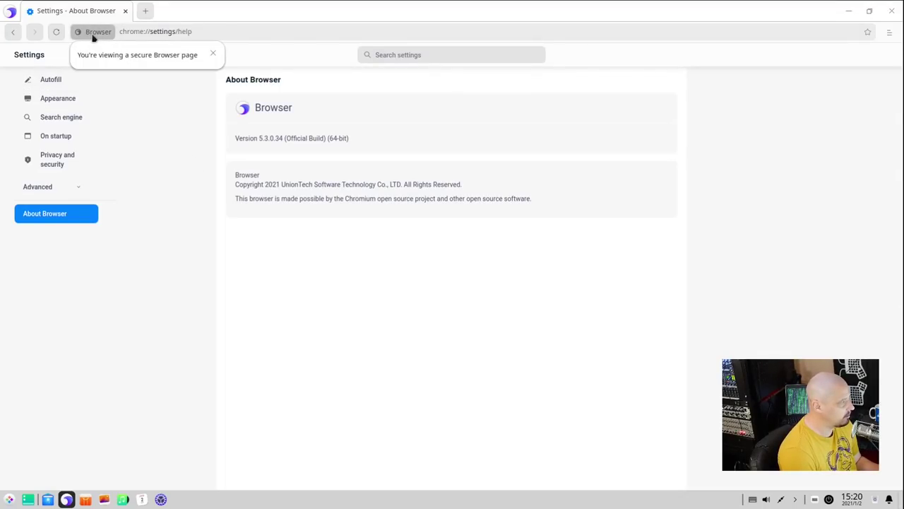
{"action": "left_click", "coordinate": [889, 31]}
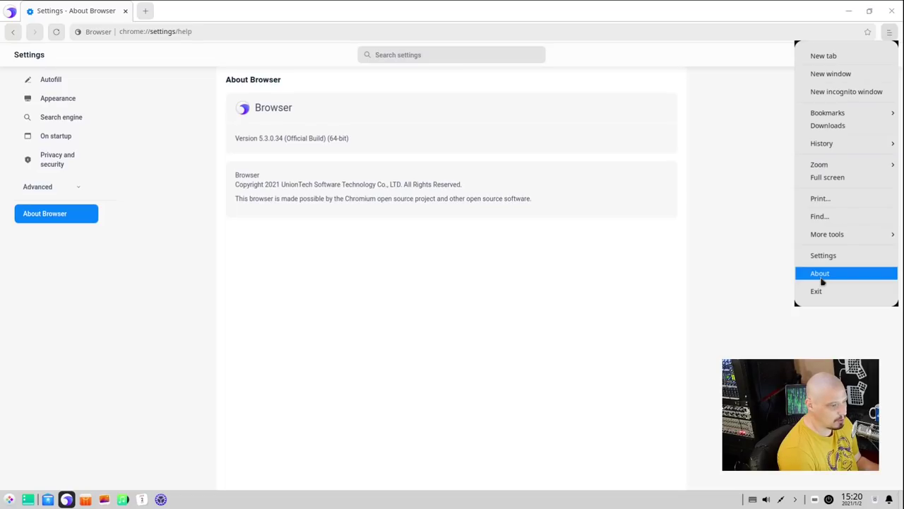
{"action": "left_click", "coordinate": [820, 275]}
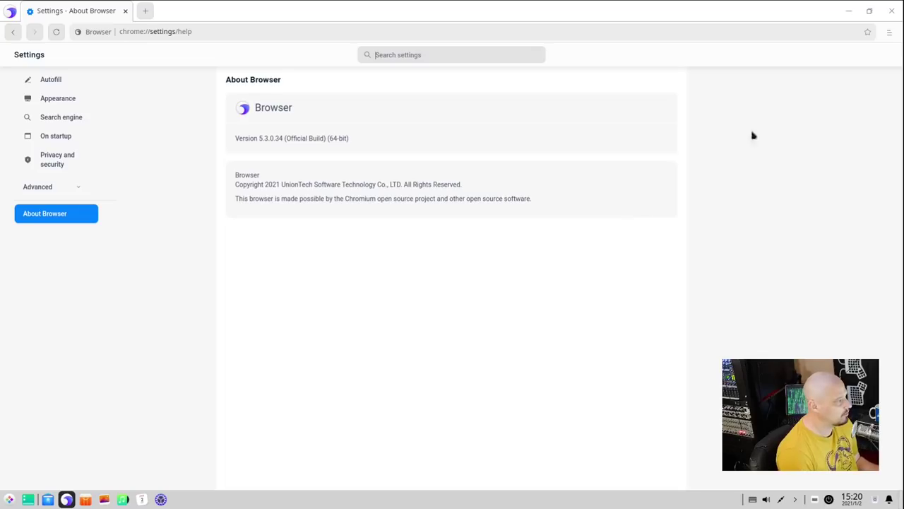
{"action": "left_click", "coordinate": [892, 13]}
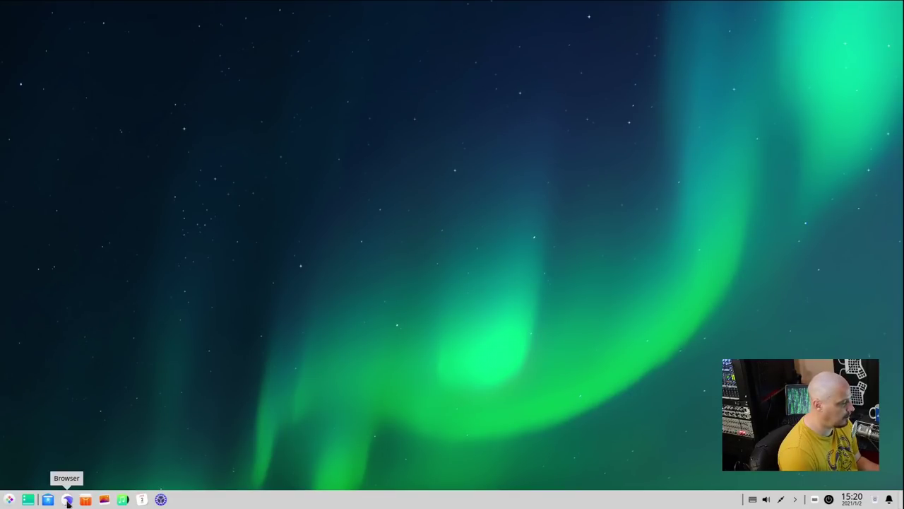
- Open Terminal and run 'whereis chromium', which finds nothing
{"action": "left_click", "coordinate": [9, 500]}
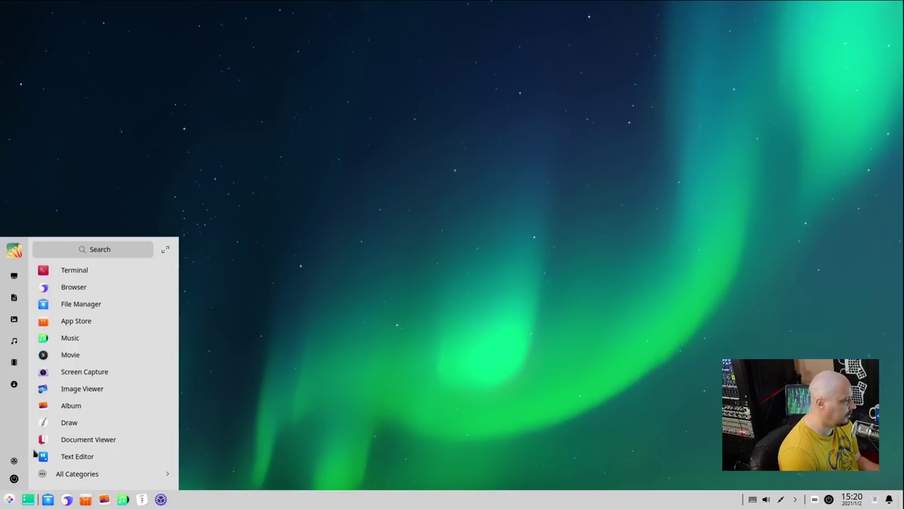
{"action": "left_click", "coordinate": [101, 271]}
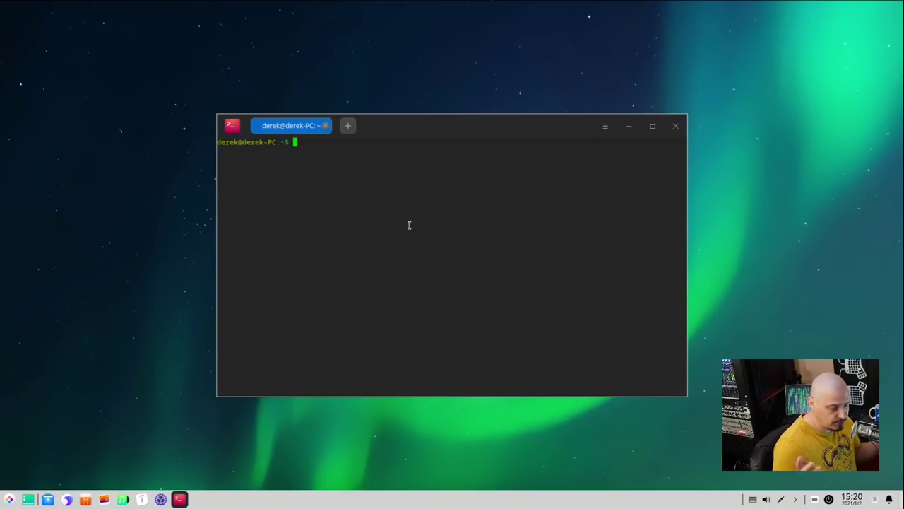
{"action": "type", "text": "wherei"}
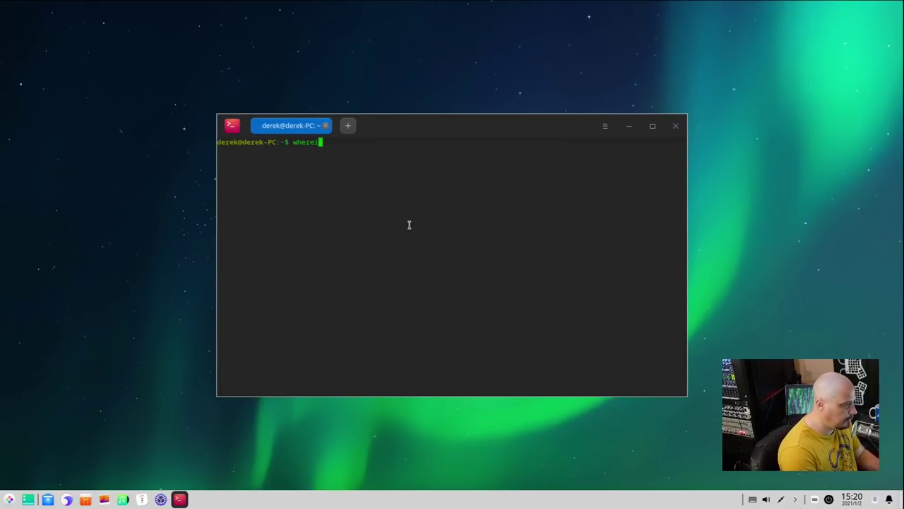
{"action": "type", "text": "s chromium"}
{"action": "key", "text": "Return"}
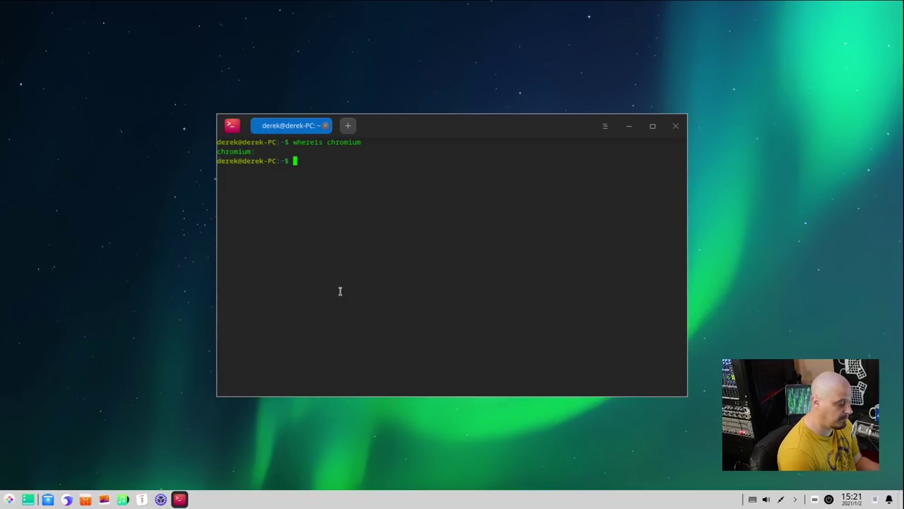
- Run 'chromium' to confirm the command isn't found, then close the terminal
{"action": "type", "text": "chromium"}
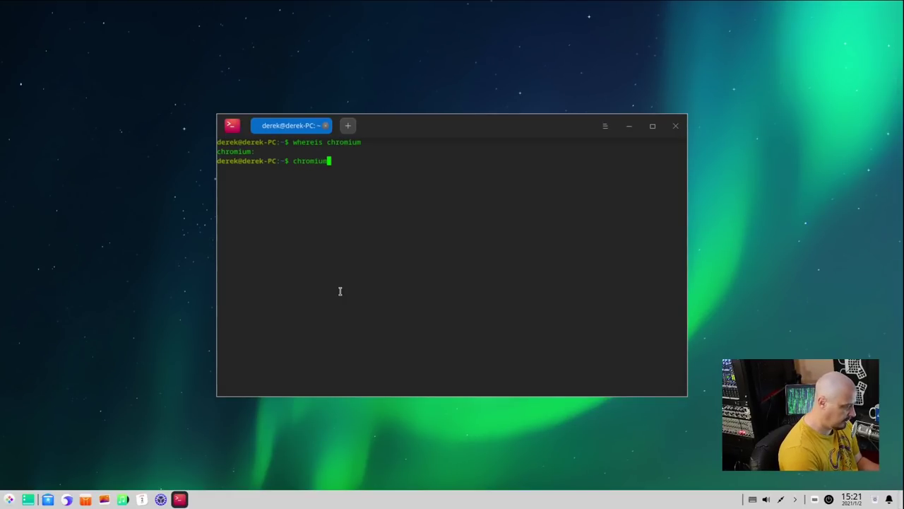
{"action": "key", "text": "Return"}
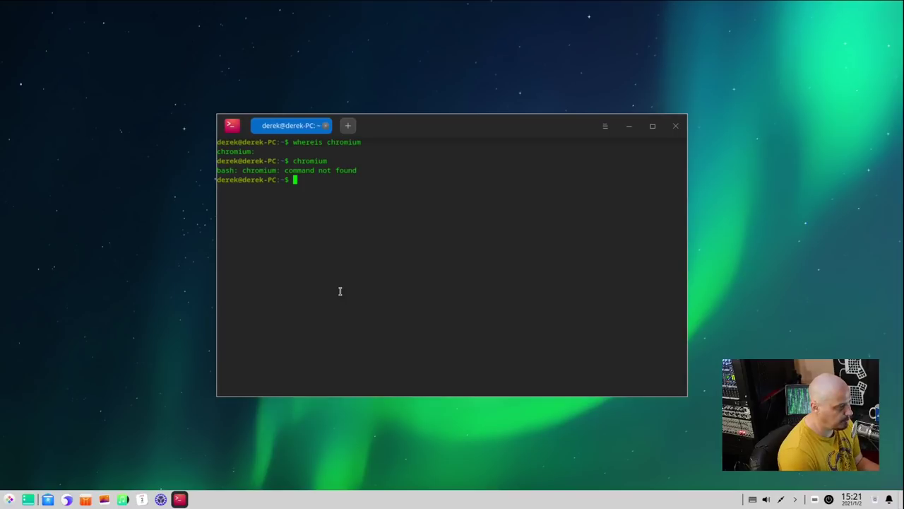
{"action": "left_click", "coordinate": [676, 126]}
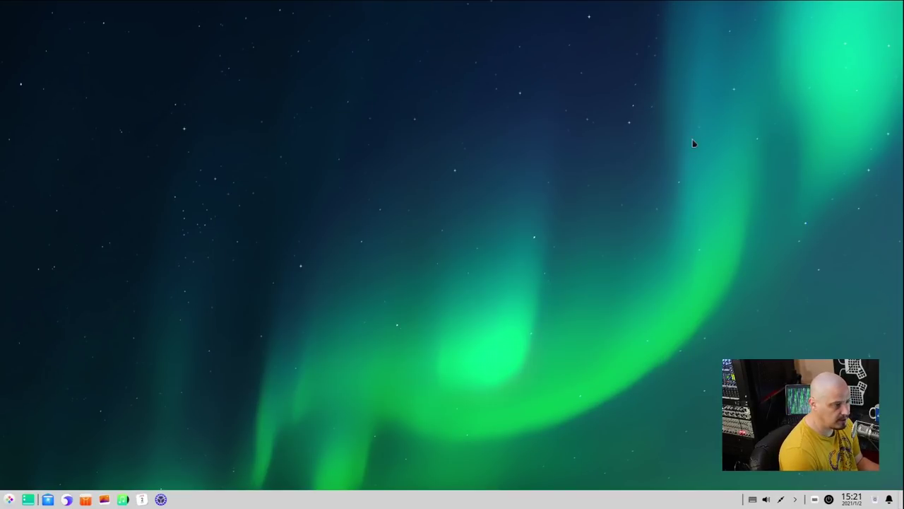
{"action": "key", "text": "super"}
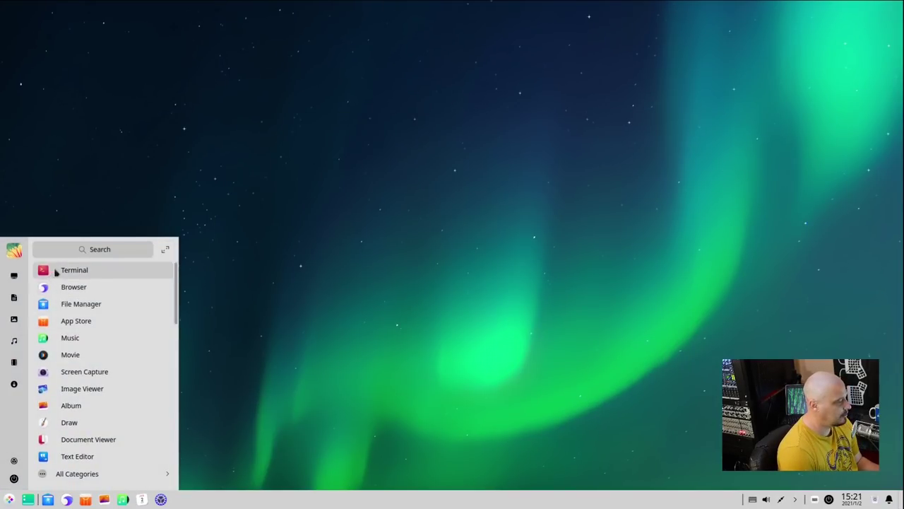
{"action": "left_click", "coordinate": [115, 480]}
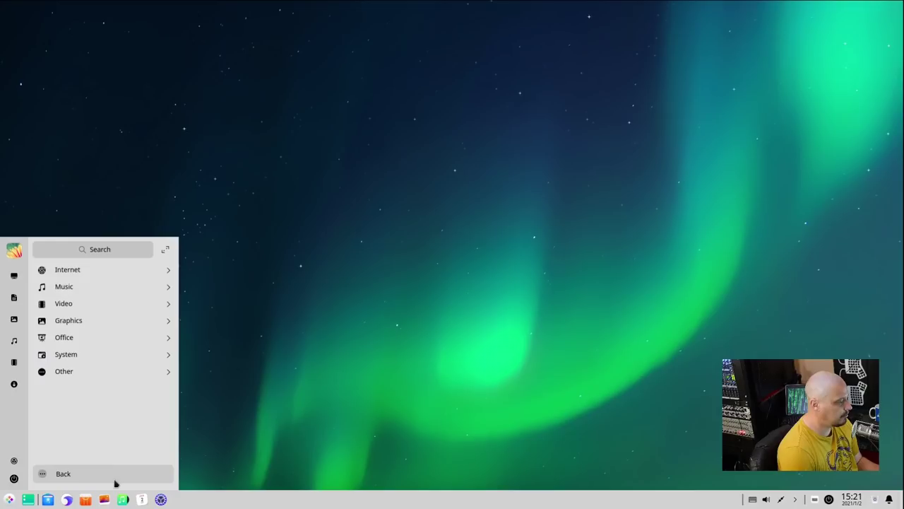
{"action": "left_click", "coordinate": [82, 277]}
{"action": "left_click", "coordinate": [75, 290]}
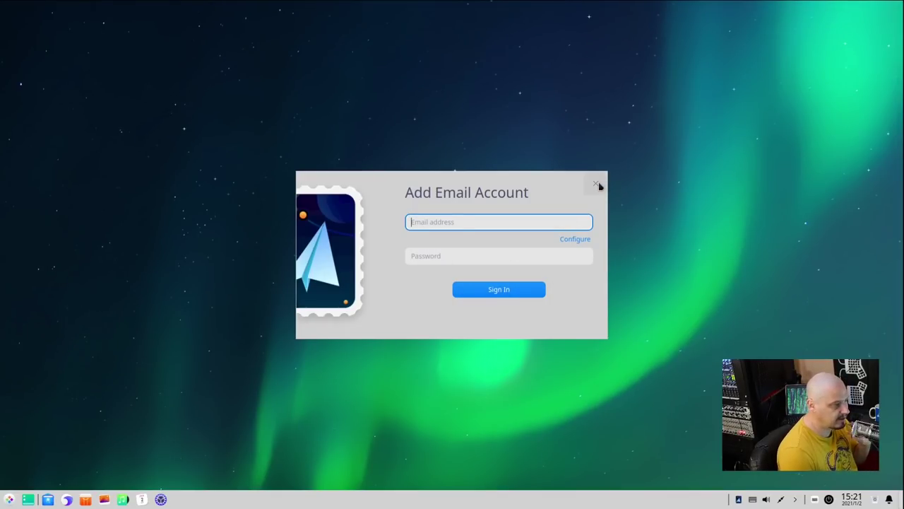
{"action": "left_click", "coordinate": [572, 237]}
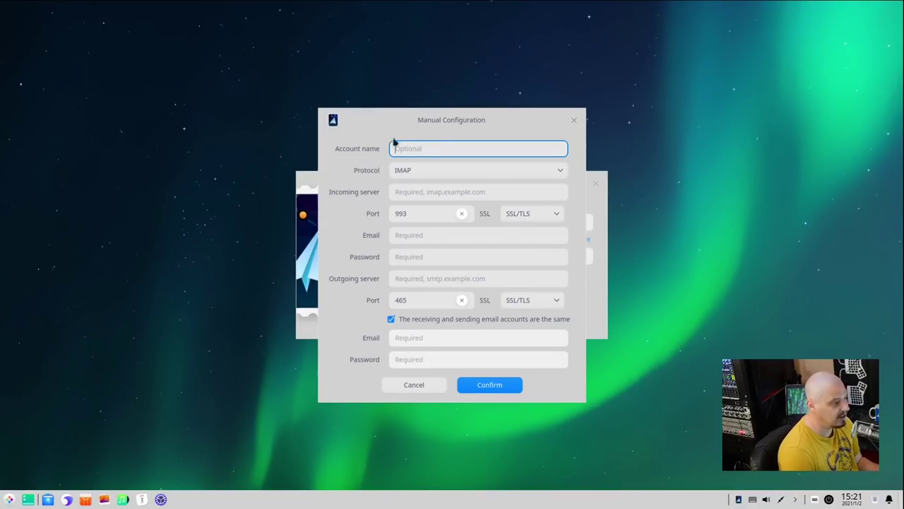
{"action": "left_click", "coordinate": [574, 120]}
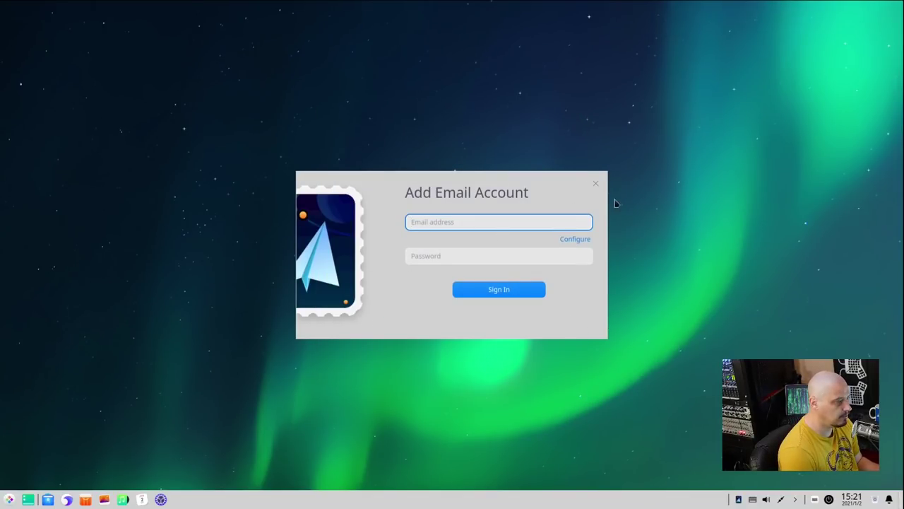
{"action": "left_click", "coordinate": [595, 185]}
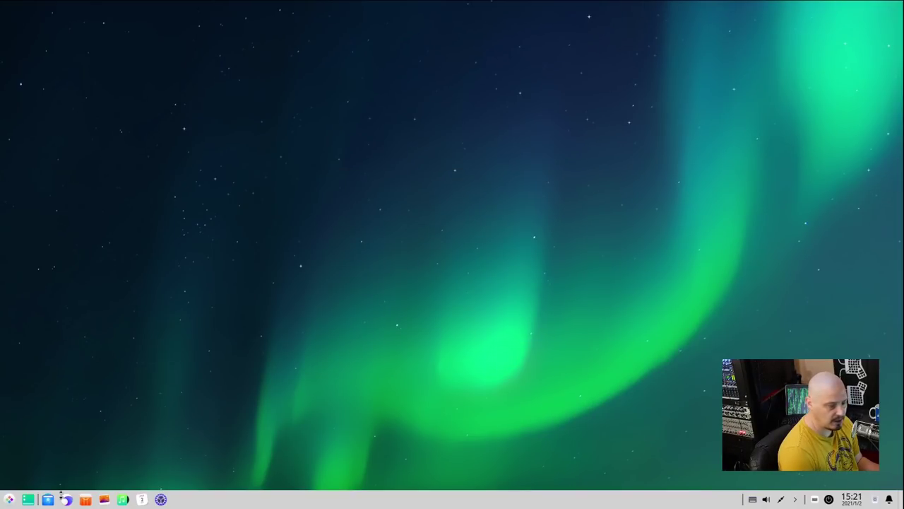
- Open Terminal, run 'whereis geary' to confirm Geary isn't installed, and close the terminal
{"action": "left_click", "coordinate": [9, 499]}
{"action": "left_click", "coordinate": [115, 271]}
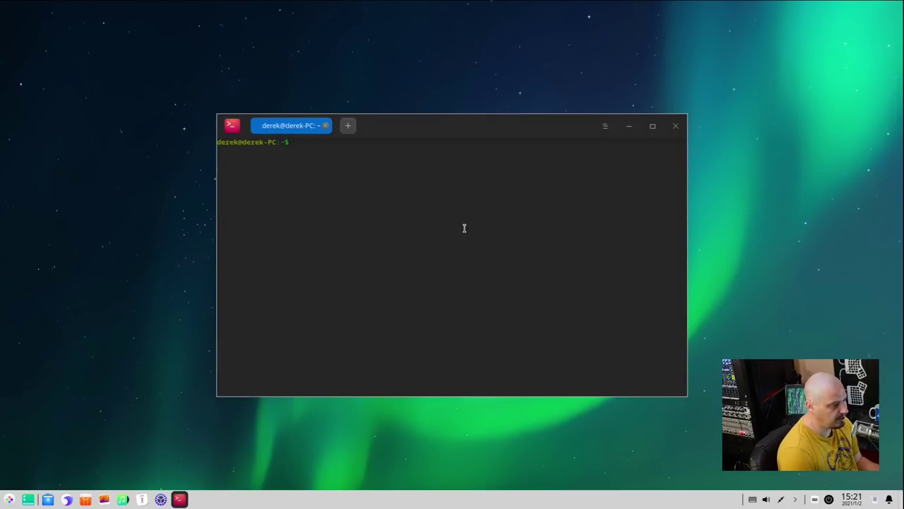
{"action": "type", "text": "whereis "}
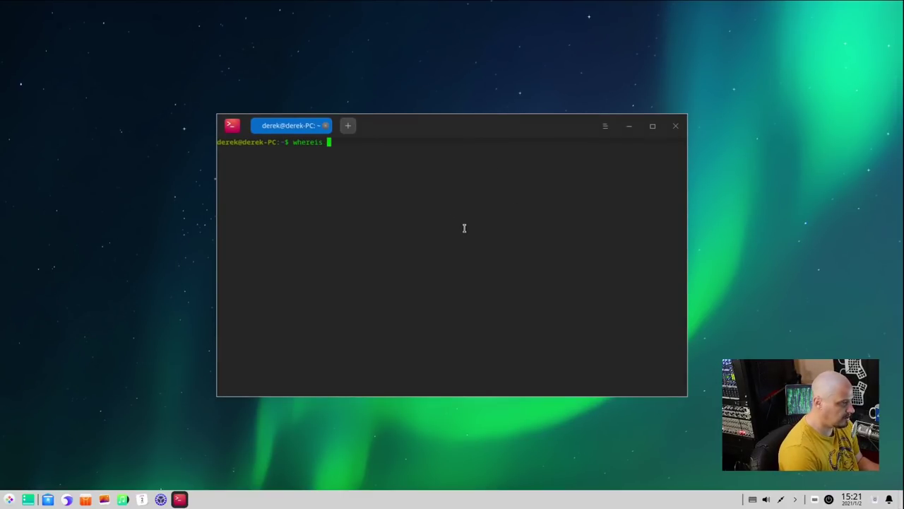
{"action": "type", "text": "geary"}
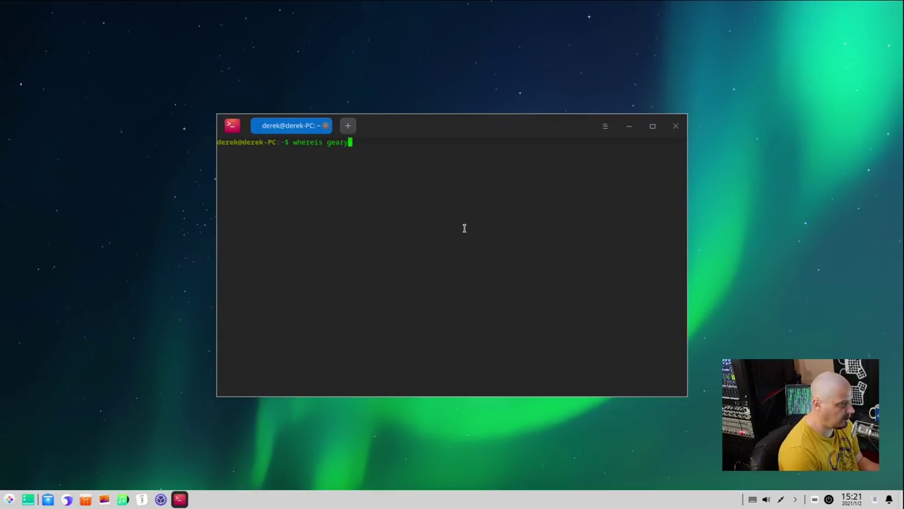
{"action": "key", "text": "Return"}
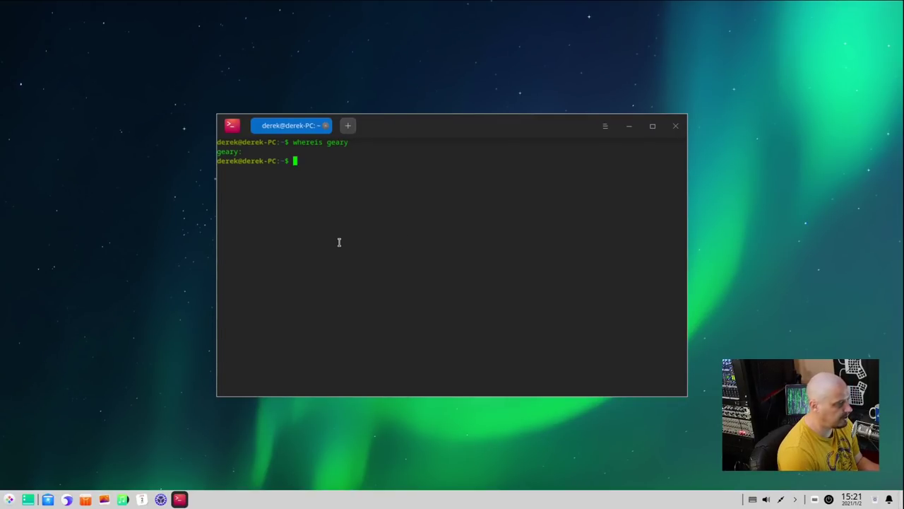
{"action": "left_click", "coordinate": [675, 125]}
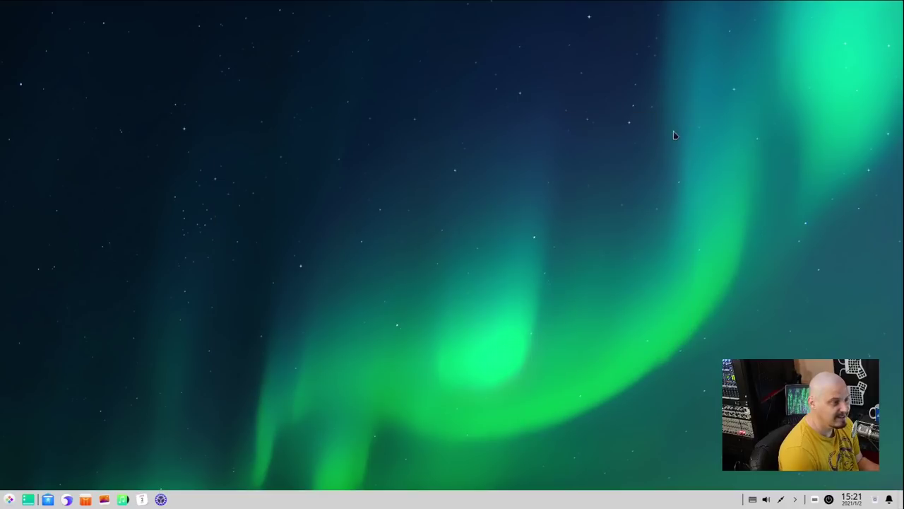
{"action": "left_click", "coordinate": [9, 500]}
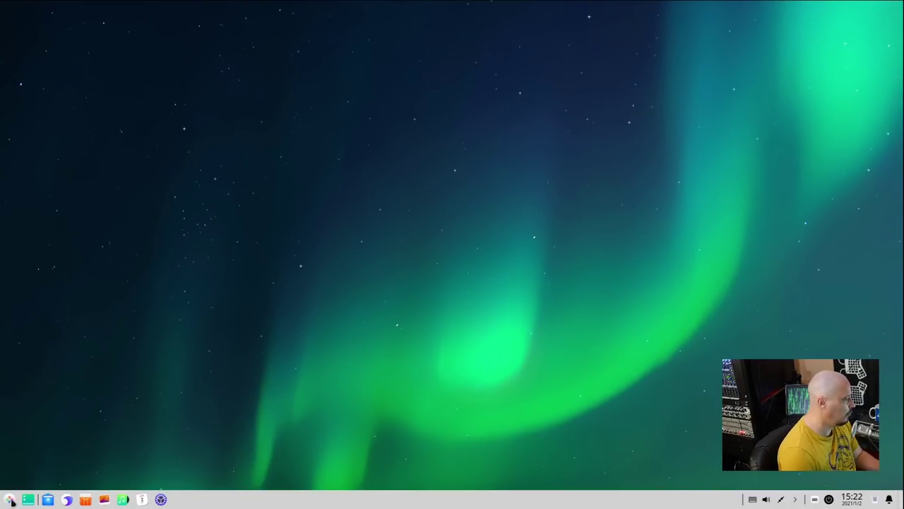
- Launch the web browser from the Internet category, then open Terminal and try running htop
{"action": "left_click", "coordinate": [138, 474]}
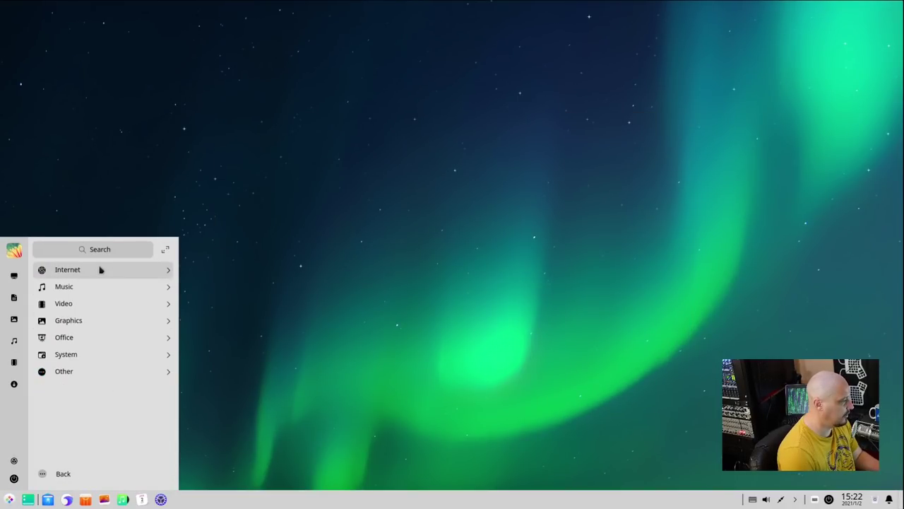
{"action": "left_click", "coordinate": [102, 268]}
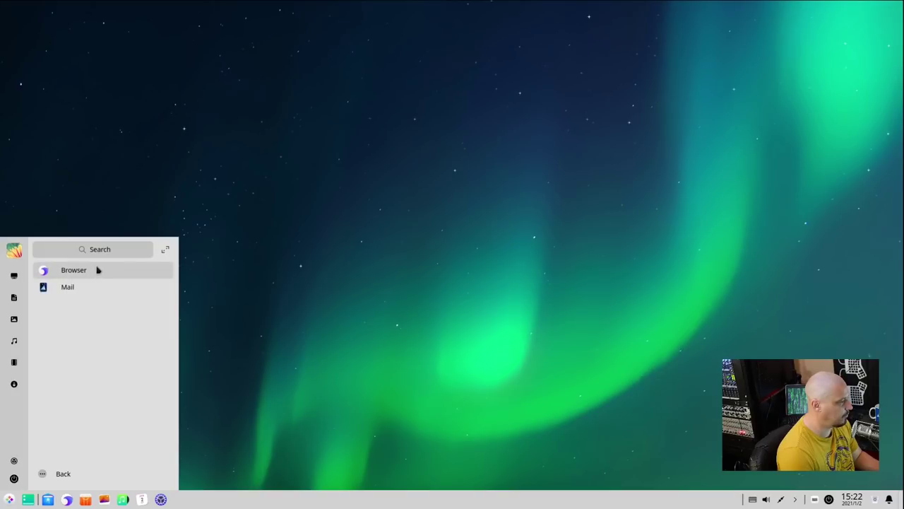
{"action": "left_click", "coordinate": [98, 269]}
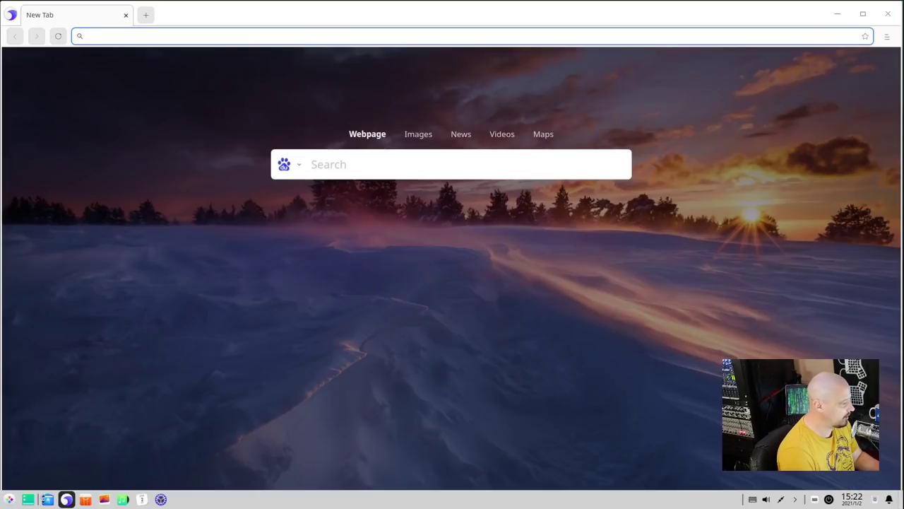
{"action": "left_click", "coordinate": [9, 498]}
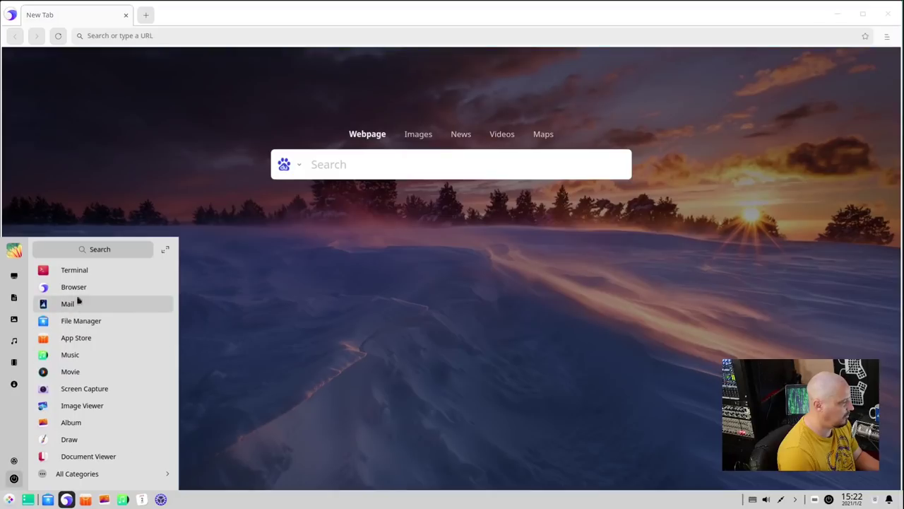
{"action": "left_click", "coordinate": [90, 275]}
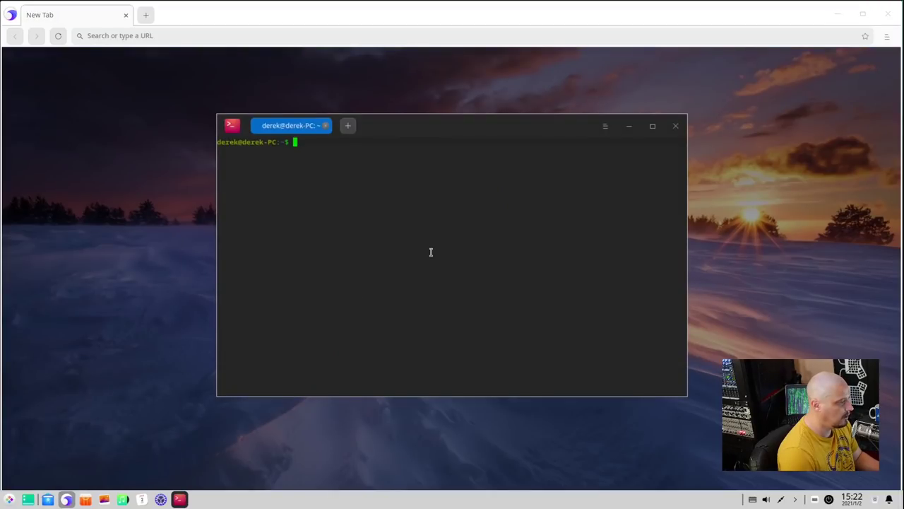
{"action": "type", "text": "htop"}
{"action": "key", "text": "Return"}
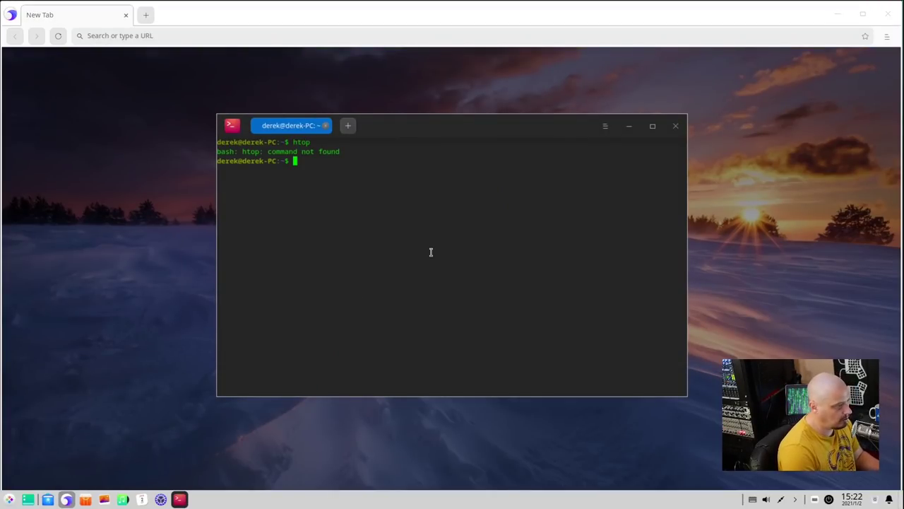
- Install htop with 'sudo apt install htop' and start the htop process viewer
{"action": "type", "text": "sudo apt inst"}
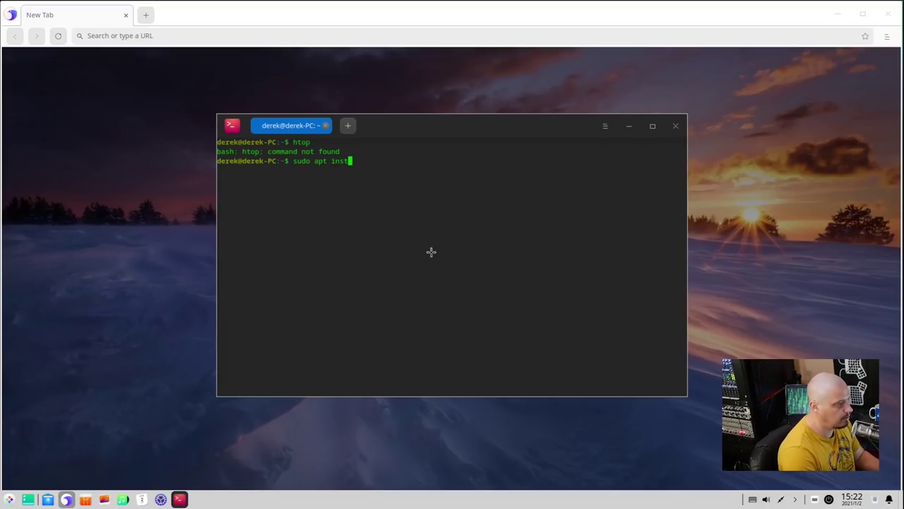
{"action": "type", "text": "all htpo"}
{"action": "key", "text": "BackSpace"}
{"action": "key", "text": "BackSpace"}
{"action": "type", "text": "op"}
{"action": "key", "text": "Return"}
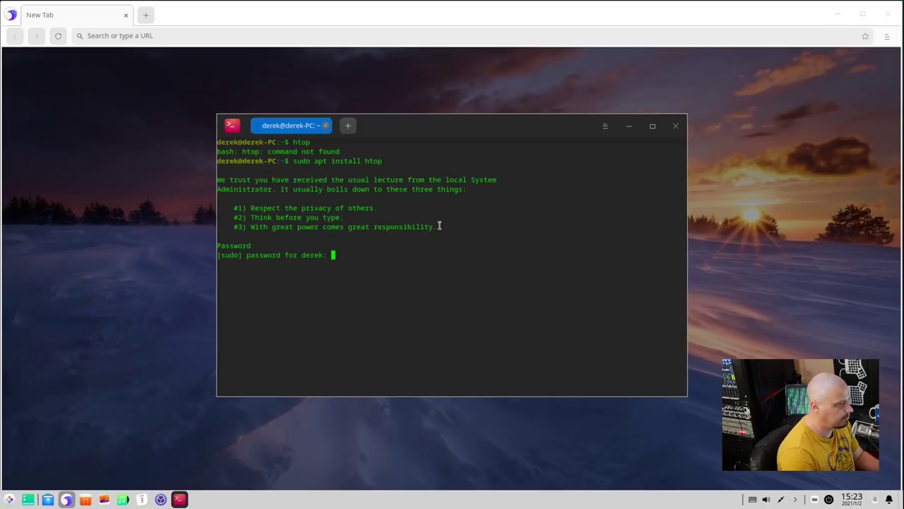
{"action": "key", "text": "Return"}
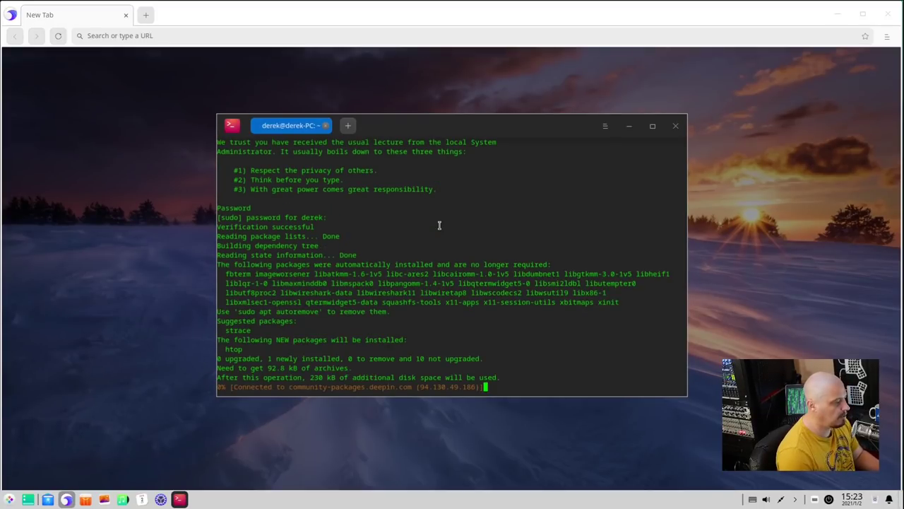
{"action": "type", "text": "htop"}
{"action": "key", "text": "Return"}
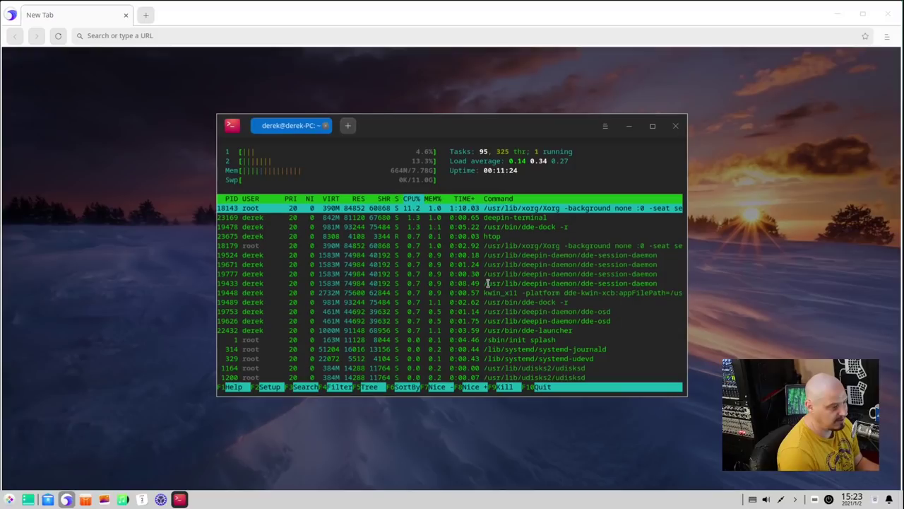
- Maximize the htop terminal and scroll down through its full process list
{"action": "double_click", "coordinate": [510, 125]}
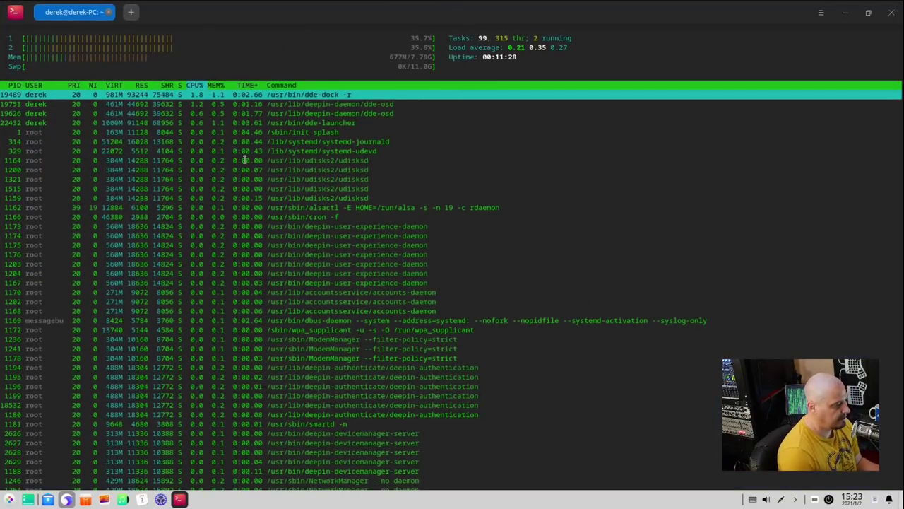
{"action": "scroll", "coordinate": [347, 228], "scroll_direction": "down", "scroll_amount": 3}
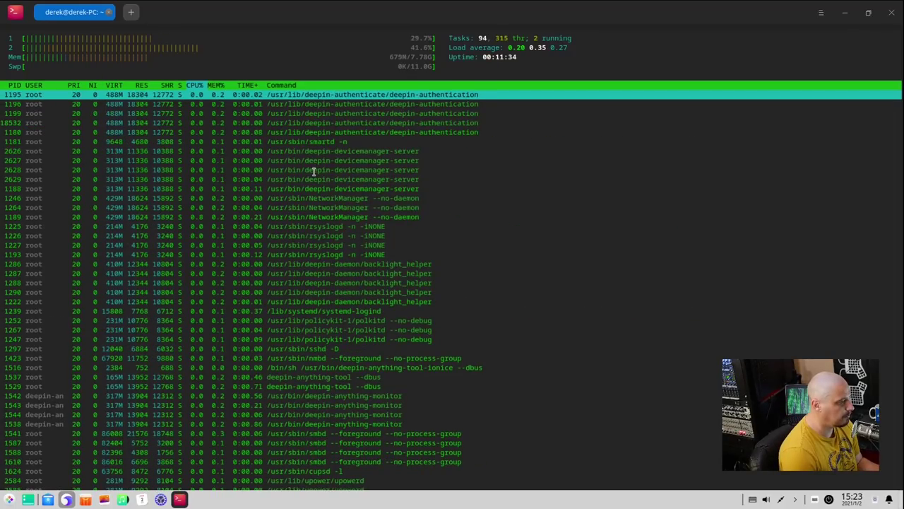
{"action": "scroll", "coordinate": [436, 309], "scroll_direction": "down", "scroll_amount": 5}
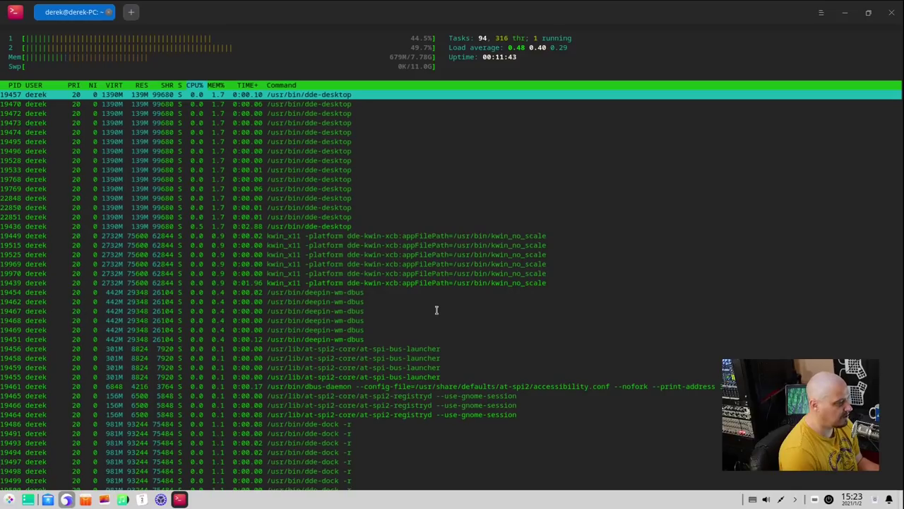
{"action": "scroll", "coordinate": [434, 303], "scroll_direction": "down", "scroll_amount": 10}
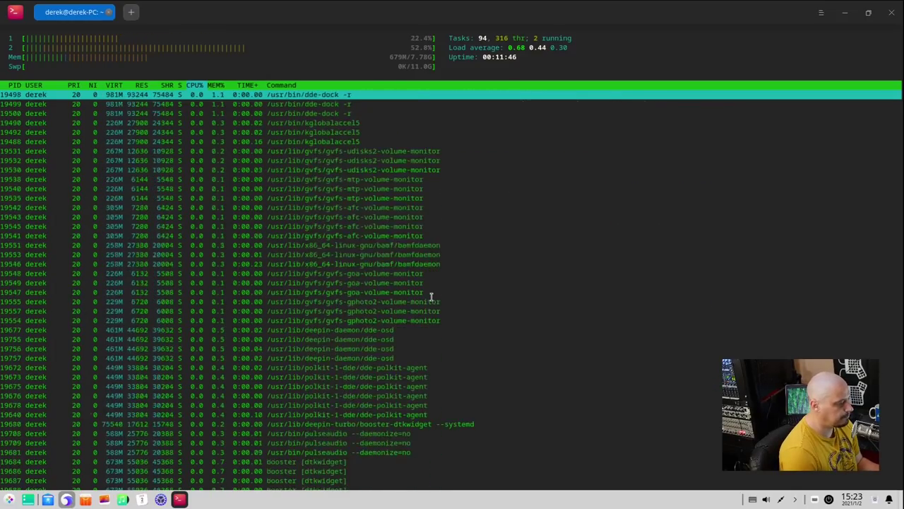
{"action": "scroll", "coordinate": [431, 297], "scroll_direction": "down", "scroll_amount": 13}
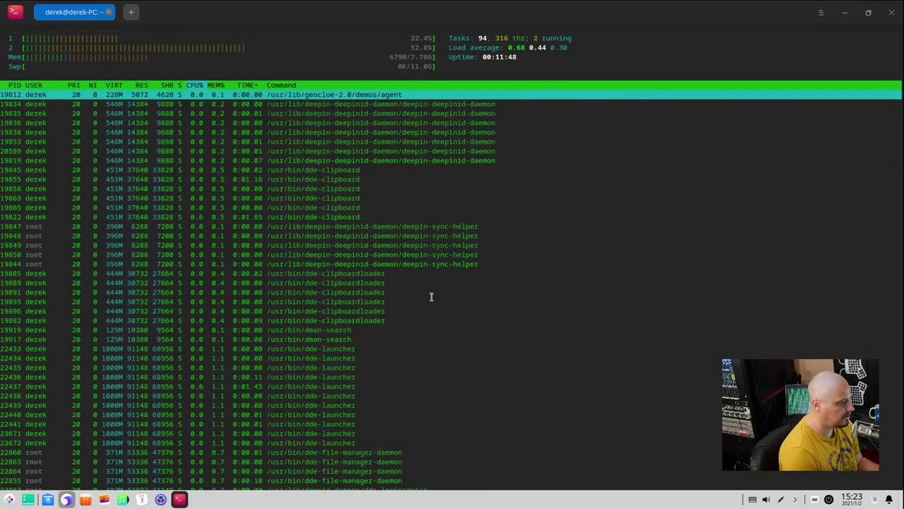
{"action": "scroll", "coordinate": [431, 296], "scroll_direction": "down", "scroll_amount": 15}
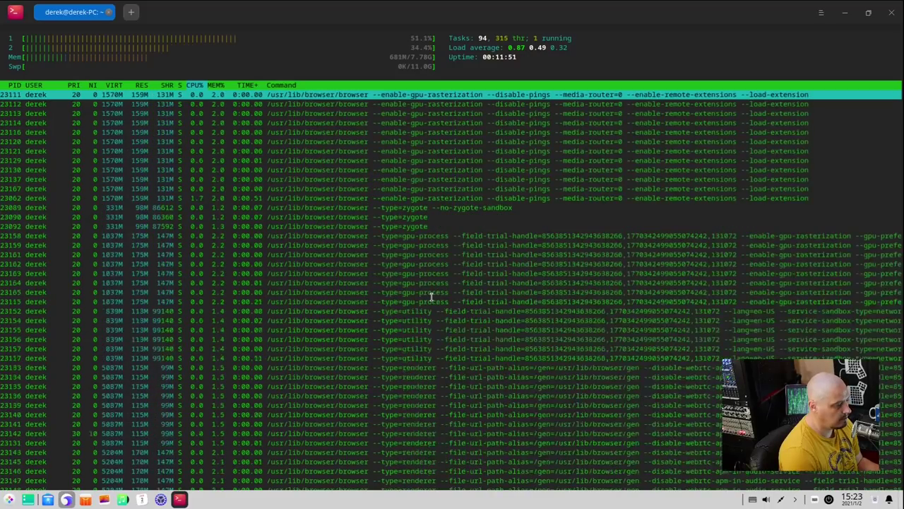
{"action": "scroll", "coordinate": [430, 297], "scroll_direction": "down", "scroll_amount": 1}
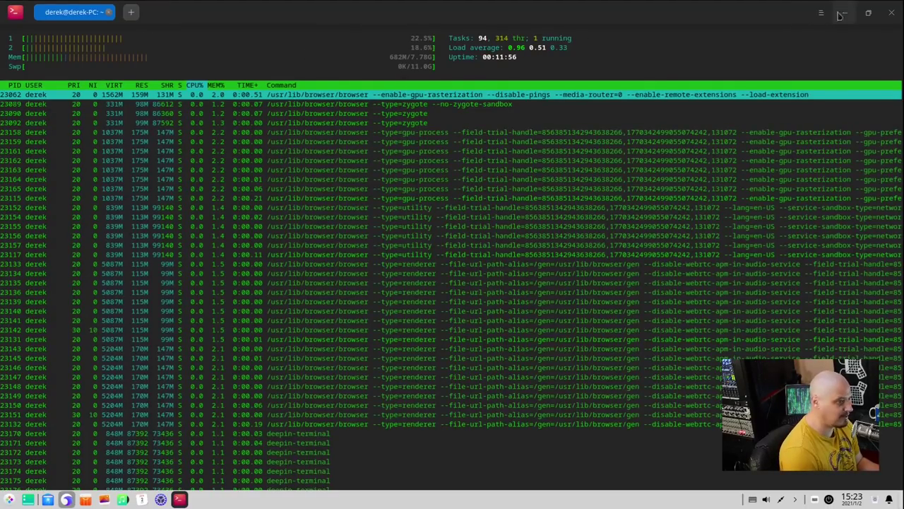
- Close the htop terminal despite the running process, close the browser, and open the launcher
{"action": "left_click", "coordinate": [893, 15]}
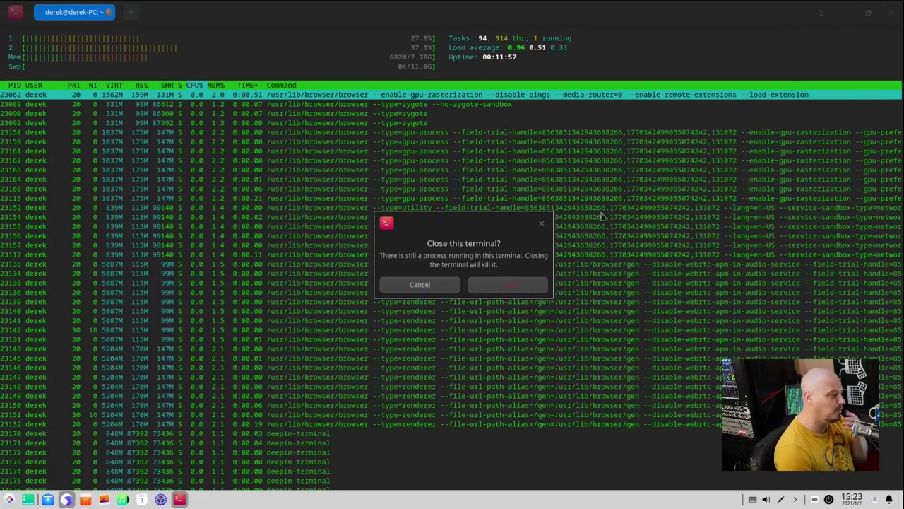
{"action": "left_click", "coordinate": [493, 288]}
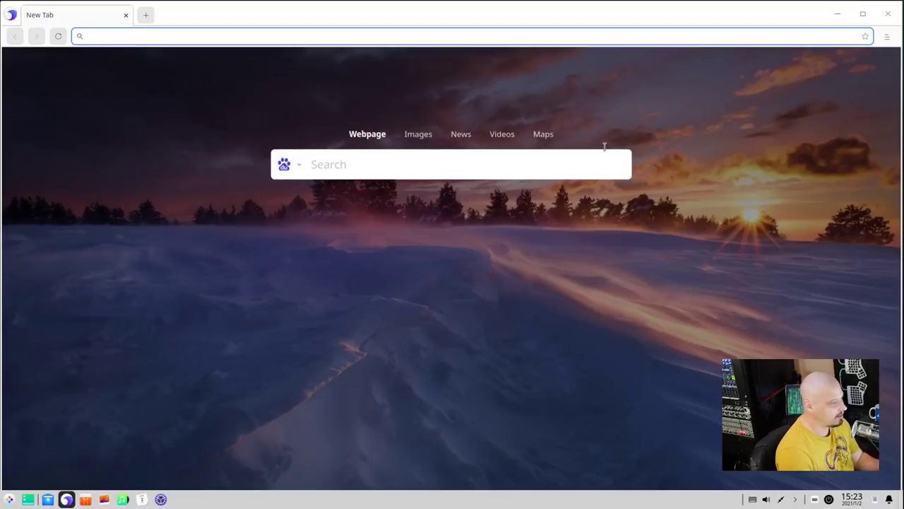
{"action": "left_click", "coordinate": [889, 14]}
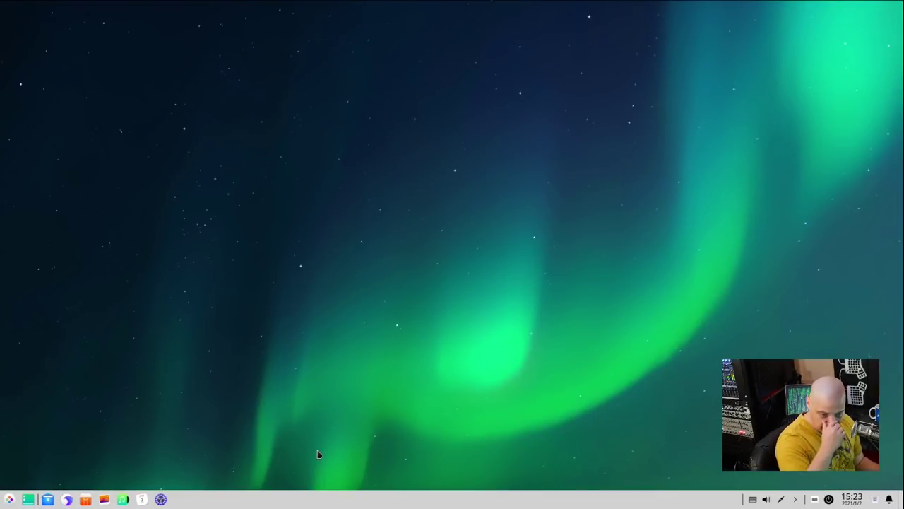
{"action": "left_click", "coordinate": [9, 498]}
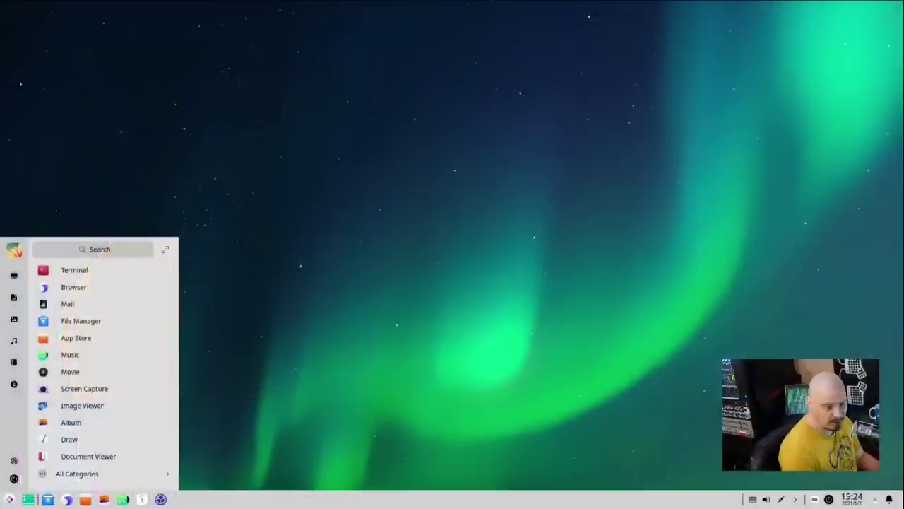
- Launch Deepin Music from the launcher's Music category
{"action": "left_click", "coordinate": [68, 472]}
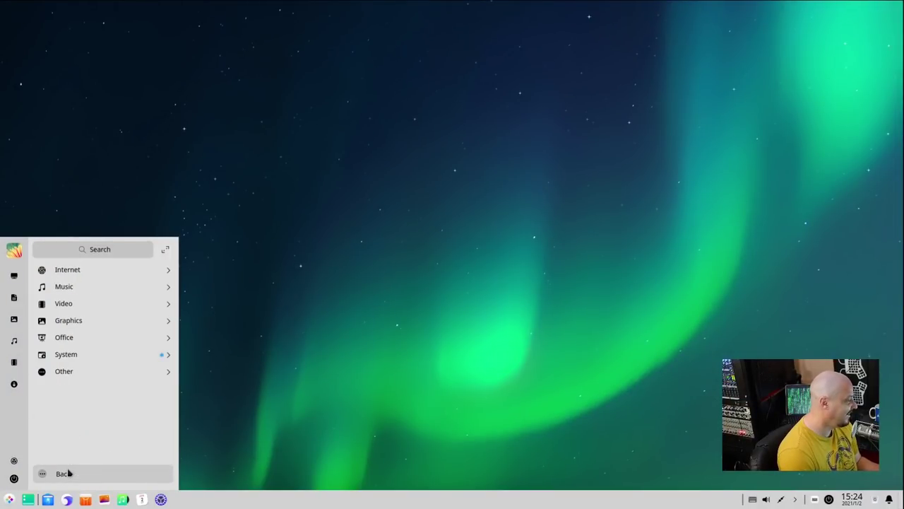
{"action": "left_click", "coordinate": [145, 286]}
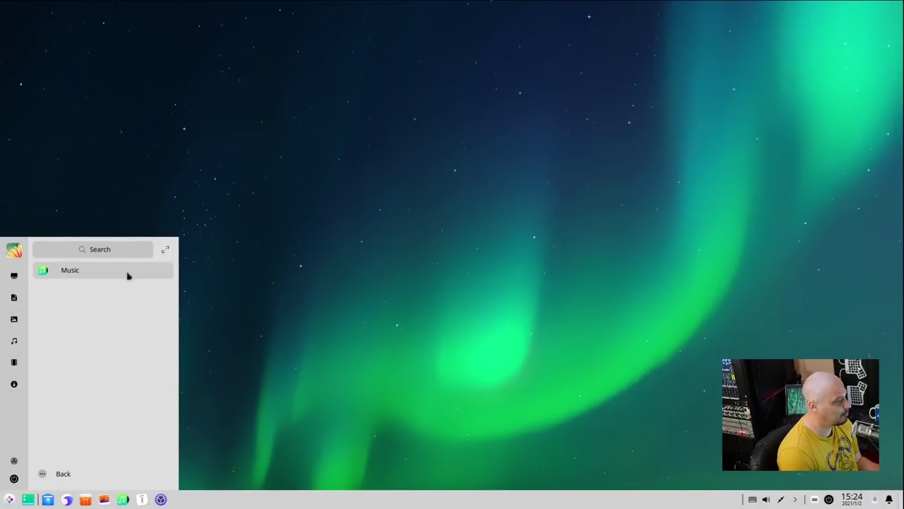
{"action": "left_click", "coordinate": [127, 276]}
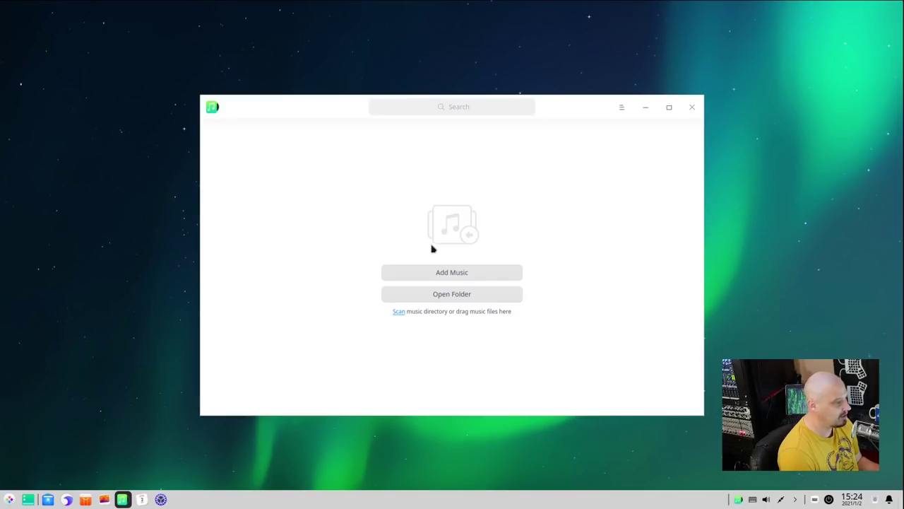
- Check Music's version in its About box, then add bensound-sunny.mp3 to the library
{"action": "left_click", "coordinate": [621, 107]}
{"action": "left_click", "coordinate": [643, 210]}
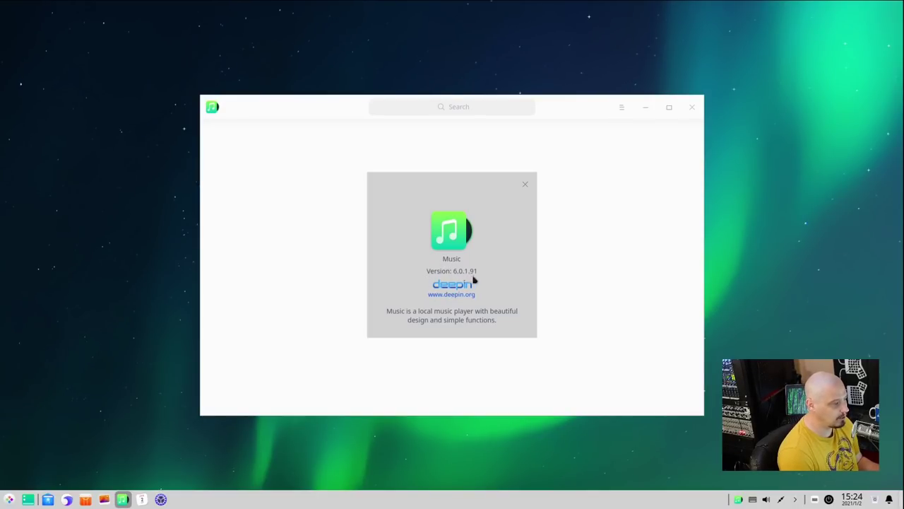
{"action": "left_click", "coordinate": [524, 183]}
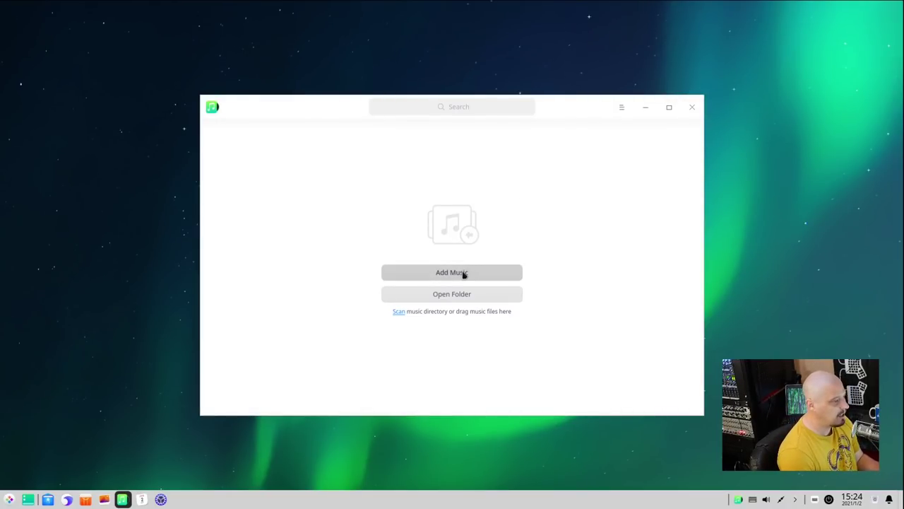
{"action": "left_click", "coordinate": [450, 297]}
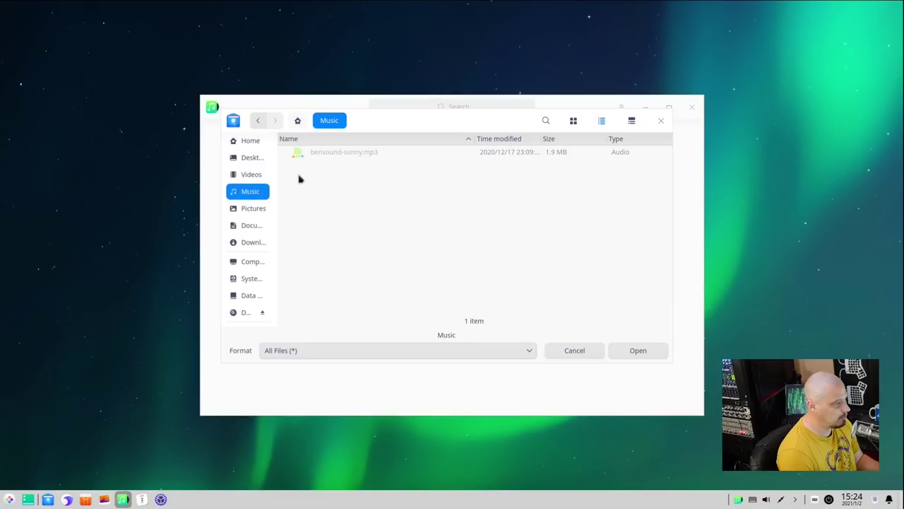
{"action": "left_click", "coordinate": [638, 350]}
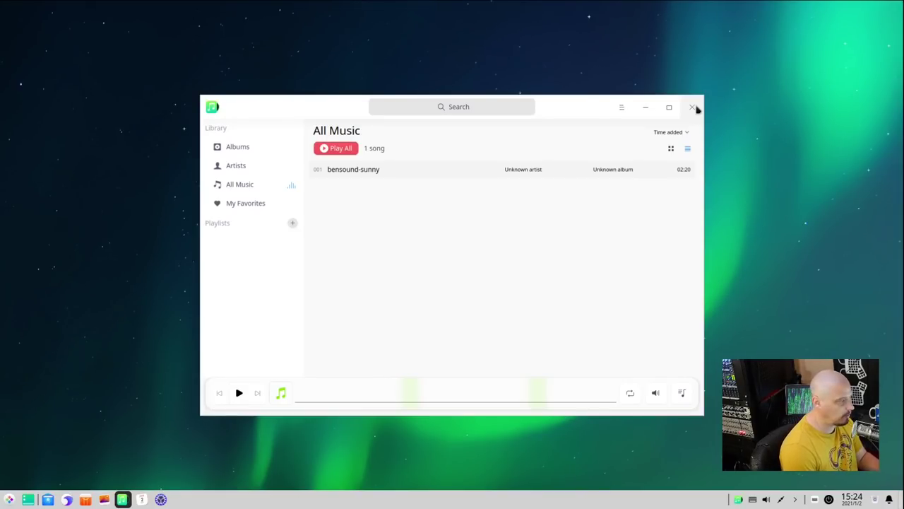
- Minimize Music to the system tray and launch Movie from the Video category
{"action": "left_click", "coordinate": [694, 109]}
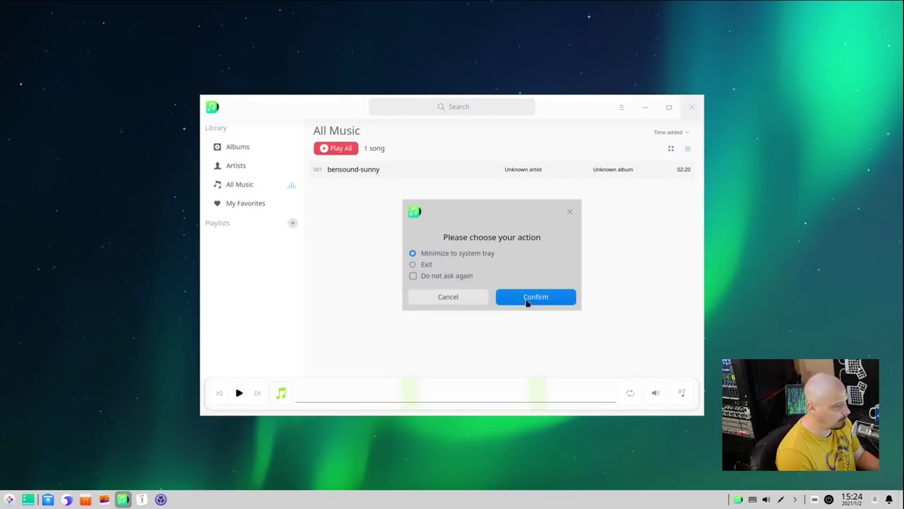
{"action": "left_click", "coordinate": [527, 300]}
{"action": "left_click", "coordinate": [9, 498]}
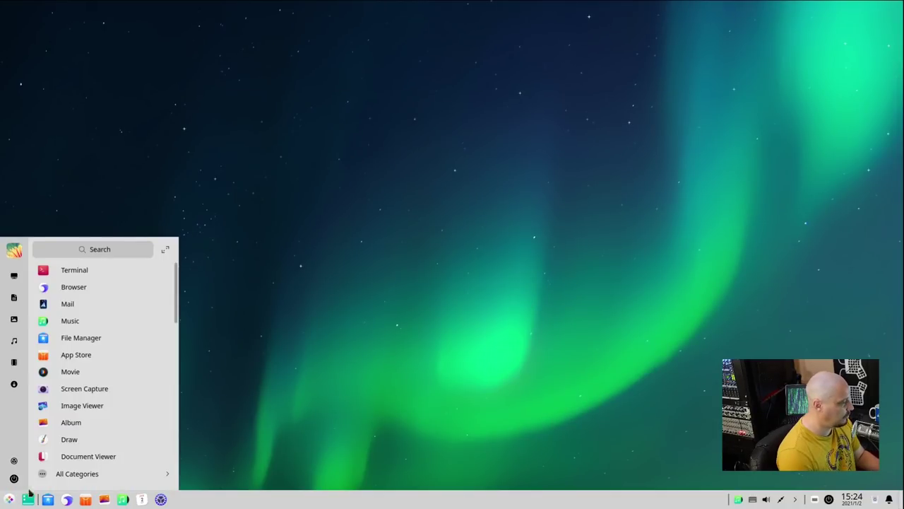
{"action": "left_click", "coordinate": [92, 472]}
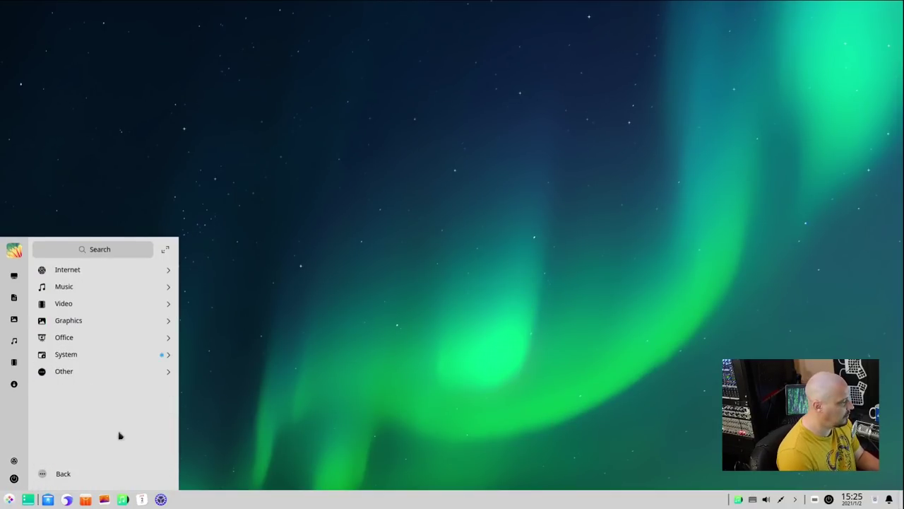
{"action": "left_click", "coordinate": [117, 304]}
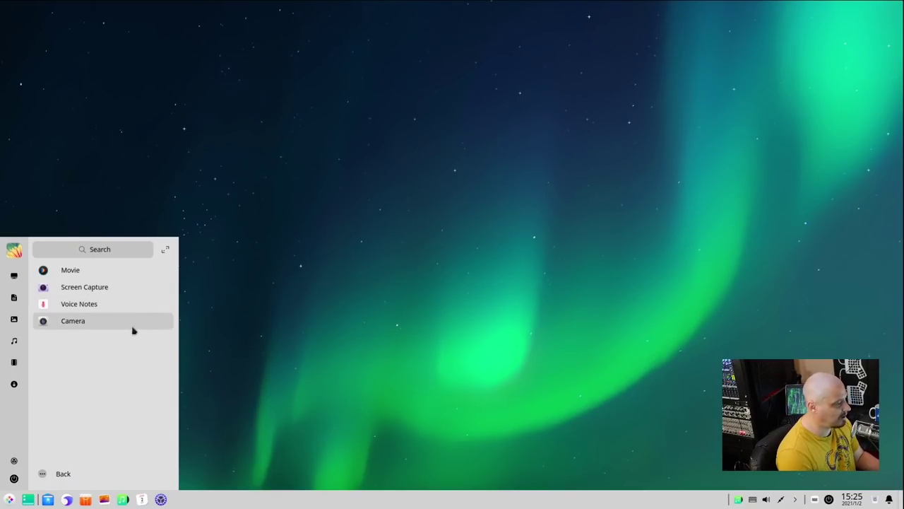
{"action": "left_click", "coordinate": [129, 269]}
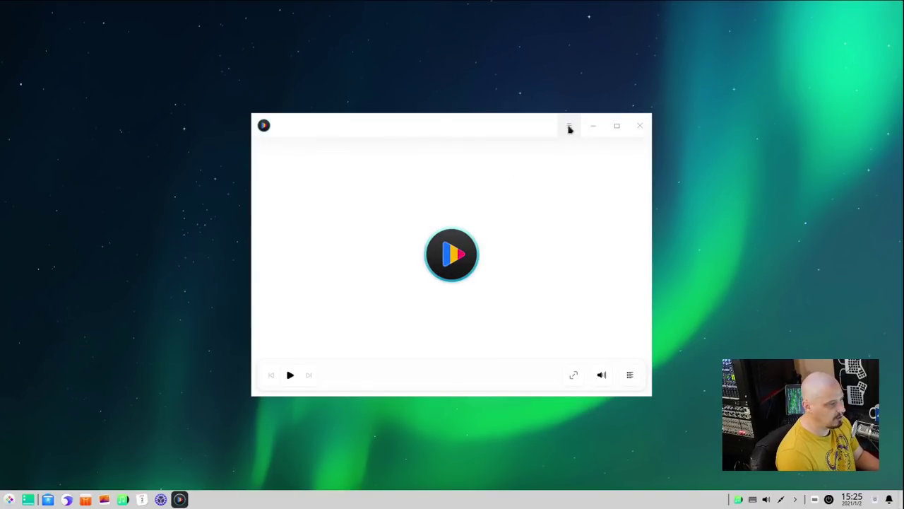
- Check Movie's version 5.7.6.165 in its About box, then close the player
{"action": "left_click", "coordinate": [570, 128]}
{"action": "left_click", "coordinate": [586, 215]}
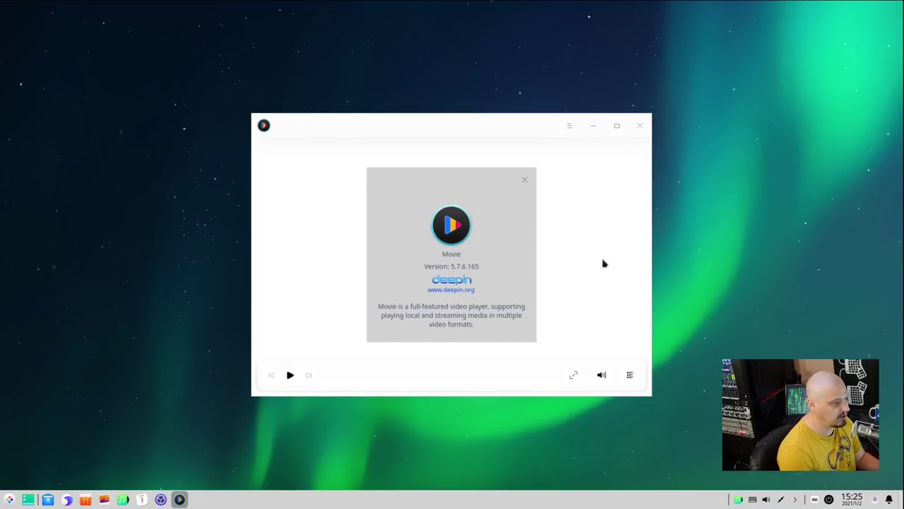
{"action": "left_click", "coordinate": [639, 126]}
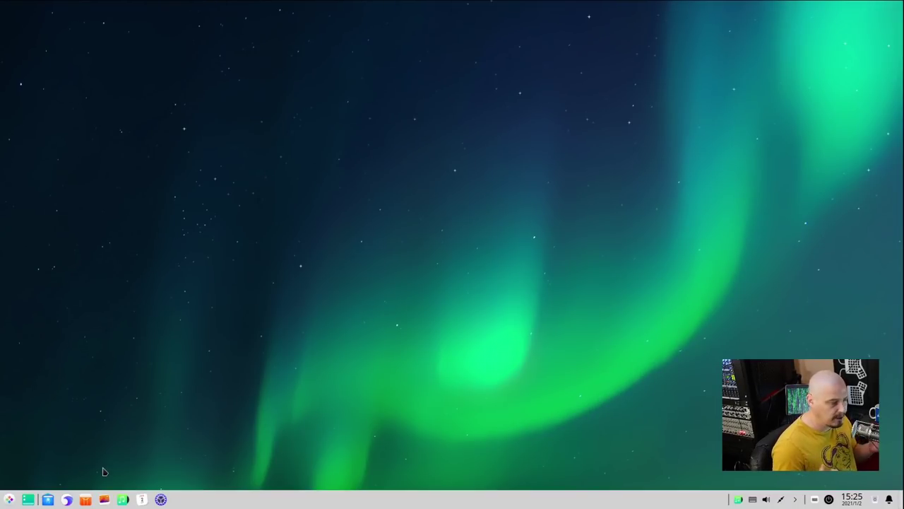
- In a new Terminal, run 'whereis browser' to locate it, then close the terminal
{"action": "left_click", "coordinate": [11, 500]}
{"action": "left_click", "coordinate": [74, 270]}
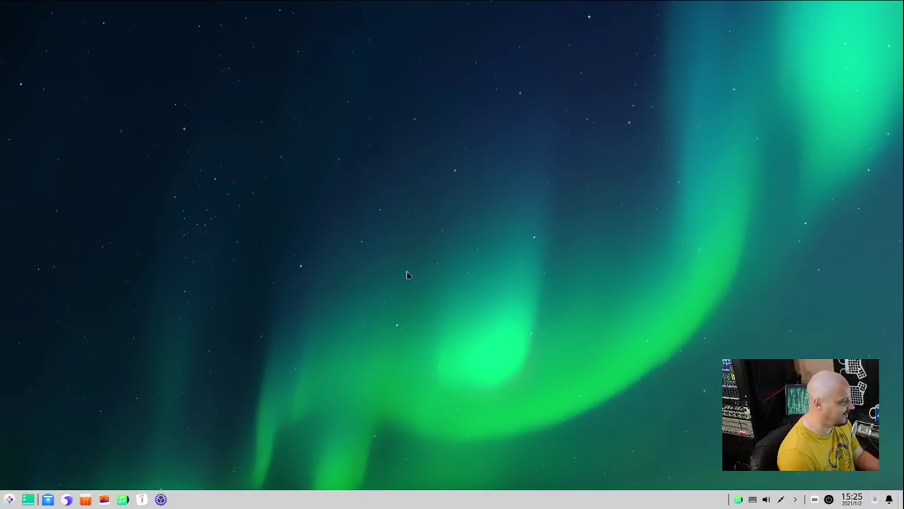
{"action": "type", "text": "whereis browser"}
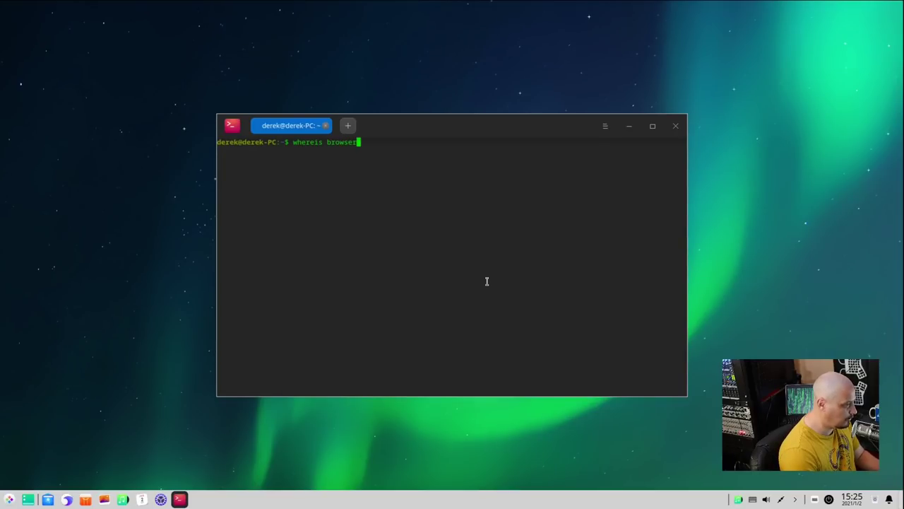
{"action": "key", "text": "Return"}
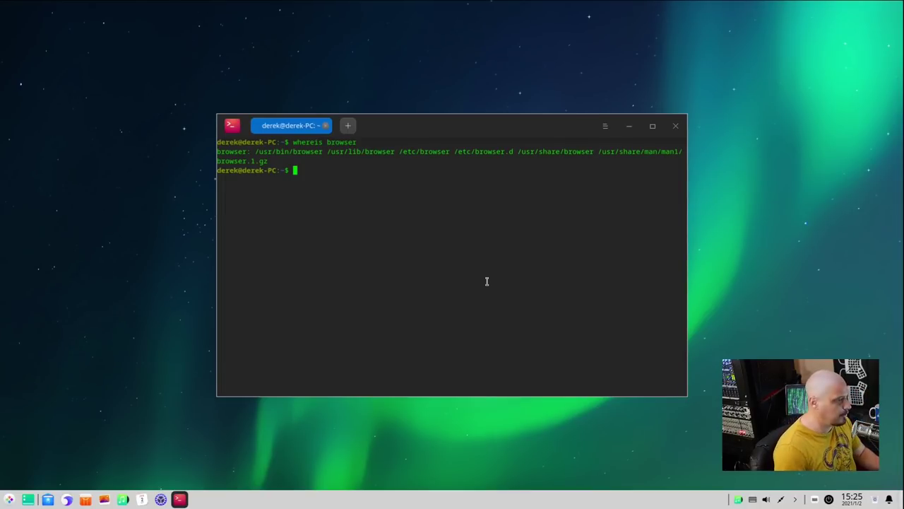
{"action": "left_click", "coordinate": [676, 126]}
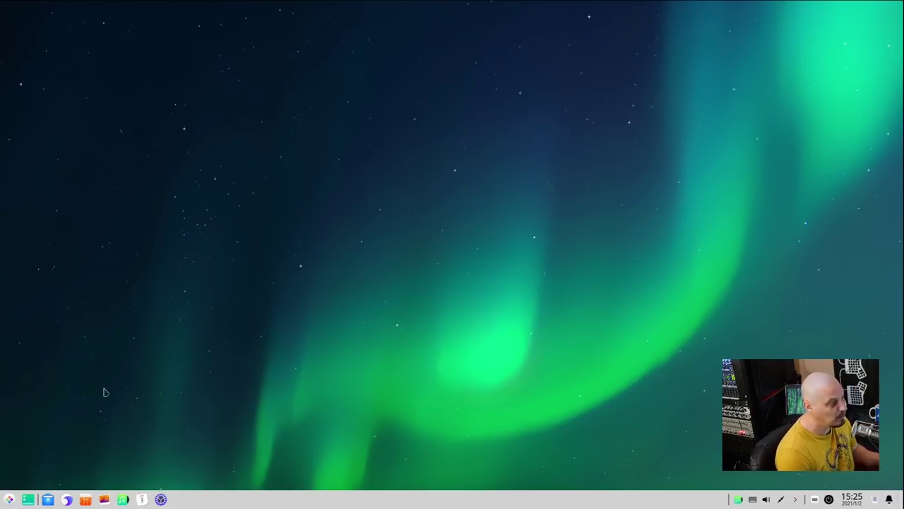
- Browse the Internet, Music and Video categories, ending on Graphics with Image Viewer, Album, Draw, Simple Scan
{"action": "left_click", "coordinate": [9, 500]}
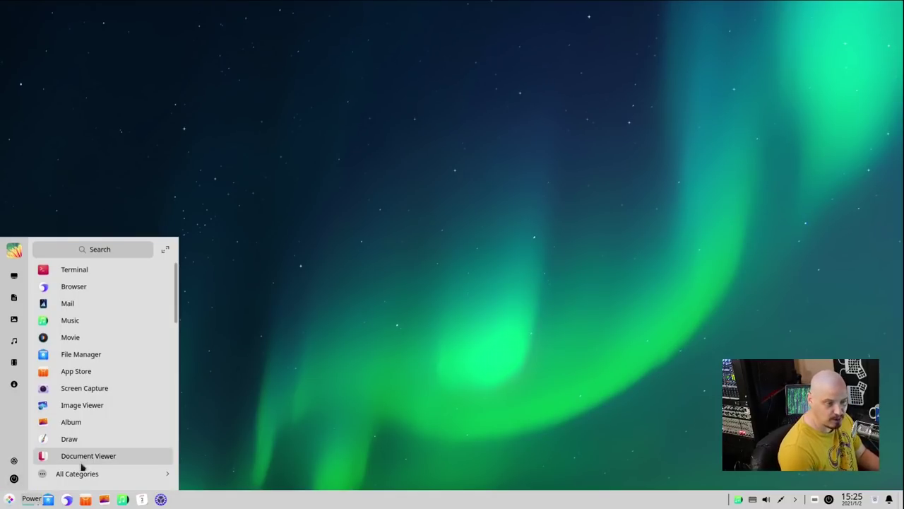
{"action": "left_click", "coordinate": [94, 474]}
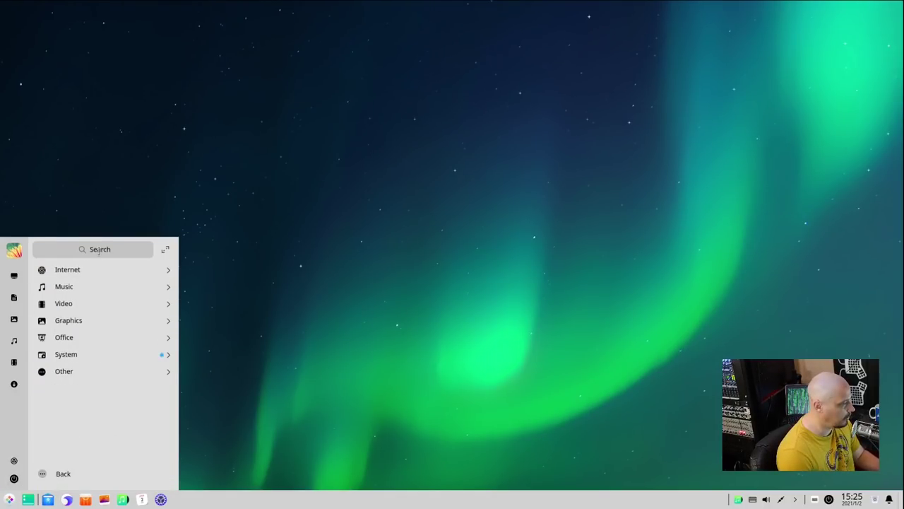
{"action": "left_click", "coordinate": [97, 269]}
{"action": "left_click", "coordinate": [75, 473]}
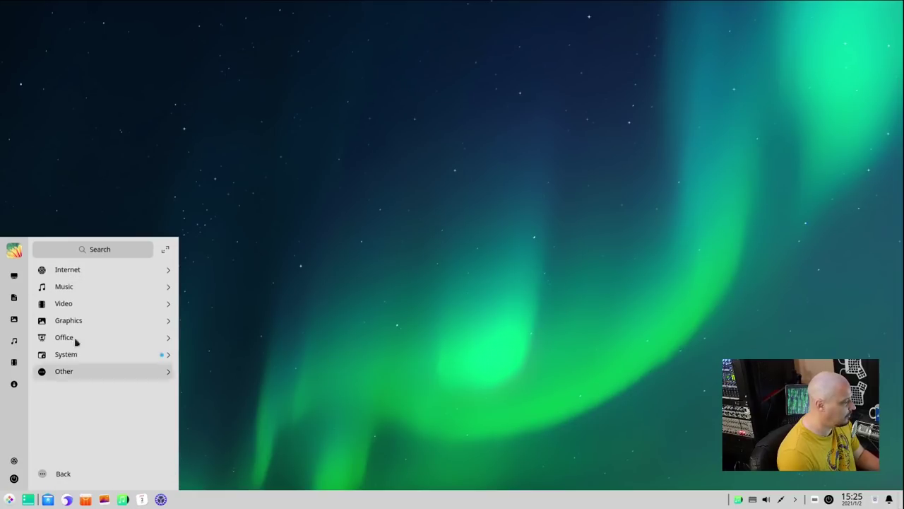
{"action": "left_click", "coordinate": [76, 285]}
{"action": "left_click", "coordinate": [63, 473]}
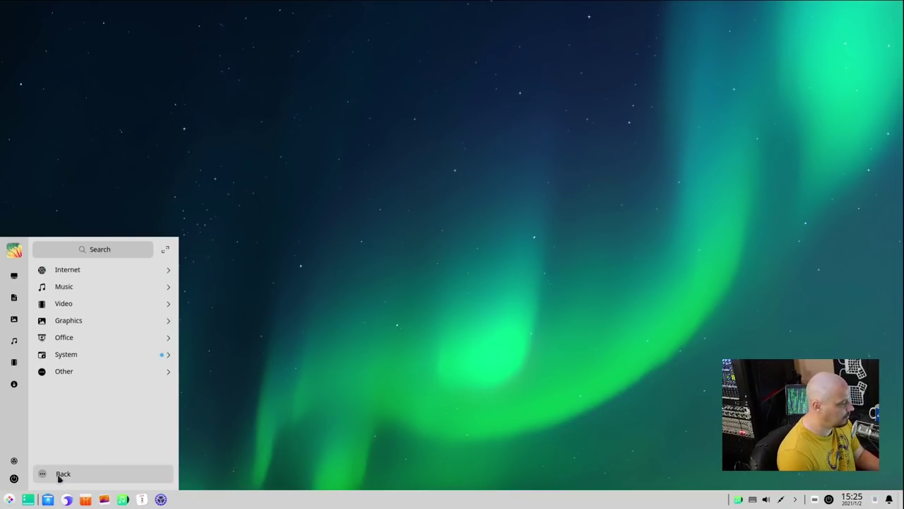
{"action": "left_click", "coordinate": [74, 304]}
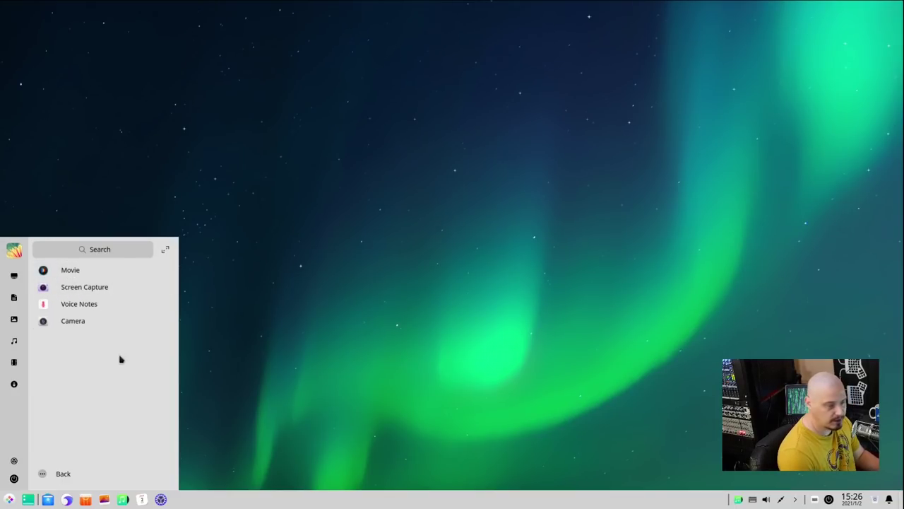
{"action": "left_click", "coordinate": [63, 476]}
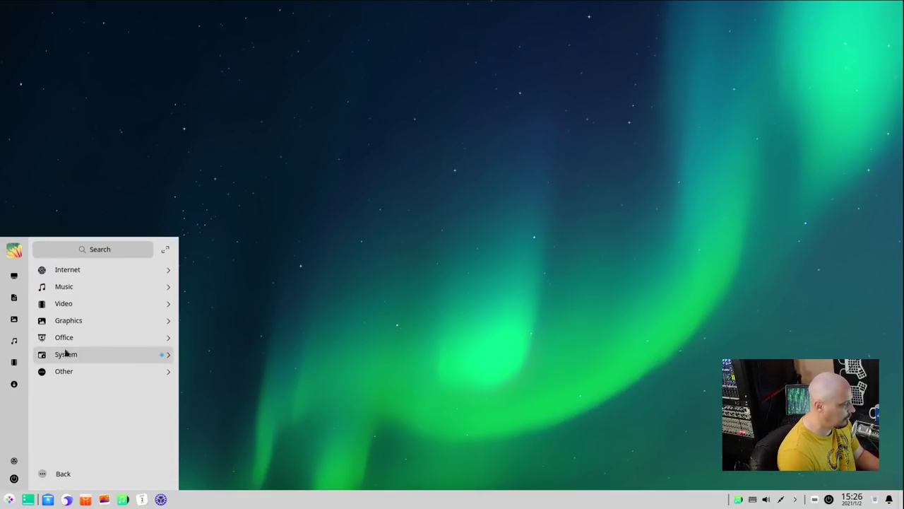
{"action": "left_click", "coordinate": [70, 322]}
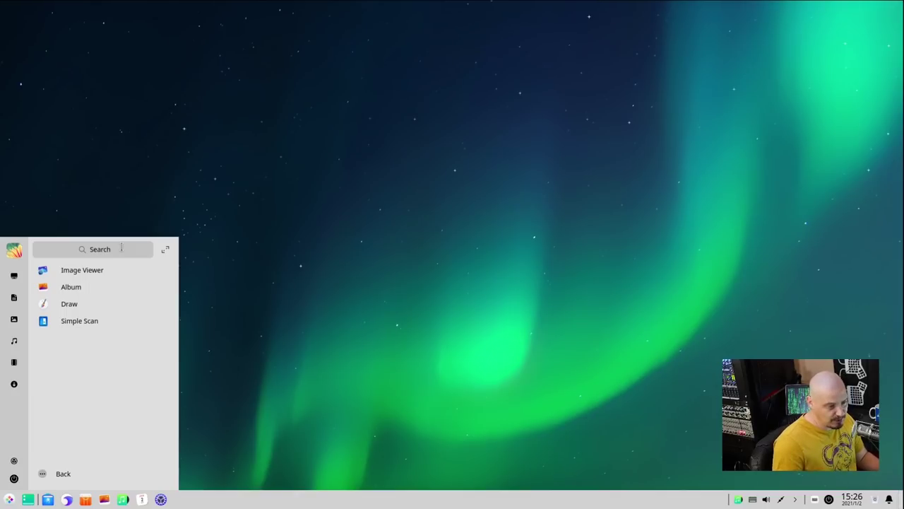
- Launch Image Viewer and check its version in the About box
{"action": "left_click", "coordinate": [113, 274]}
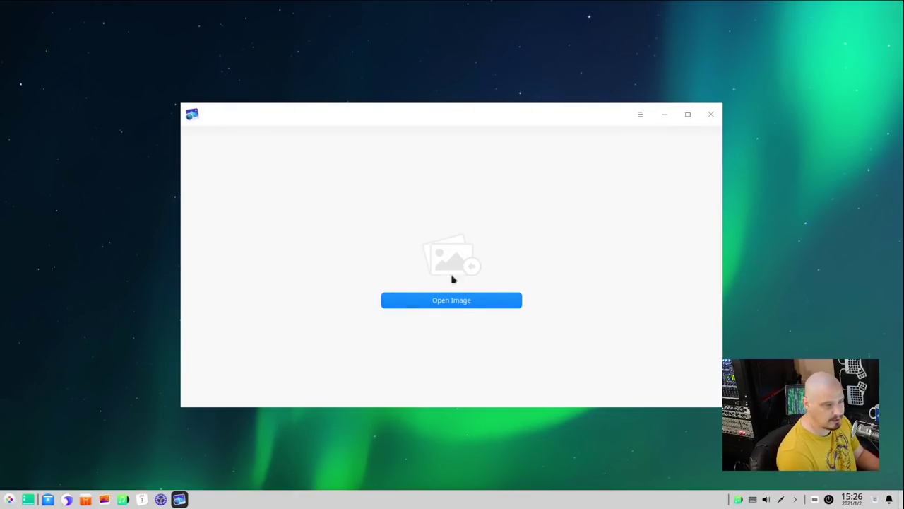
{"action": "left_click", "coordinate": [638, 122]}
{"action": "left_click", "coordinate": [653, 163]}
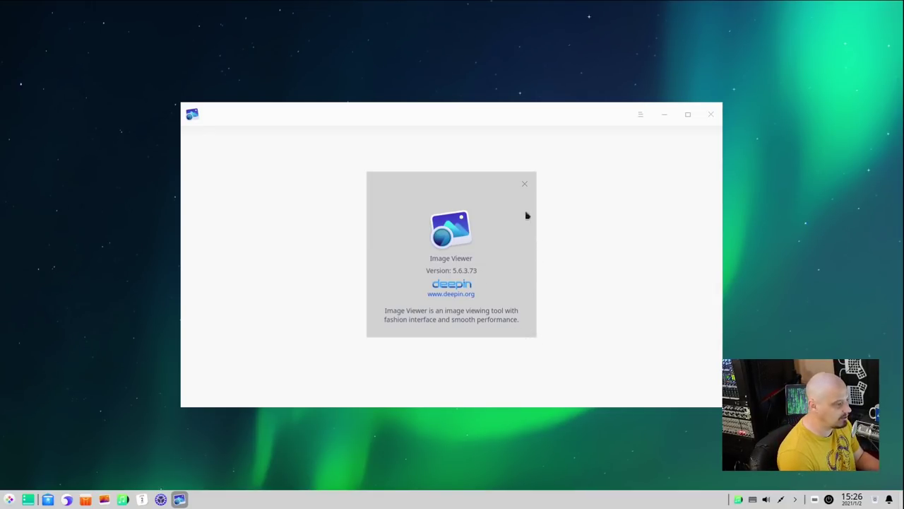
{"action": "left_click", "coordinate": [525, 184]}
- Open abc-123.jpg from the Wallpapers folder in the viewer
{"action": "left_click", "coordinate": [450, 303]}
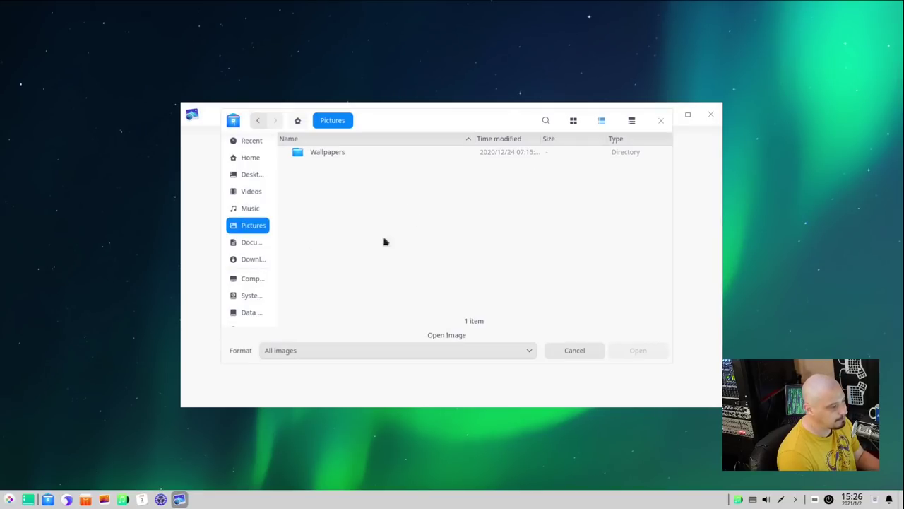
{"action": "double_click", "coordinate": [322, 151]}
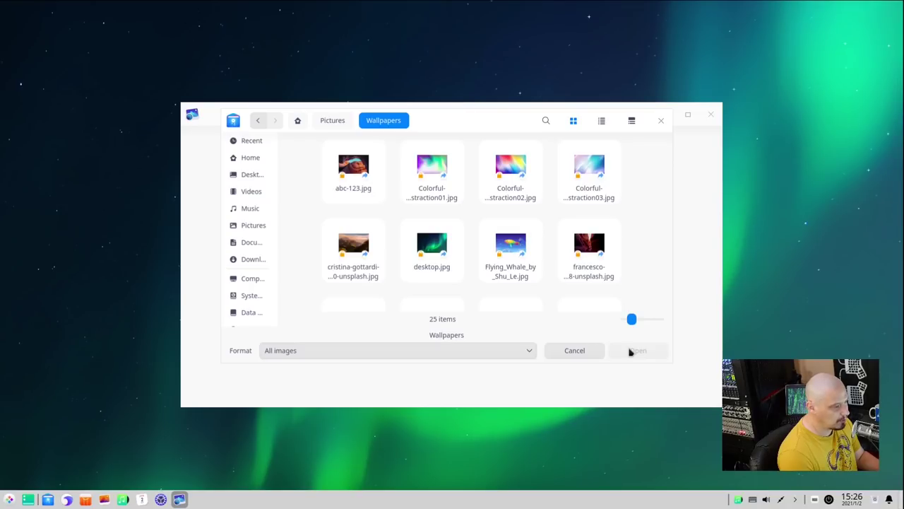
{"action": "left_click_drag", "start_coordinate": [485, 127], "coordinate": [465, 146]}
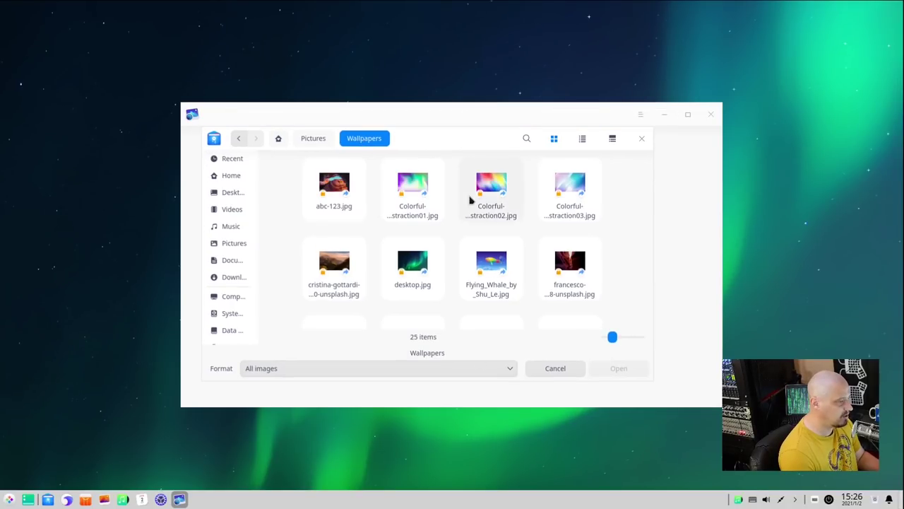
{"action": "left_click", "coordinate": [333, 189]}
{"action": "left_click", "coordinate": [618, 368]}
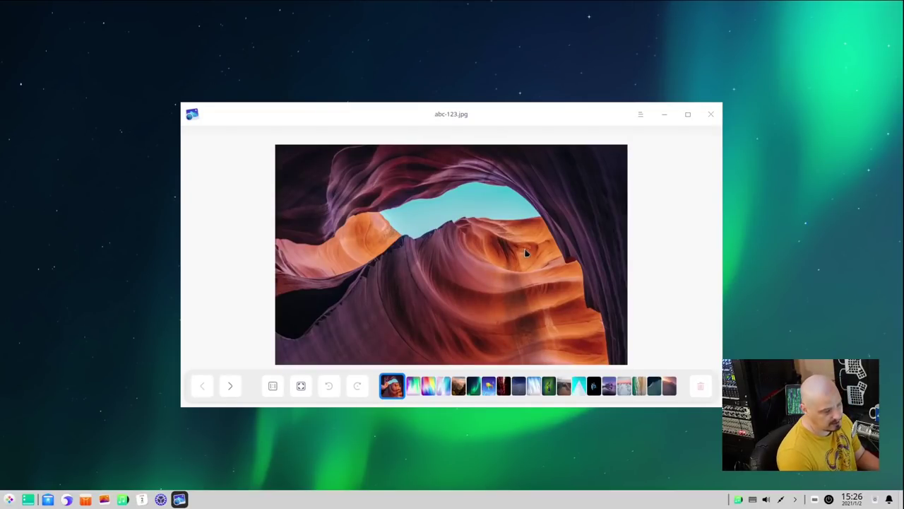
- Flip through Colorful-Abstraction01, Colorful-Abstraction02, a pale abstraction and a mountain photo
{"action": "left_click", "coordinate": [417, 388]}
{"action": "left_click", "coordinate": [431, 386]}
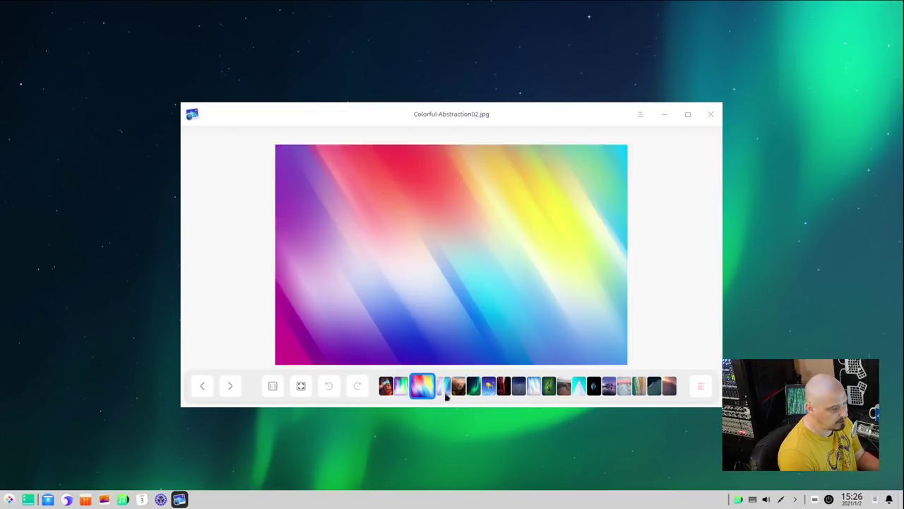
{"action": "left_click", "coordinate": [445, 391]}
{"action": "left_click", "coordinate": [458, 389]}
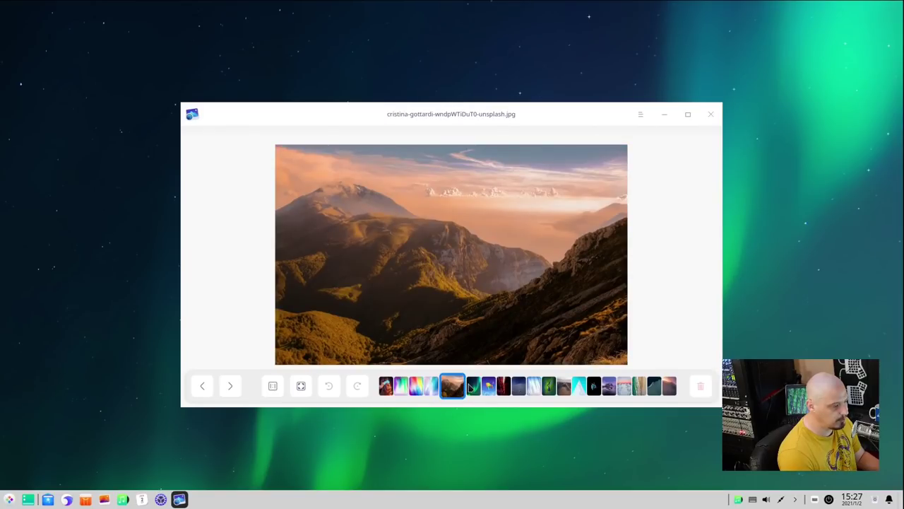
- Close the Image Viewer and launch Draw from the Graphics category
{"action": "key", "text": "alt+F4"}
{"action": "key", "text": "super"}
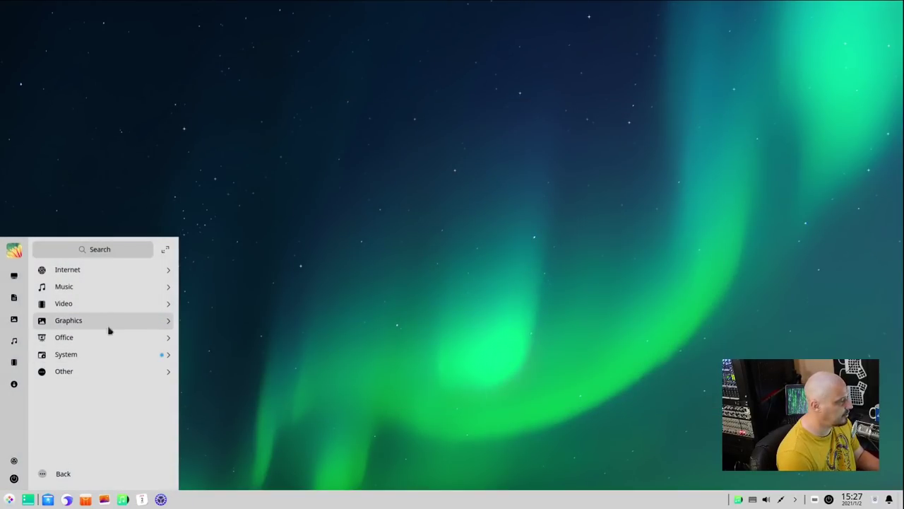
{"action": "left_click", "coordinate": [111, 322]}
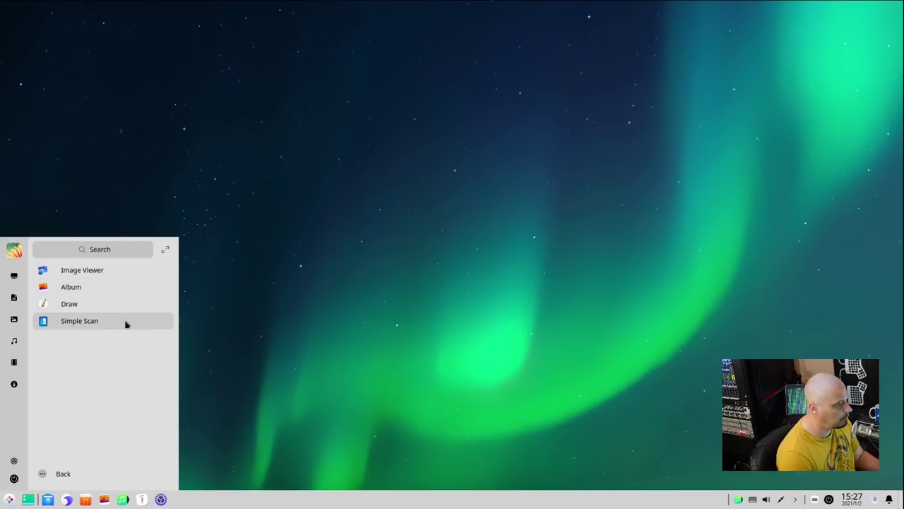
{"action": "left_click", "coordinate": [120, 306]}
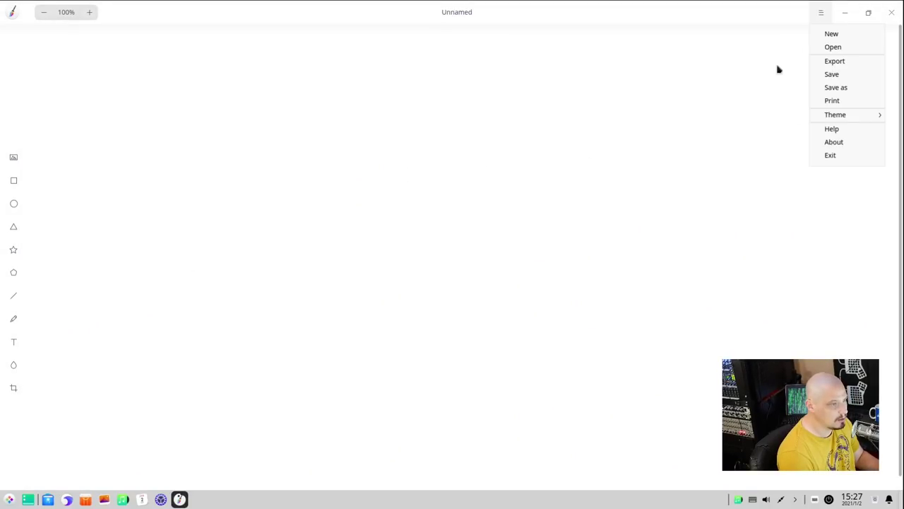
- Check Draw's version 5.8.0.83, try the image import and cancel it, then close Draw
{"action": "left_click", "coordinate": [834, 141]}
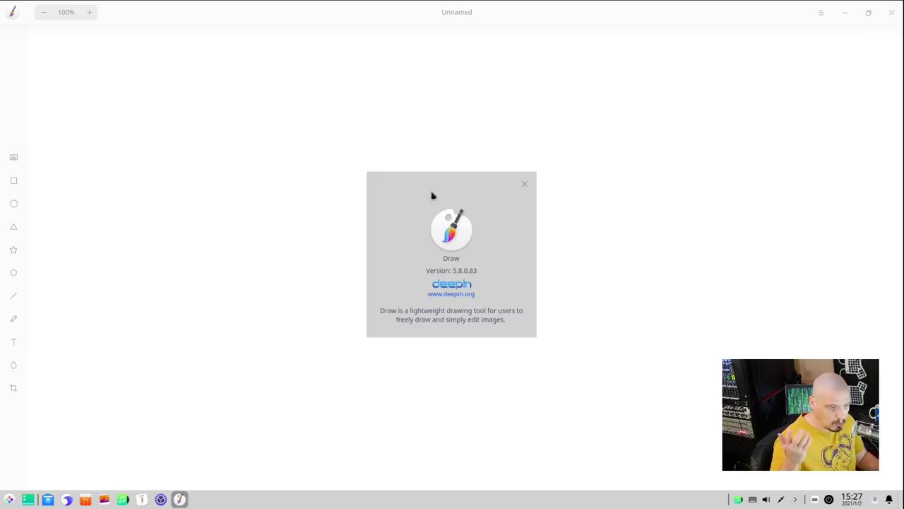
{"action": "left_click", "coordinate": [523, 184]}
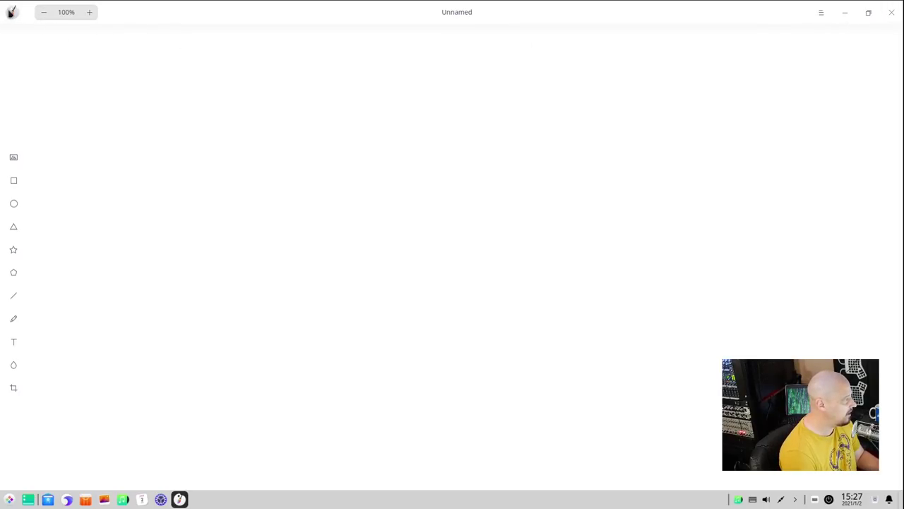
{"action": "left_click", "coordinate": [14, 157]}
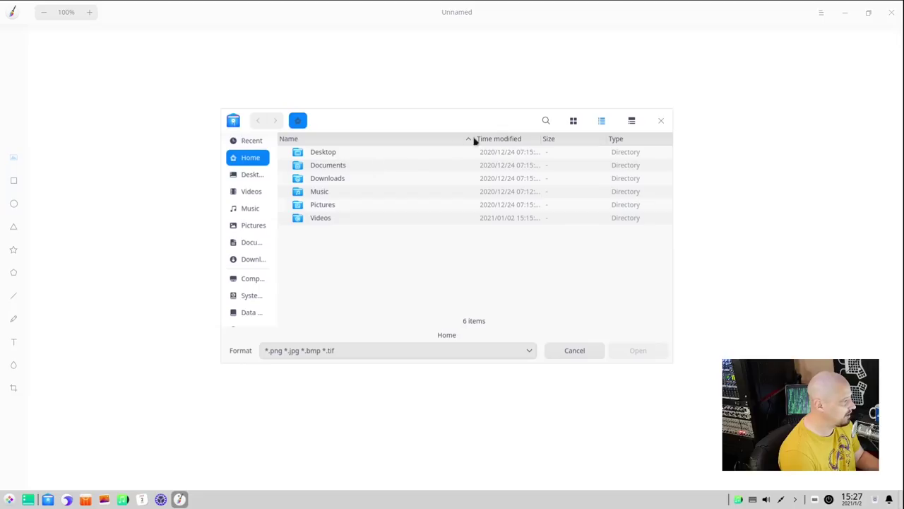
{"action": "left_click", "coordinate": [662, 121]}
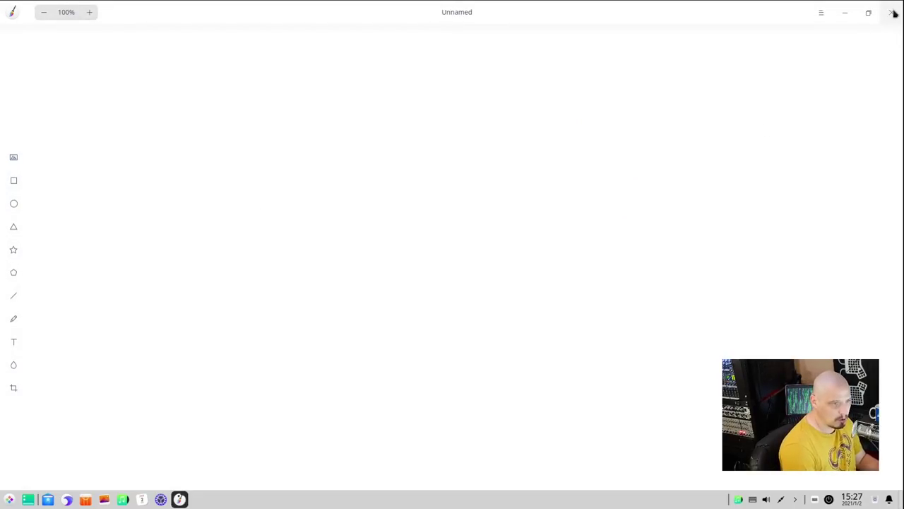
{"action": "left_click", "coordinate": [892, 13]}
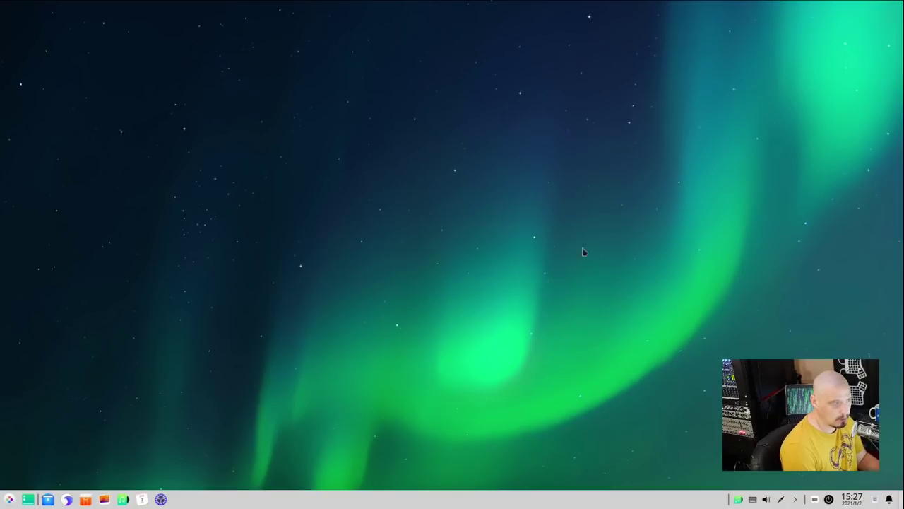
- Browse the launcher's Graphics and Office categories, then launch LibreOffice to its Start Center
{"action": "left_click", "coordinate": [10, 499]}
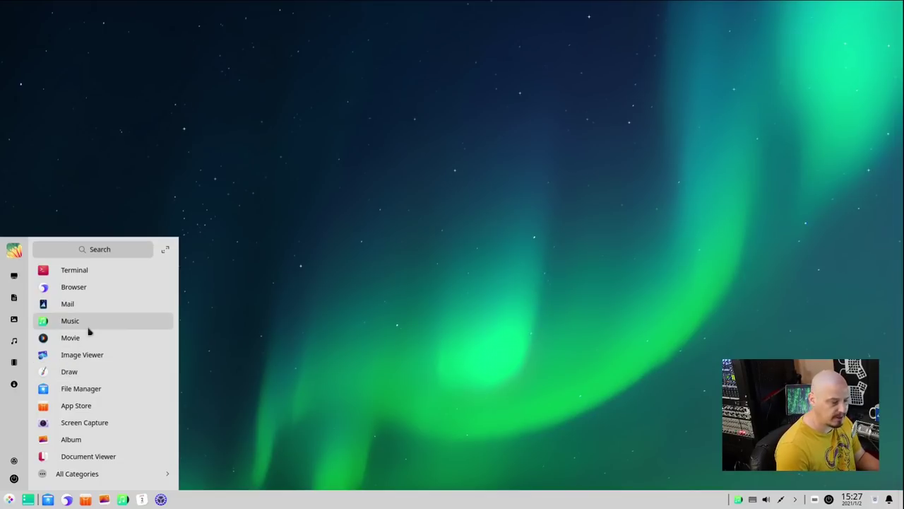
{"action": "left_click", "coordinate": [75, 474]}
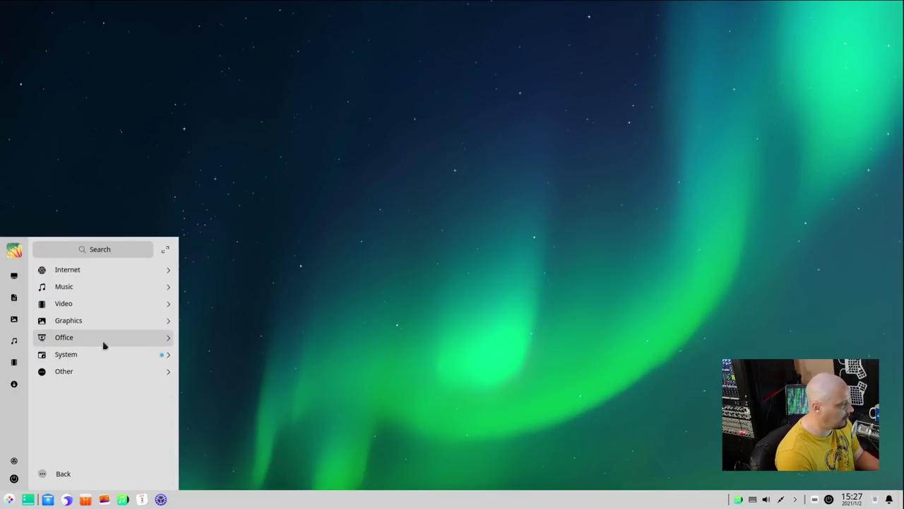
{"action": "left_click", "coordinate": [116, 322]}
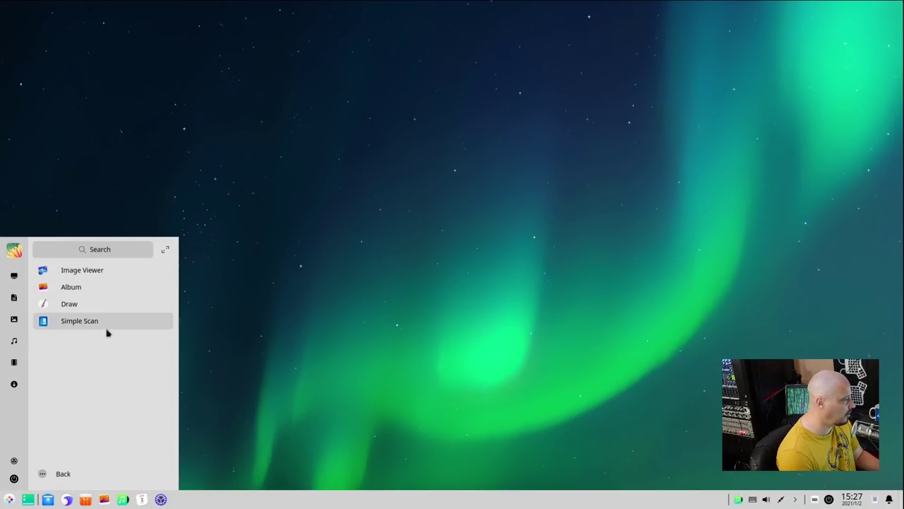
{"action": "left_click", "coordinate": [69, 474]}
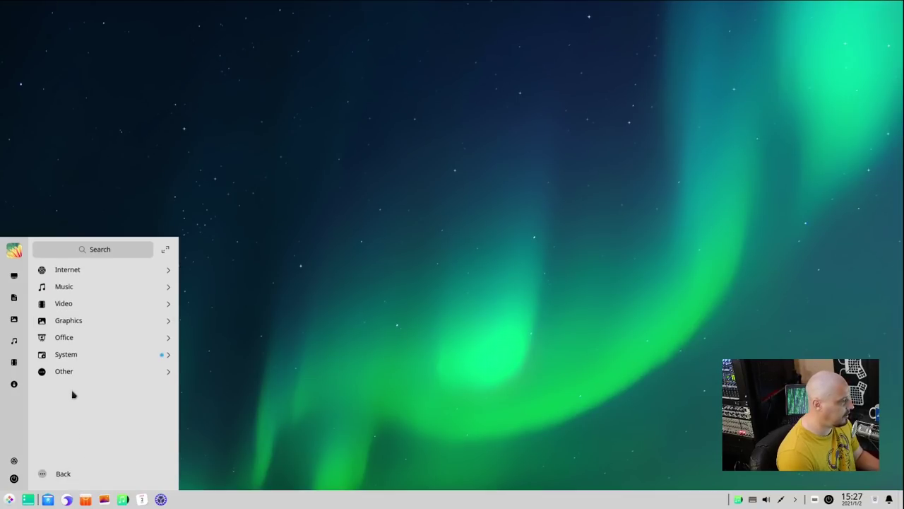
{"action": "left_click", "coordinate": [93, 339]}
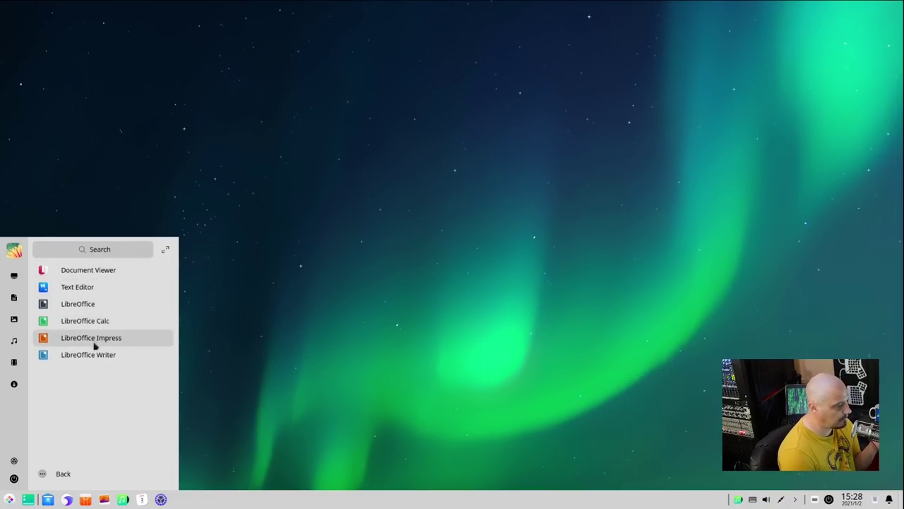
{"action": "left_click", "coordinate": [87, 304]}
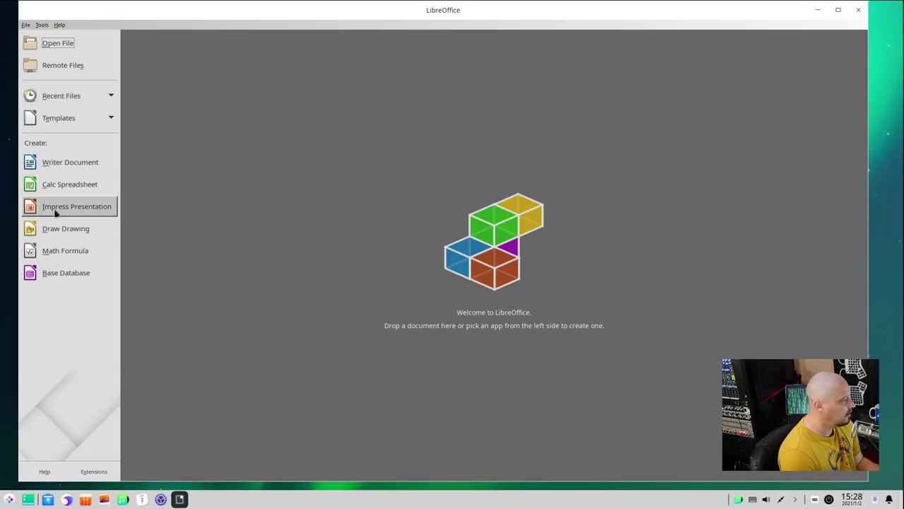
- Create a blank Draw drawing, check the About version 6.1.5.2, then close Draw
{"action": "left_click", "coordinate": [63, 229]}
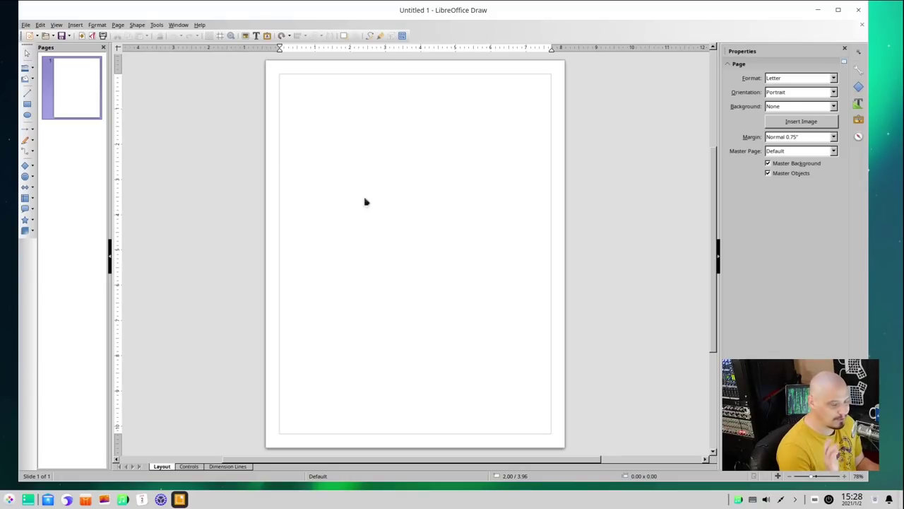
{"action": "left_click", "coordinate": [200, 25]}
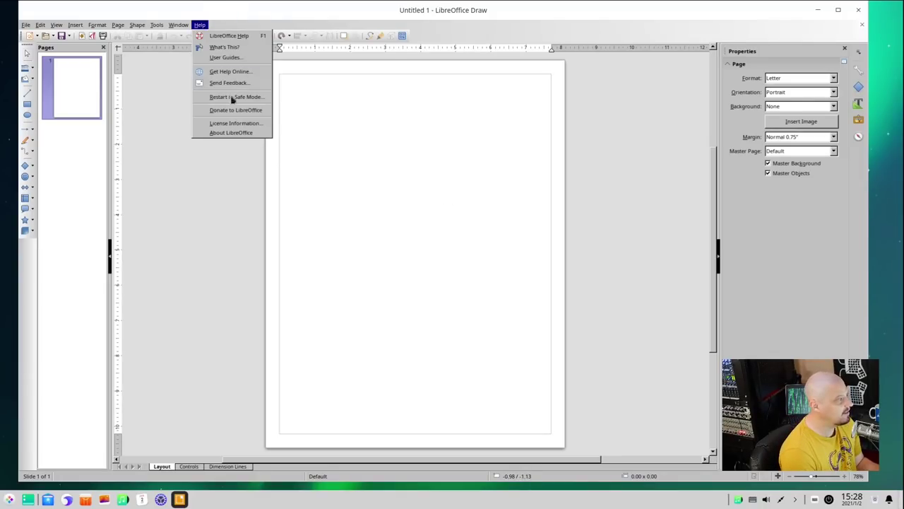
{"action": "left_click", "coordinate": [223, 138]}
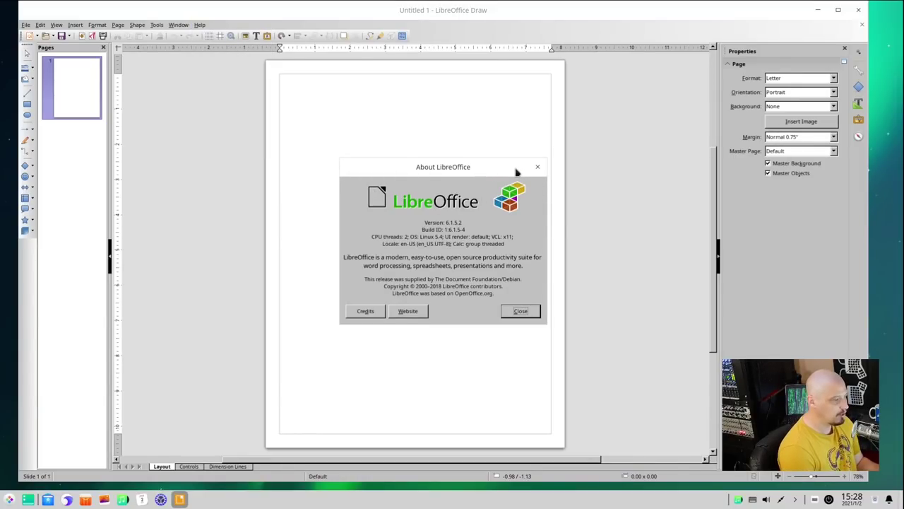
{"action": "left_click", "coordinate": [538, 169]}
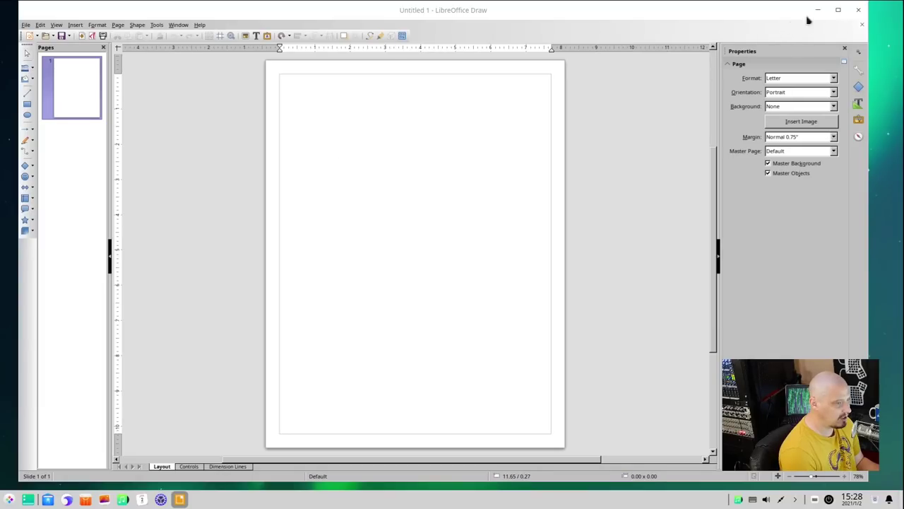
{"action": "left_click", "coordinate": [861, 10]}
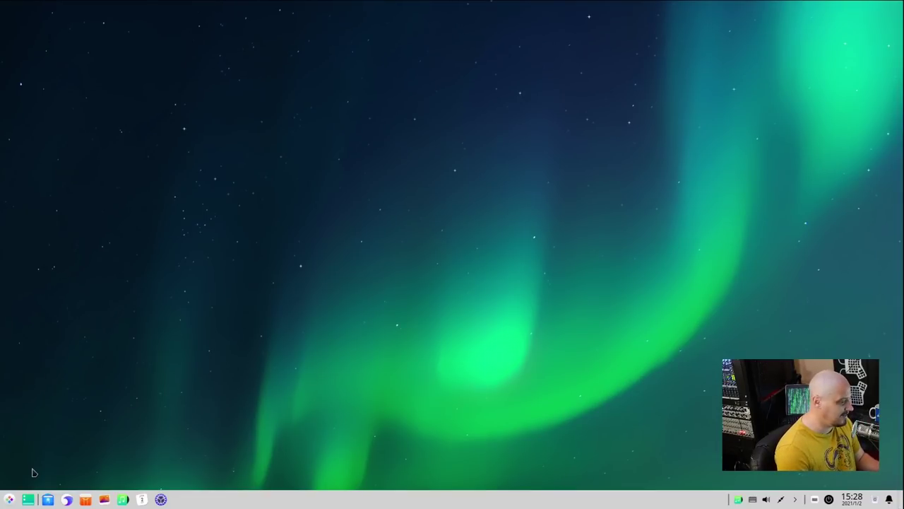
- Launch File Manager from the System category and move its window up and left
{"action": "left_click", "coordinate": [9, 499]}
{"action": "left_click", "coordinate": [50, 472]}
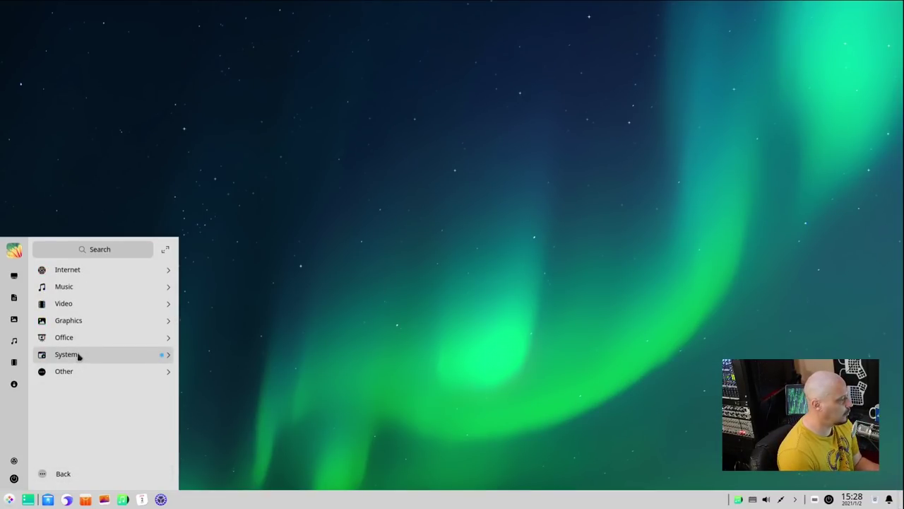
{"action": "left_click", "coordinate": [79, 356]}
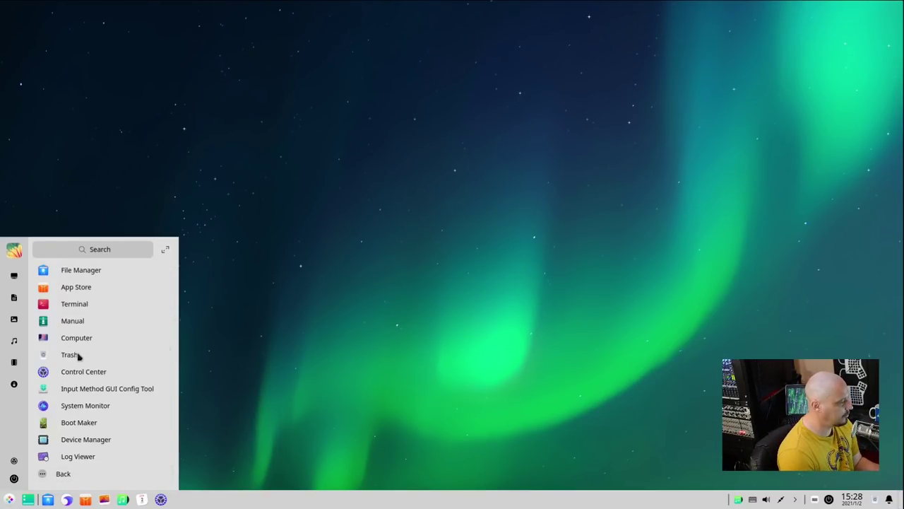
{"action": "left_click", "coordinate": [120, 275]}
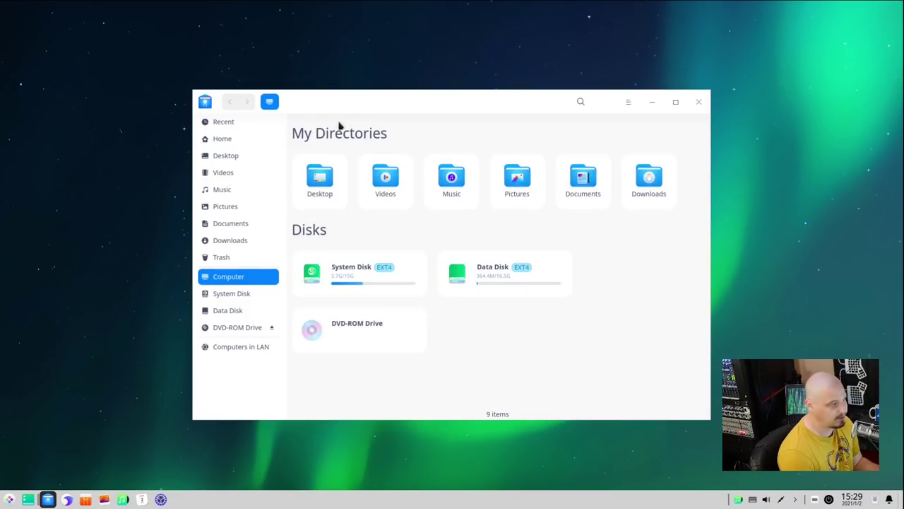
{"action": "left_click_drag", "start_coordinate": [404, 94], "coordinate": [384, 56]}
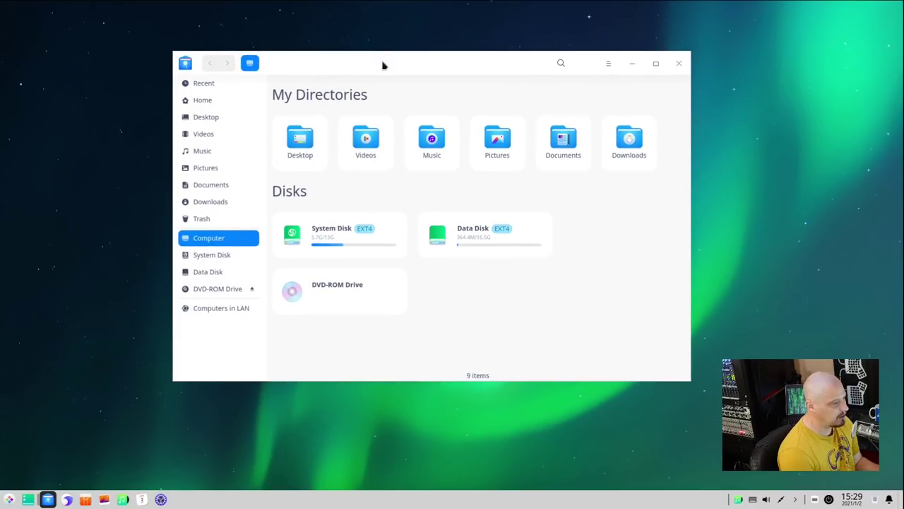
- Check the File Manager's version 5.2.0.85 in its About box
{"action": "left_click", "coordinate": [606, 64]}
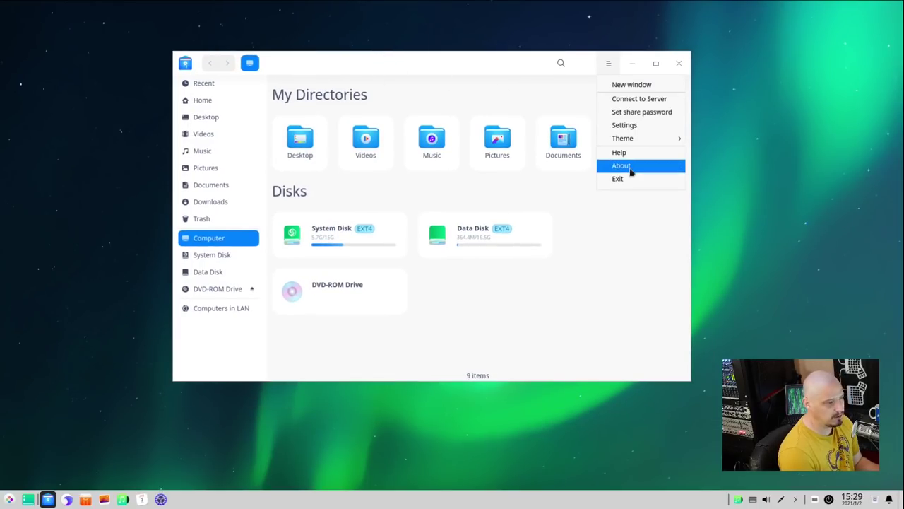
{"action": "left_click", "coordinate": [628, 165]}
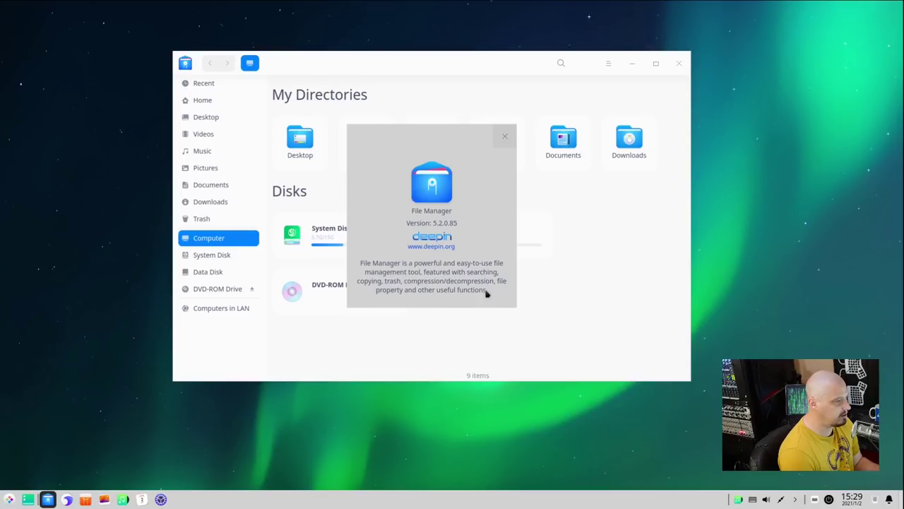
{"action": "left_click", "coordinate": [505, 136]}
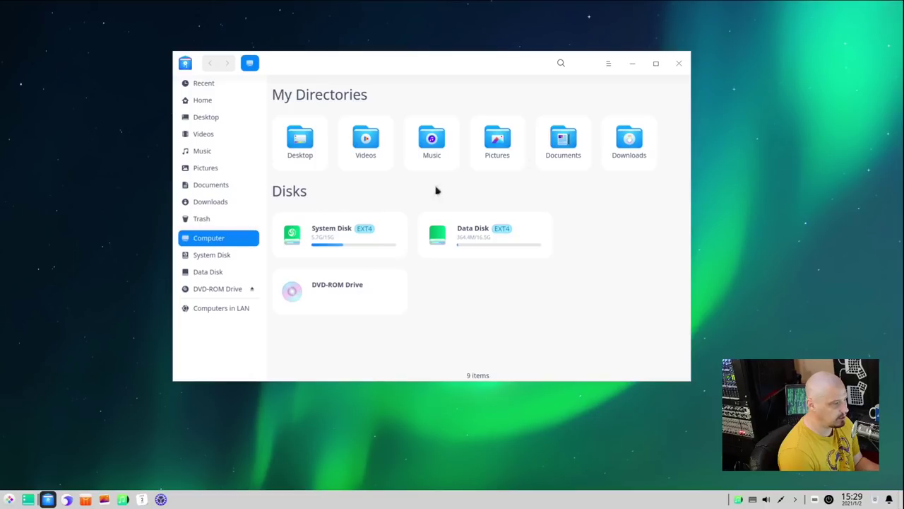
- Visit Documents, return Home, and switch the Home folder to List display from the background menu
{"action": "double_click", "coordinate": [549, 151]}
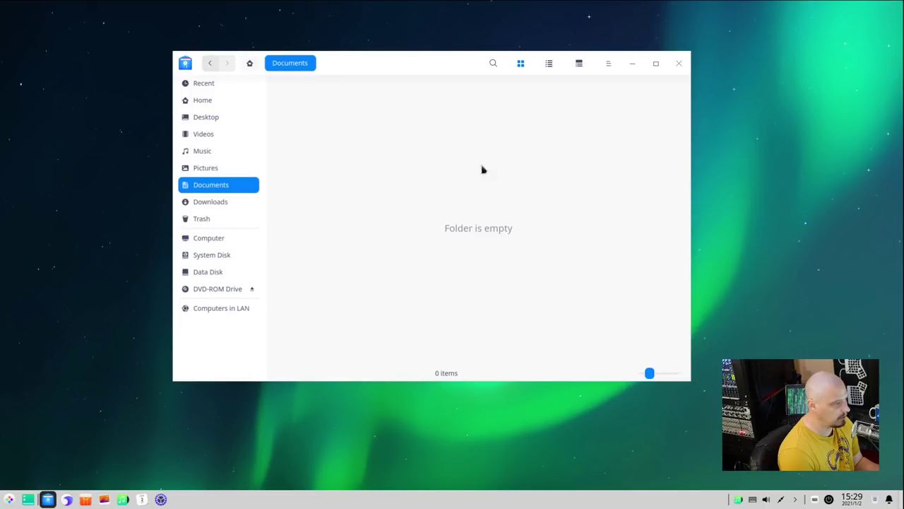
{"action": "left_click", "coordinate": [251, 64]}
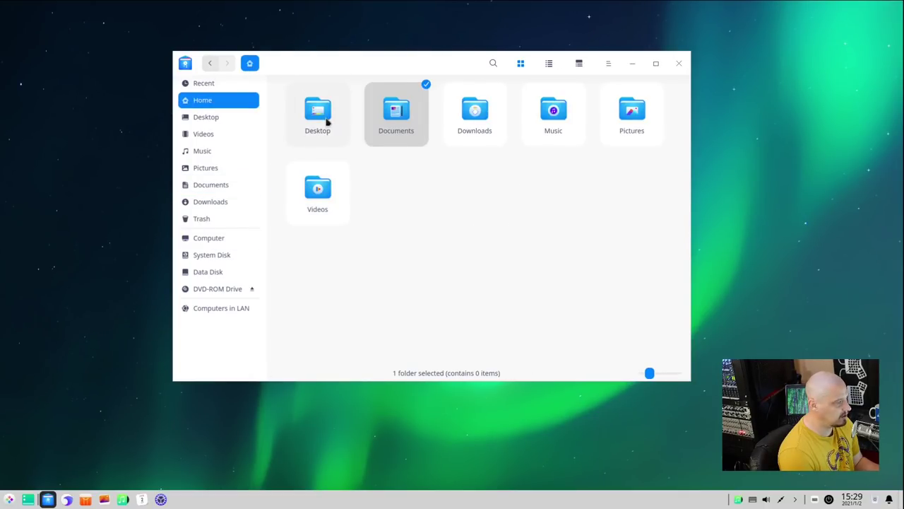
{"action": "right_click", "coordinate": [427, 194]}
{"action": "mouse_move", "coordinate": [529, 236]}
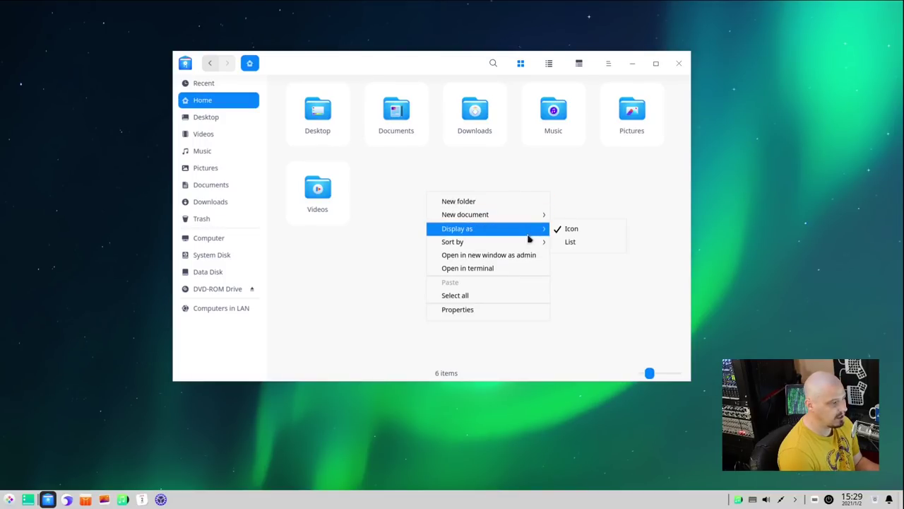
{"action": "left_click", "coordinate": [599, 253]}
{"action": "right_click", "coordinate": [485, 233]}
{"action": "mouse_move", "coordinate": [523, 266]}
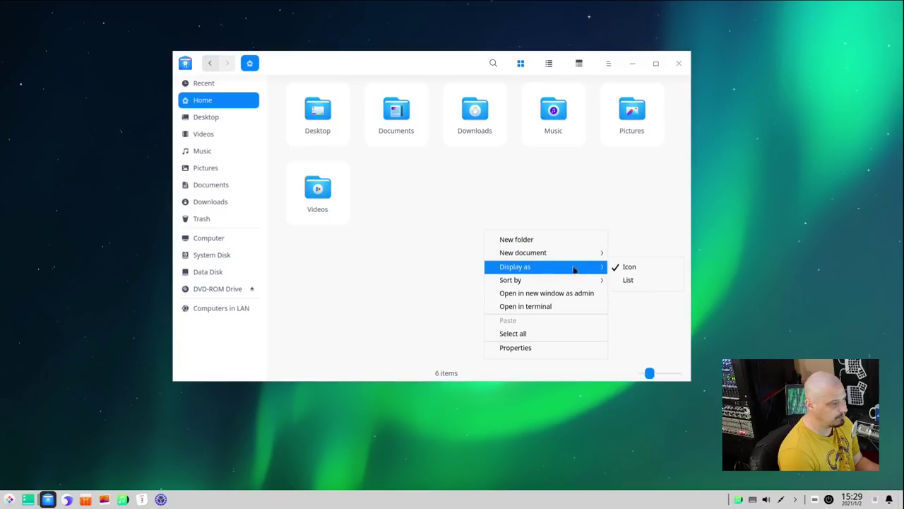
{"action": "left_click", "coordinate": [632, 280]}
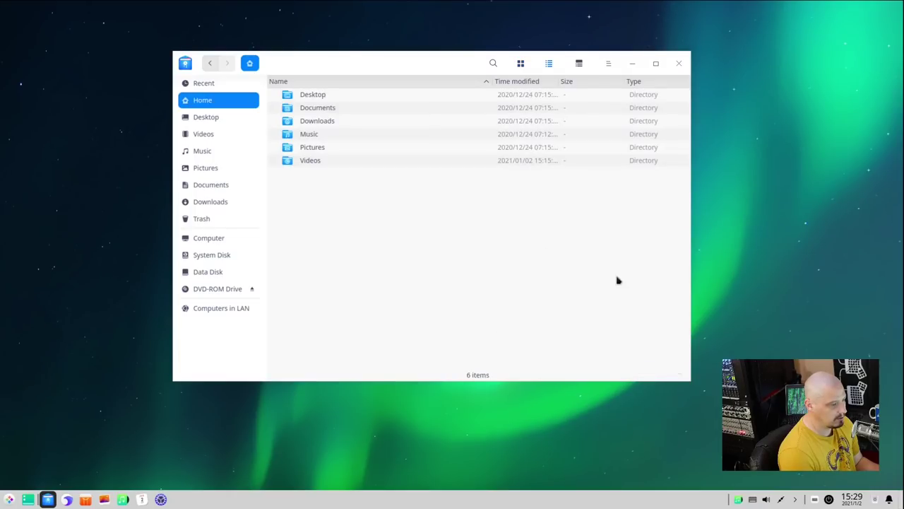
{"action": "right_click", "coordinate": [310, 195]}
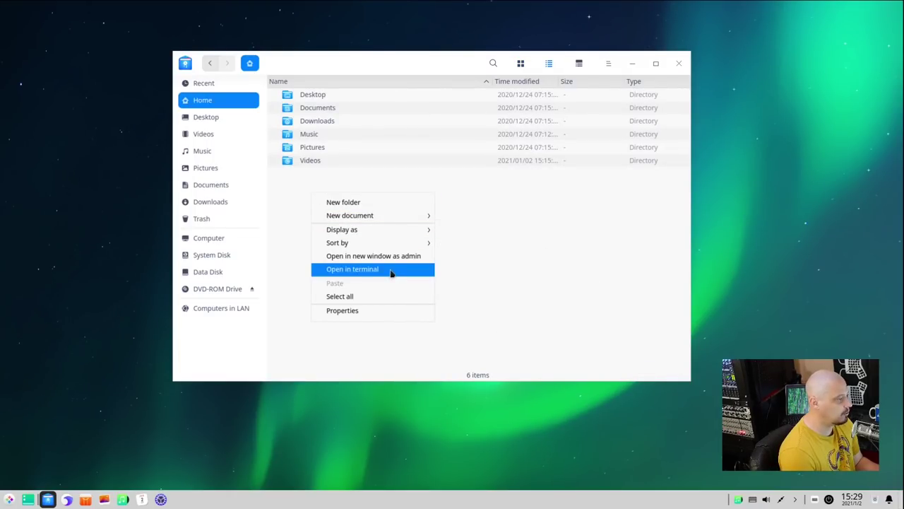
{"action": "mouse_move", "coordinate": [404, 222]}
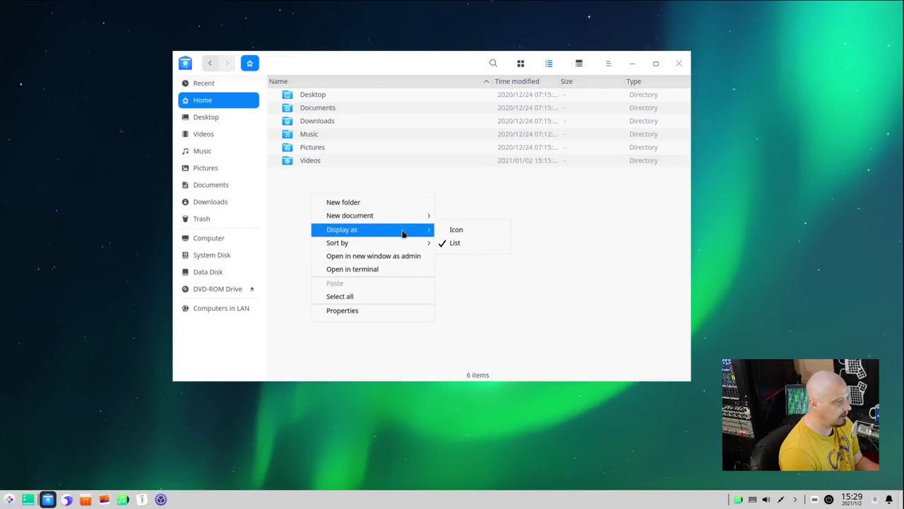
{"action": "left_click", "coordinate": [464, 182]}
- Turn on Show hidden files in File Manager settings so .cache, .config and .bashrc appear
{"action": "left_click", "coordinate": [608, 63]}
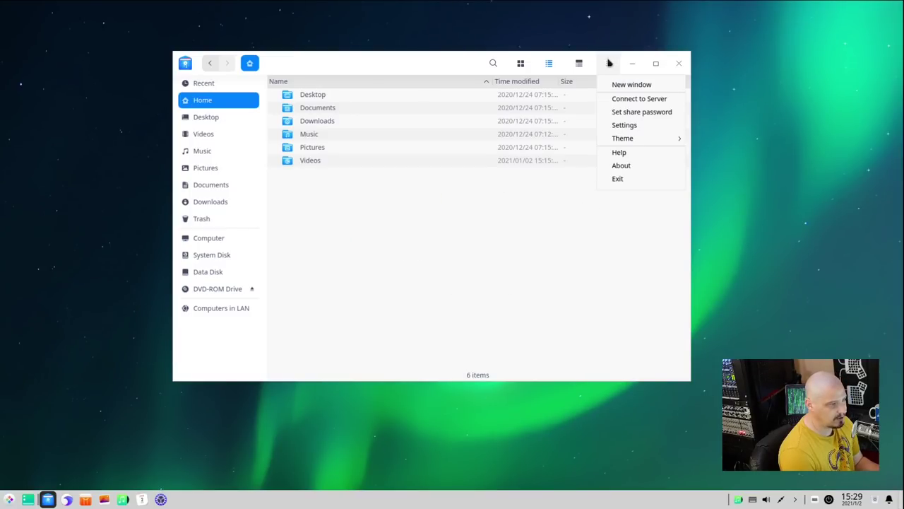
{"action": "mouse_move", "coordinate": [634, 141]}
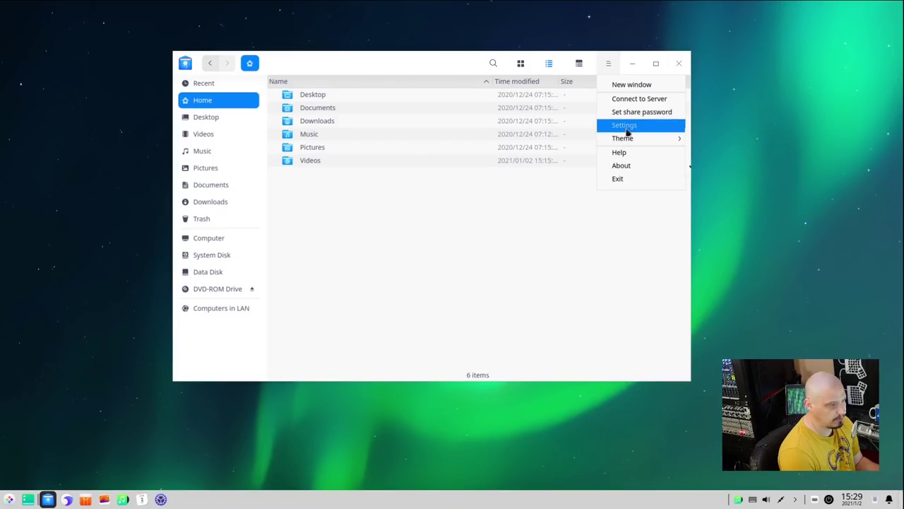
{"action": "left_click", "coordinate": [627, 127]}
{"action": "left_click", "coordinate": [315, 186]}
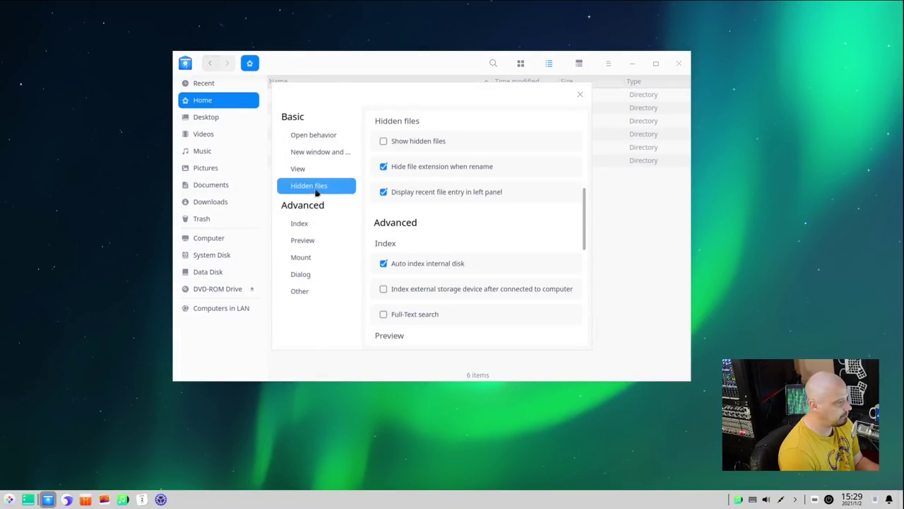
{"action": "left_click", "coordinate": [383, 141]}
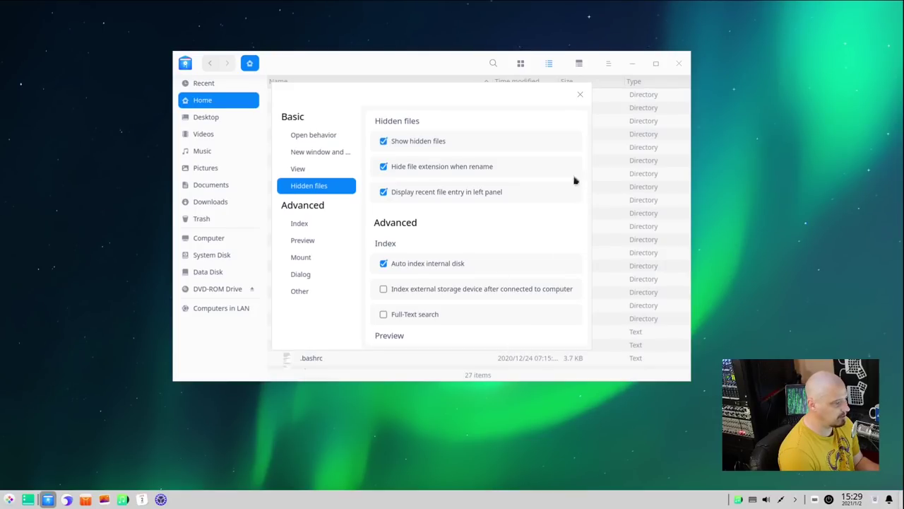
{"action": "left_click", "coordinate": [580, 96]}
{"action": "scroll", "coordinate": [446, 310], "scroll_direction": "down", "scroll_amount": 3}
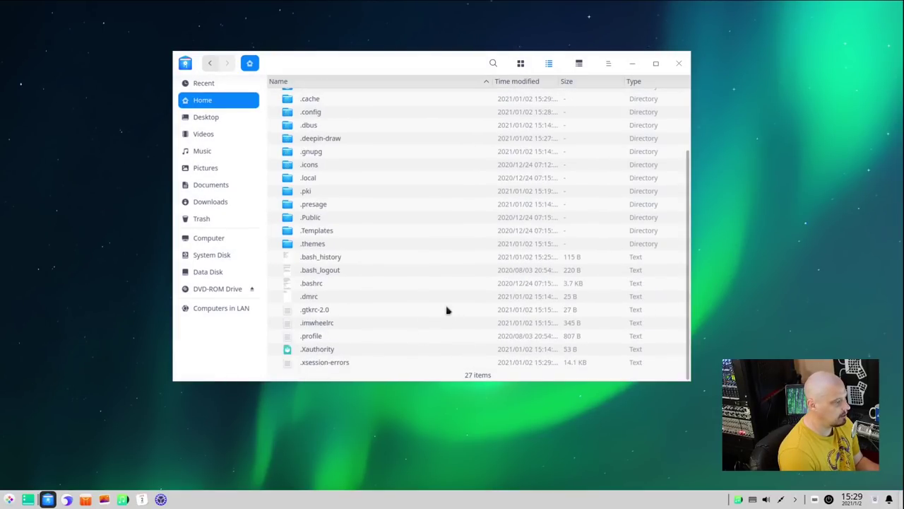
{"action": "scroll", "coordinate": [446, 310], "scroll_direction": "up", "scroll_amount": 3}
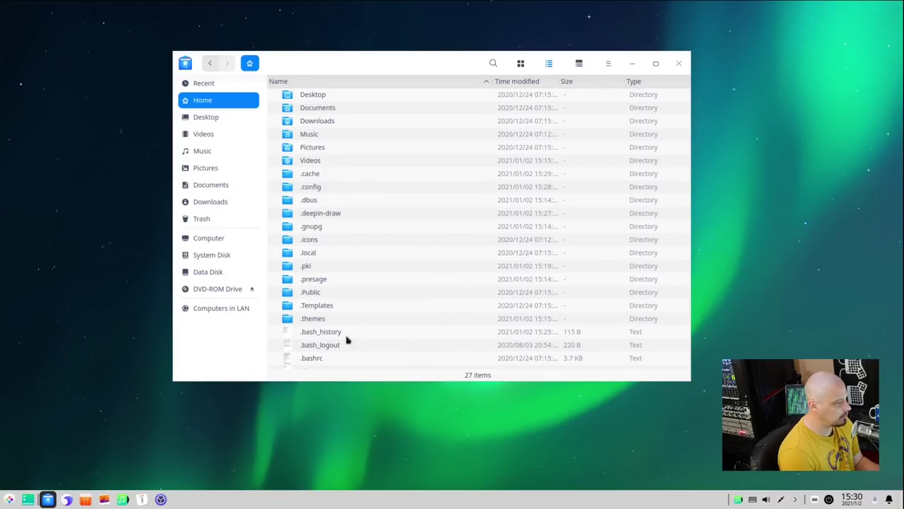
- Close File Manager, open a new terminal, enlarge its font and maximize the window
{"action": "left_click", "coordinate": [679, 64]}
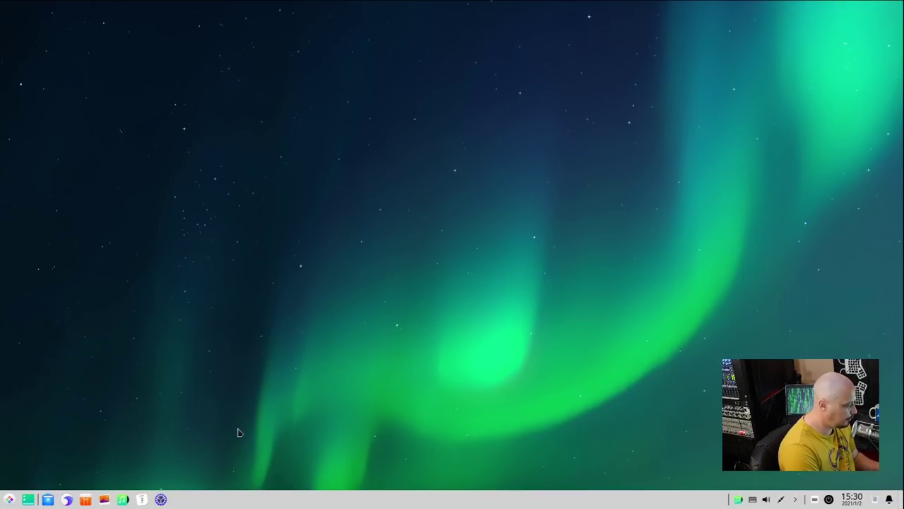
{"action": "key", "text": "ctrl+alt+t"}
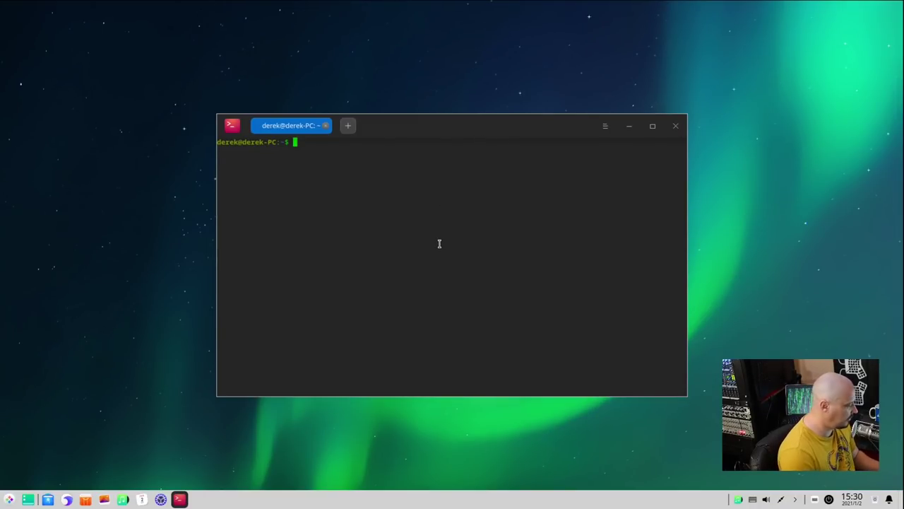
{"action": "type", "text": "s"}
{"action": "key", "text": "BackSpace"}
{"action": "key", "text": "BackSpace"}
{"action": "key", "text": "ctrl+equal"}
{"action": "key", "text": "ctrl+equal"}
{"action": "key", "text": "ctrl+equal"}
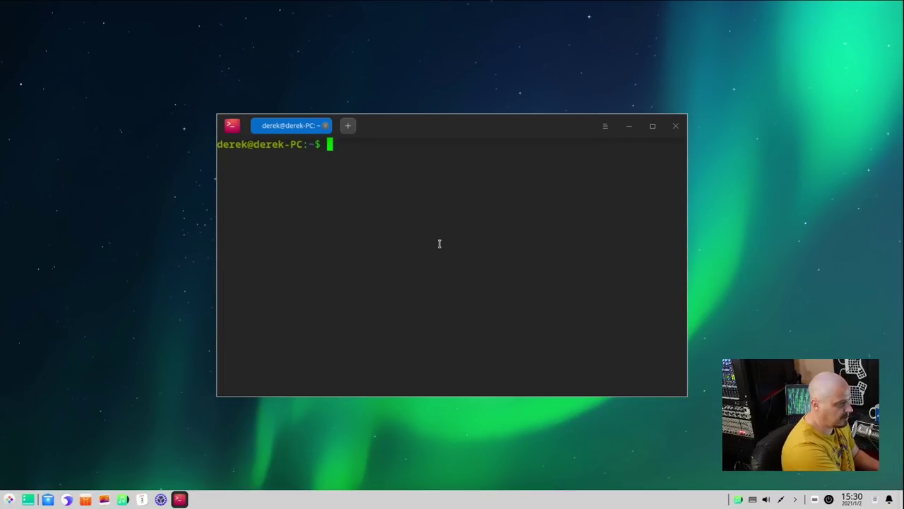
{"action": "double_click", "coordinate": [469, 127]}
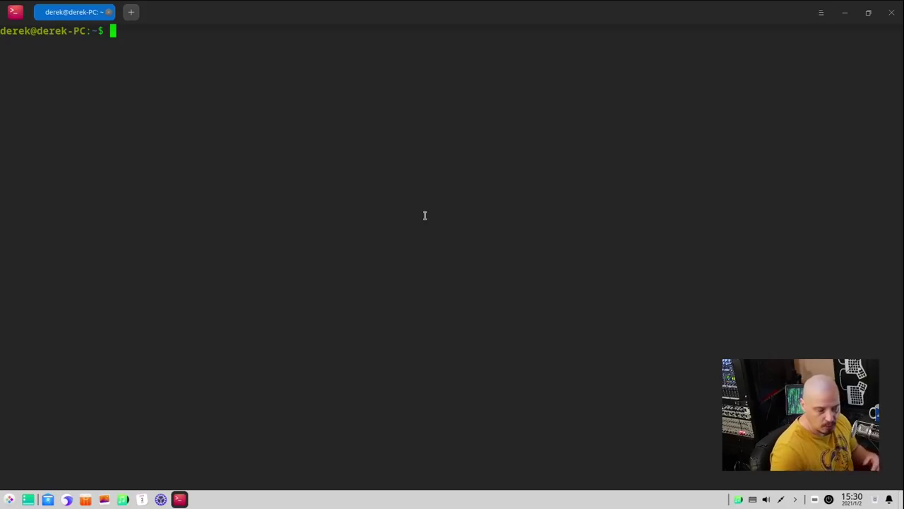
- Run htop to review the 88 running tasks, CPU and memory, then quit to the prompt
{"action": "type", "text": "htop"}
{"action": "key", "text": "Return"}
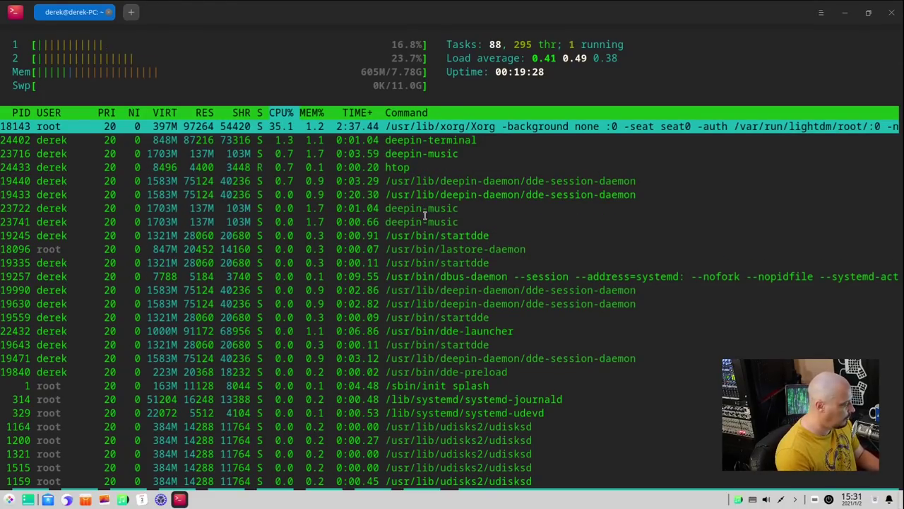
{"action": "key", "text": "q"}
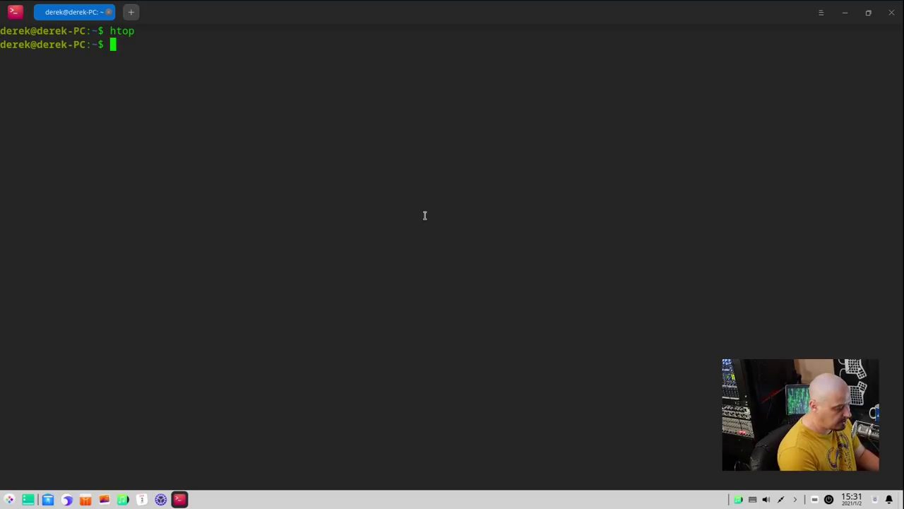
- Run uname -r to show kernel 5.4.70-amd64-desktop, then type sudo apt list --installed
{"action": "type", "text": "uname -r"}
{"action": "key", "text": "Return"}
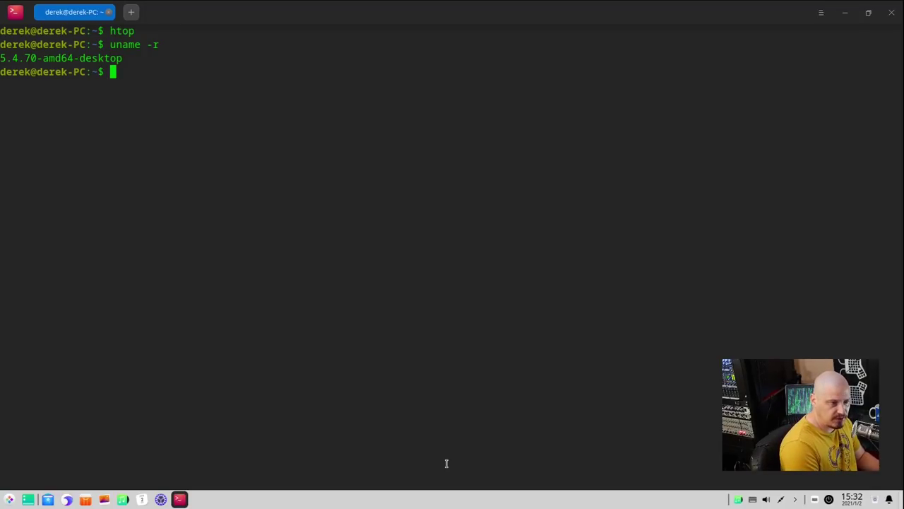
{"action": "type", "text": "sudo apt list --installed"}
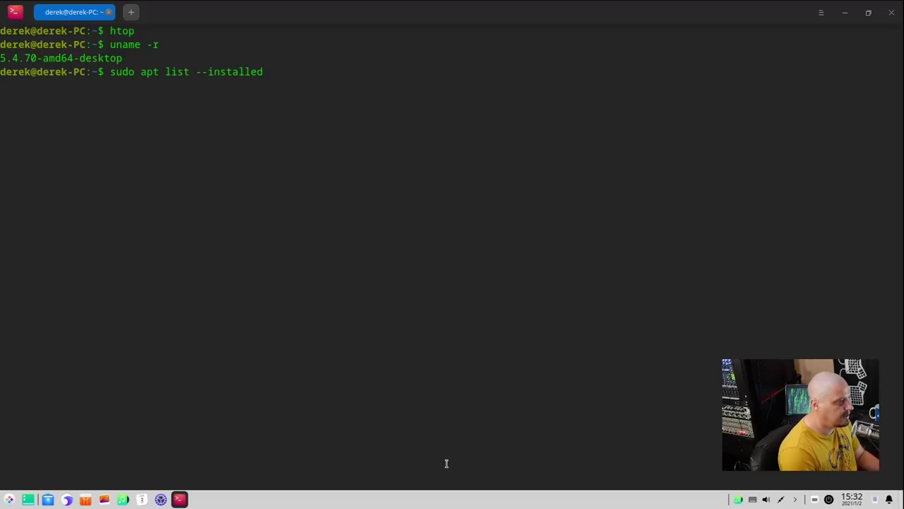
- List installed packages with sudo, rerun piped to wc -l to count 1686, then close the terminal
{"action": "key", "text": "Return"}
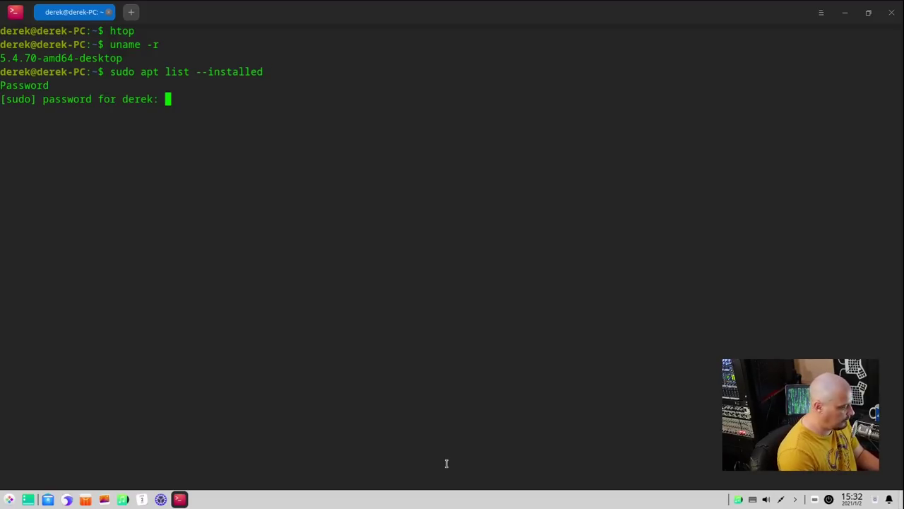
{"action": "key", "text": "Return"}
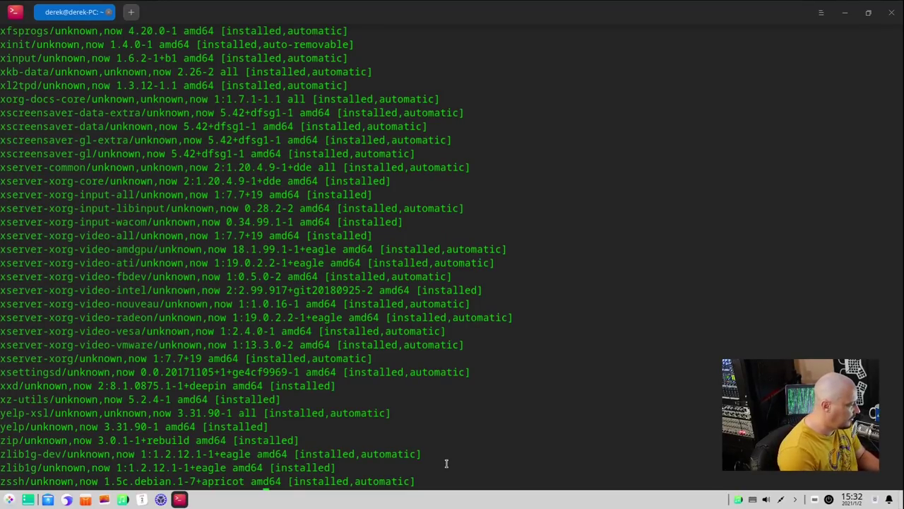
{"action": "key", "text": "ctrl+l"}
{"action": "key", "text": "Up"}
{"action": "type", "text": "| "}
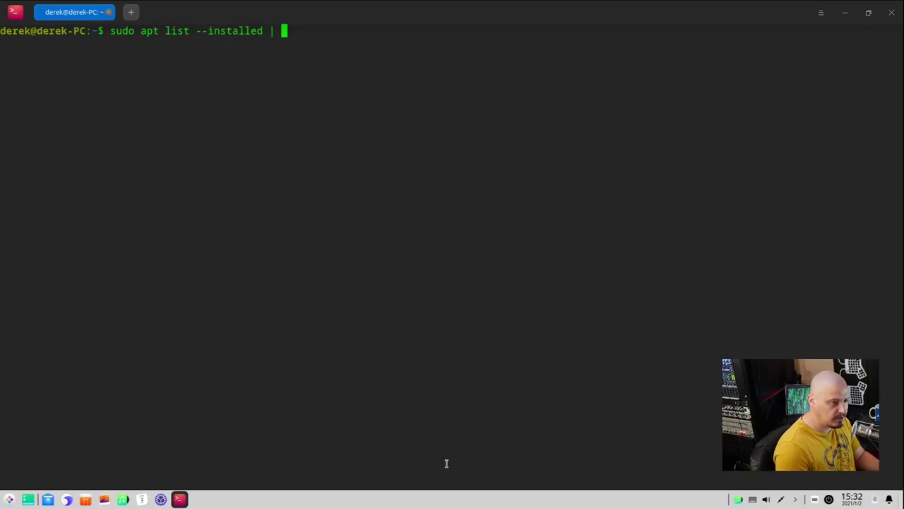
{"action": "type", "text": "wc"}
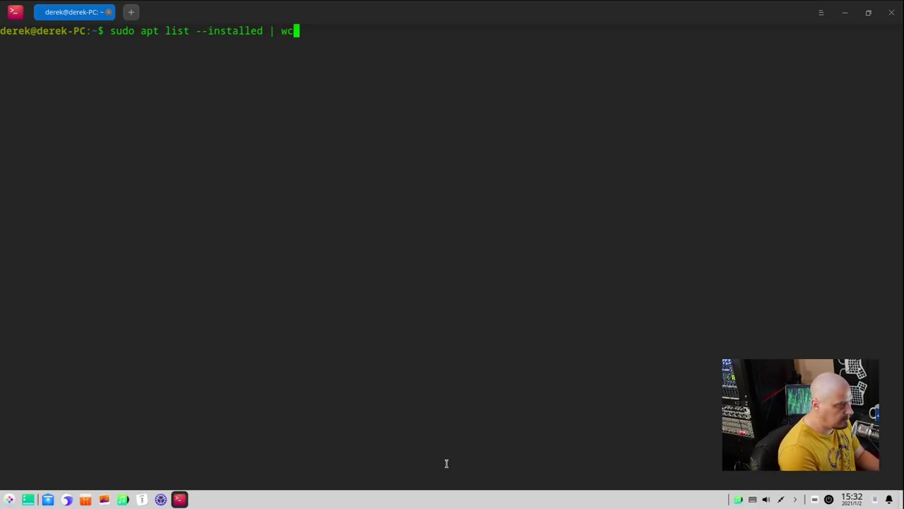
{"action": "type", "text": " -l"}
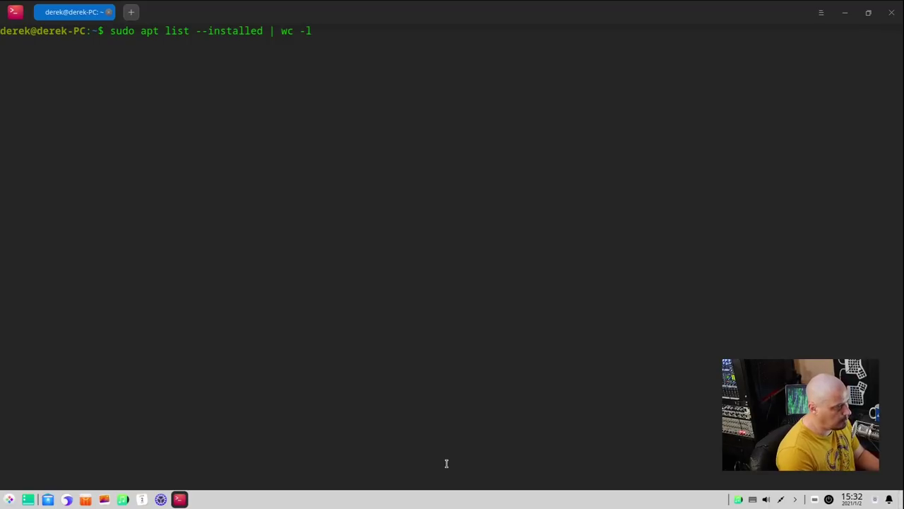
{"action": "key", "text": "Return"}
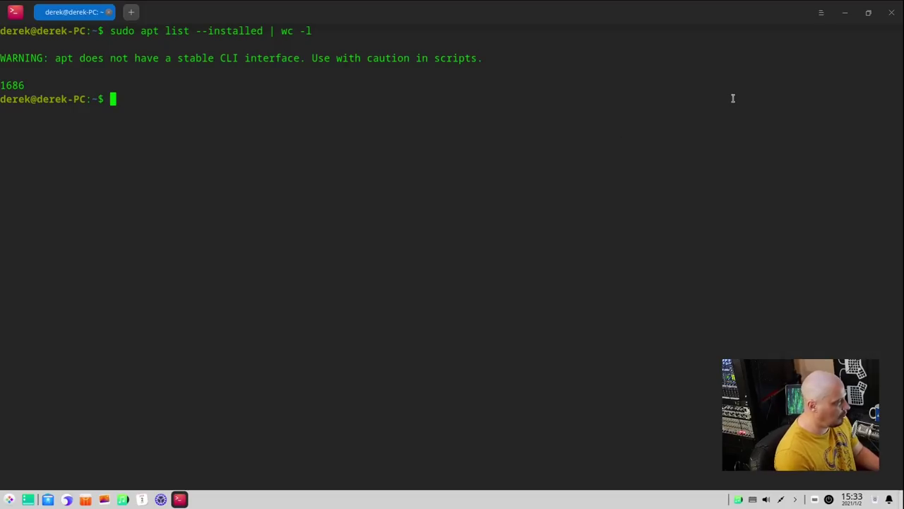
{"action": "left_click", "coordinate": [890, 16]}
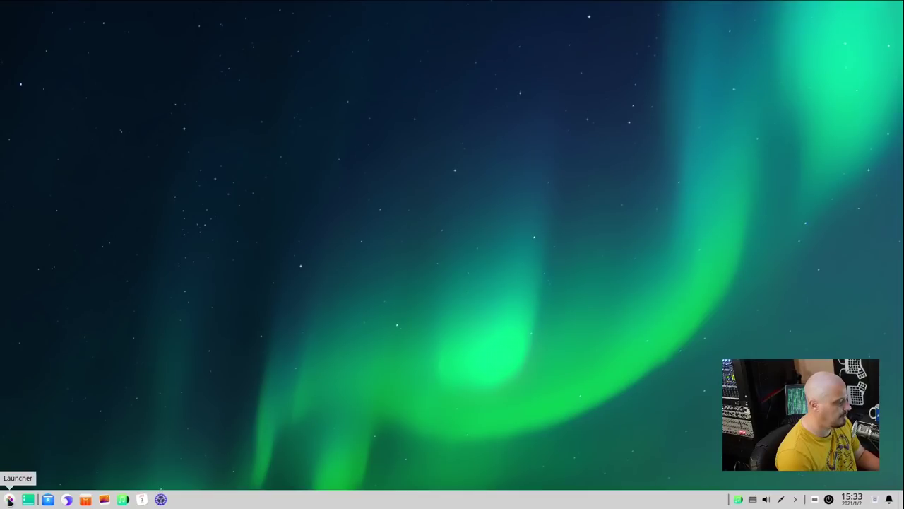
- In Wallpaper and Screensaver, preview the purple sunset, mountain lake, beach, betta fish and hummingbird wallpapers
{"action": "right_click", "coordinate": [284, 125]}
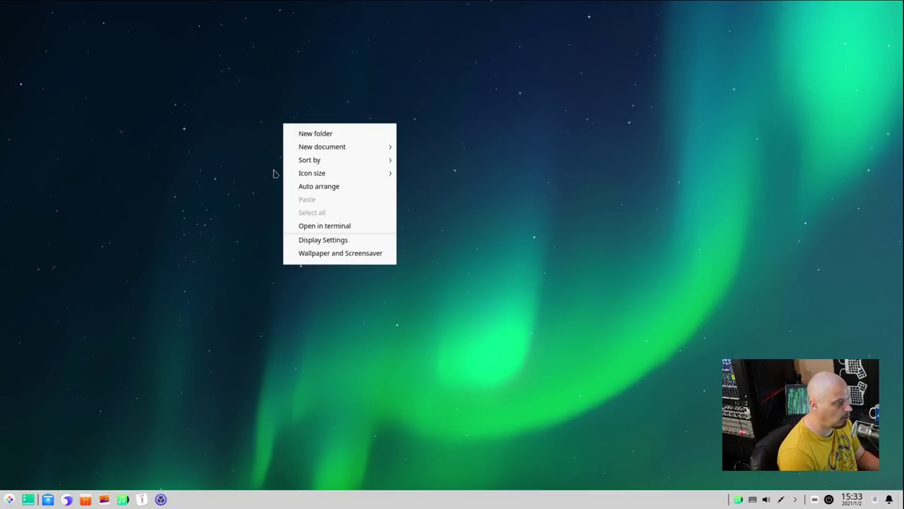
{"action": "left_click", "coordinate": [372, 259]}
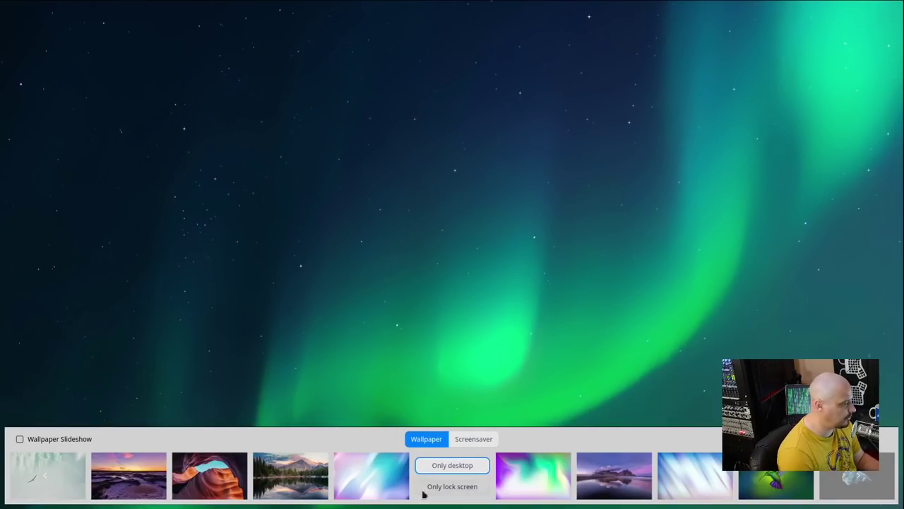
{"action": "left_click", "coordinate": [138, 486]}
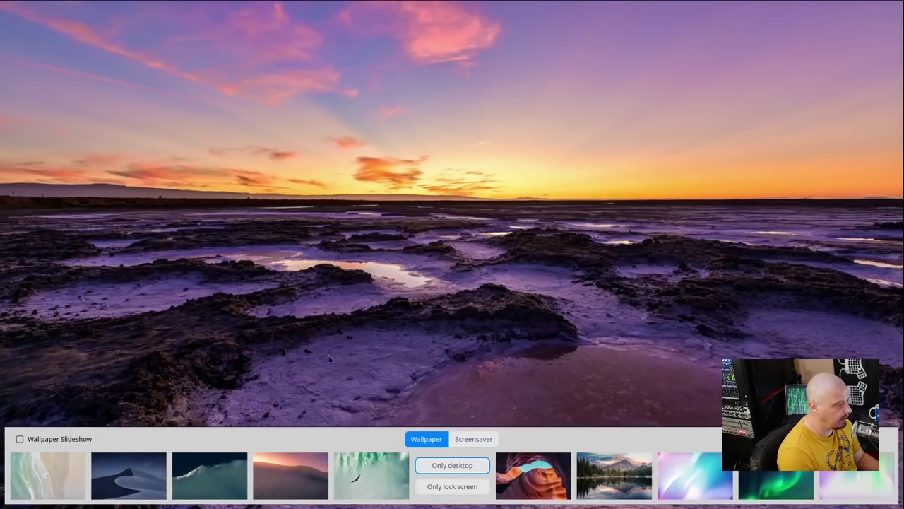
{"action": "left_click", "coordinate": [608, 474]}
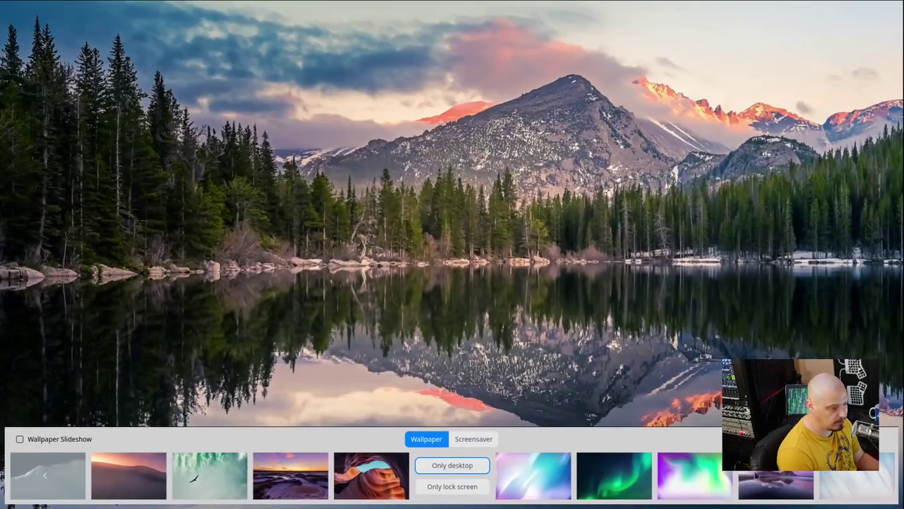
{"action": "left_click", "coordinate": [781, 476]}
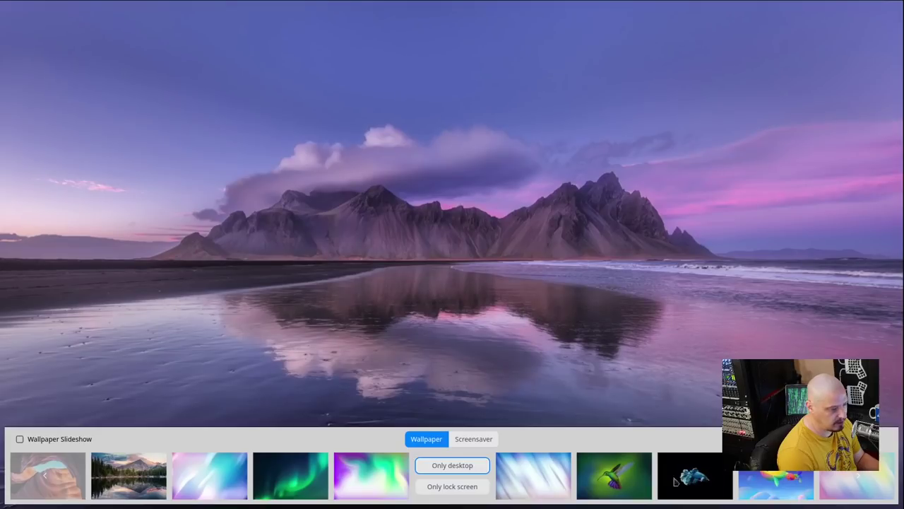
{"action": "left_click", "coordinate": [685, 480]}
{"action": "left_click", "coordinate": [354, 484]}
- Preview the whale, misty forest, golden valley and dunes images, then settle on the mountain lake
{"action": "left_click", "coordinate": [597, 480]}
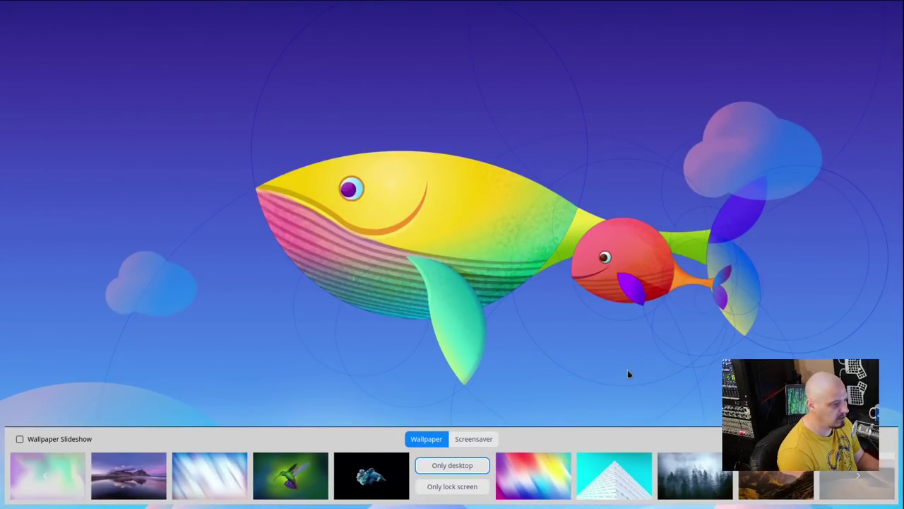
{"action": "left_click", "coordinate": [710, 488]}
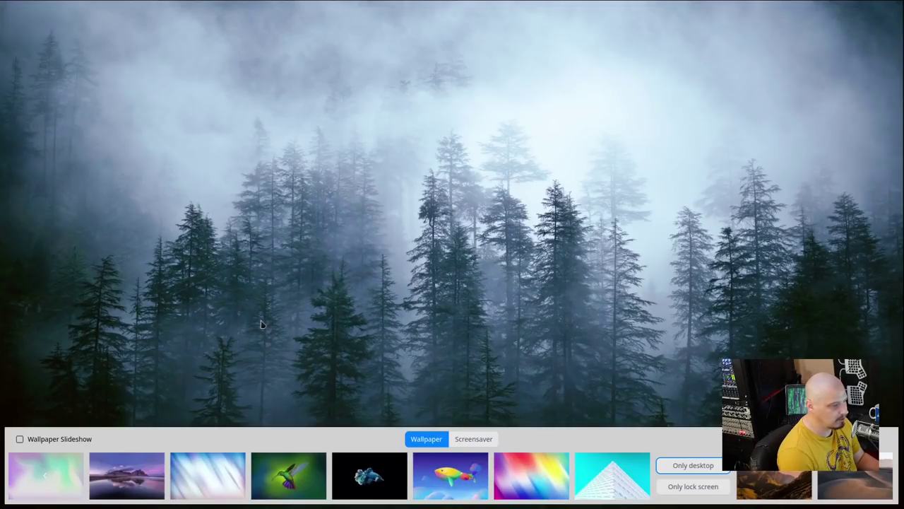
{"action": "left_click", "coordinate": [786, 493]}
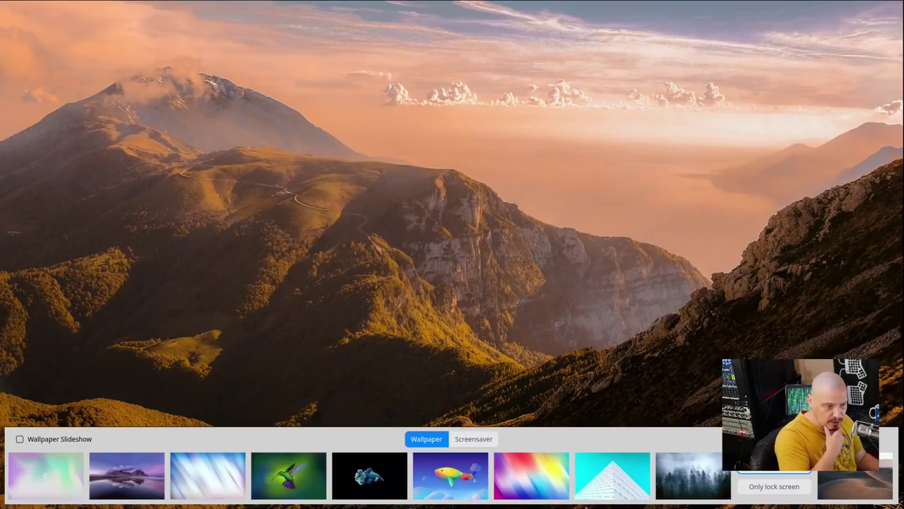
{"action": "left_click", "coordinate": [838, 493]}
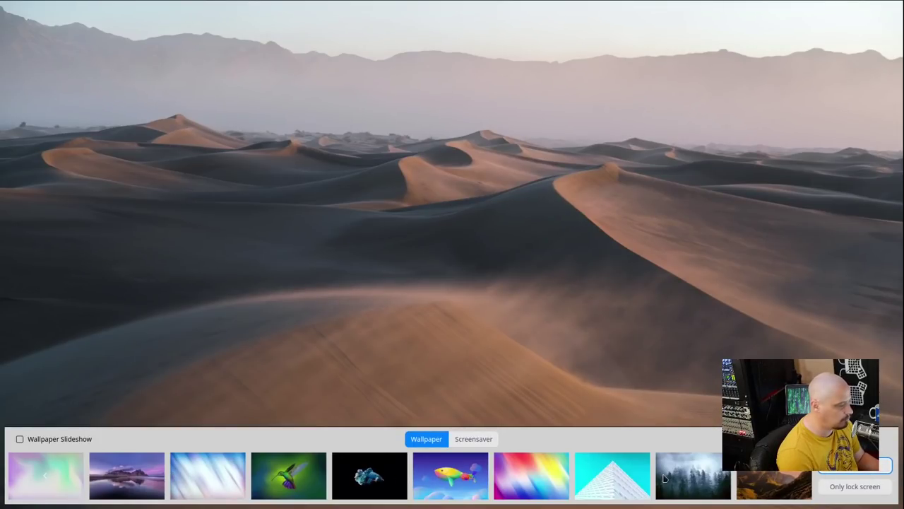
{"action": "left_click", "coordinate": [129, 472]}
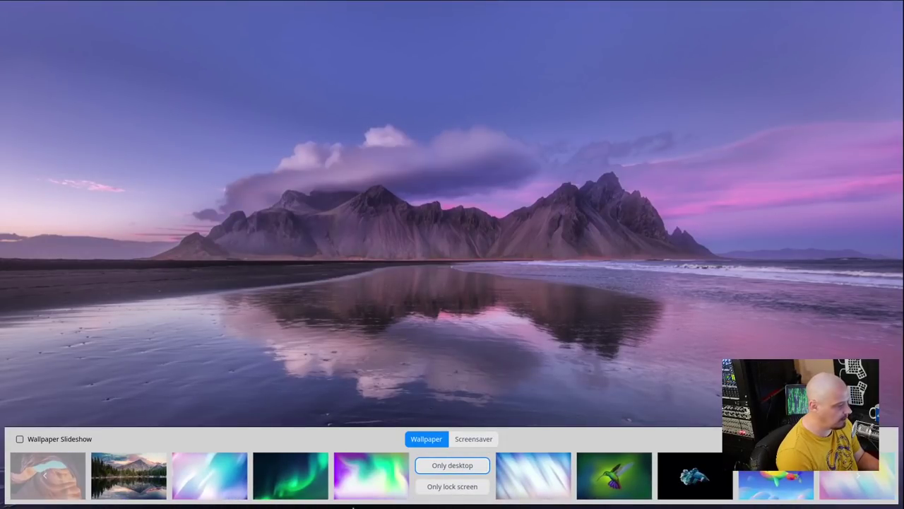
{"action": "left_click", "coordinate": [131, 478]}
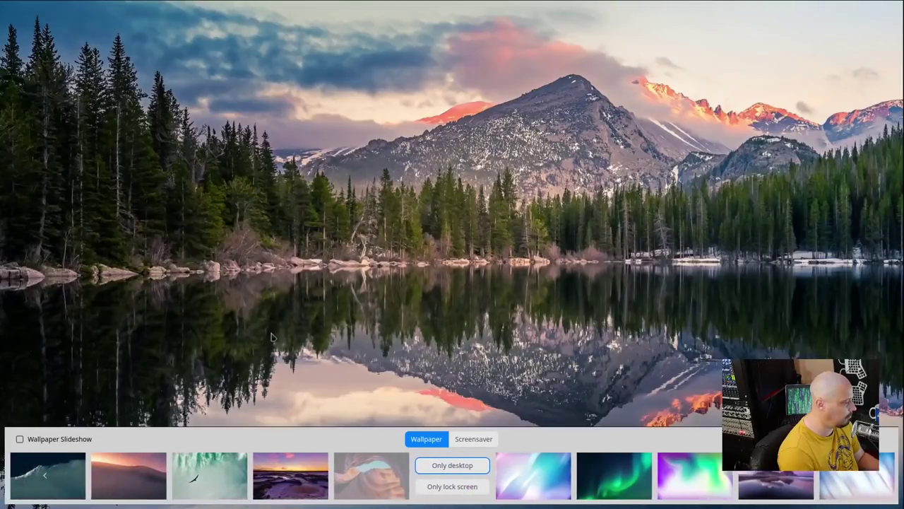
{"action": "left_click", "coordinate": [499, 284]}
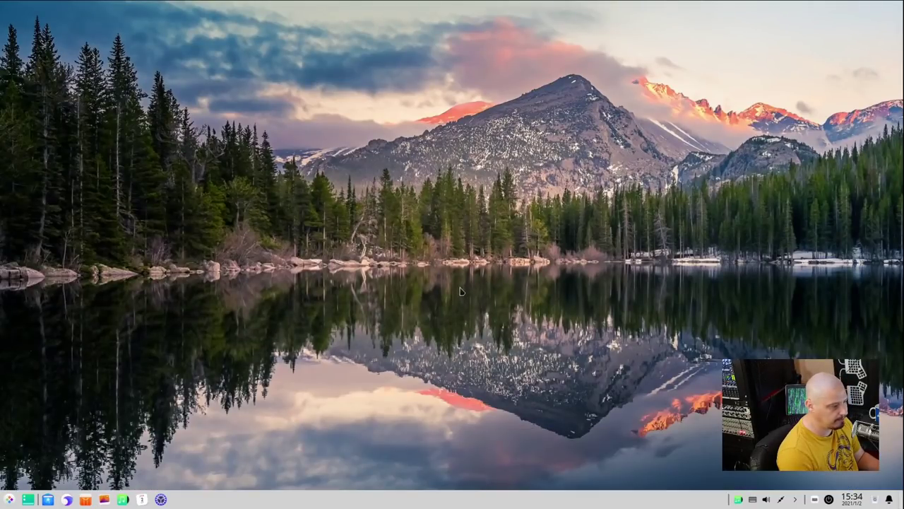
- Open Display Settings from the desktop menu, showing 1920x1080 as the current resolution
{"action": "right_click", "coordinate": [296, 145]}
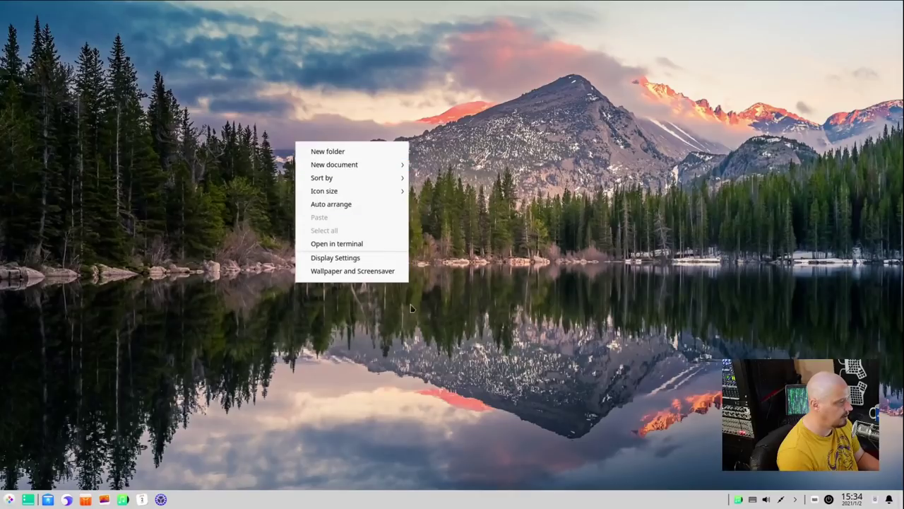
{"action": "left_click", "coordinate": [357, 259]}
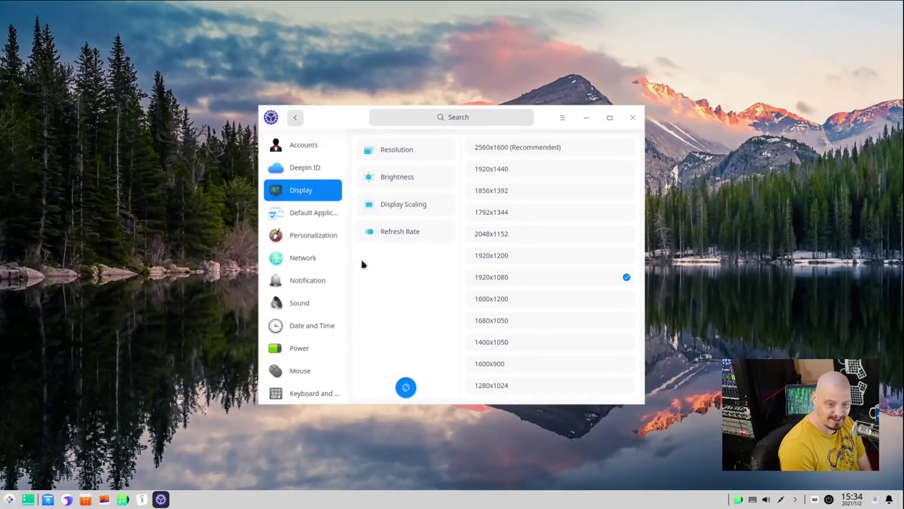
{"action": "left_click", "coordinate": [9, 499]}
{"action": "type", "text": "display"}
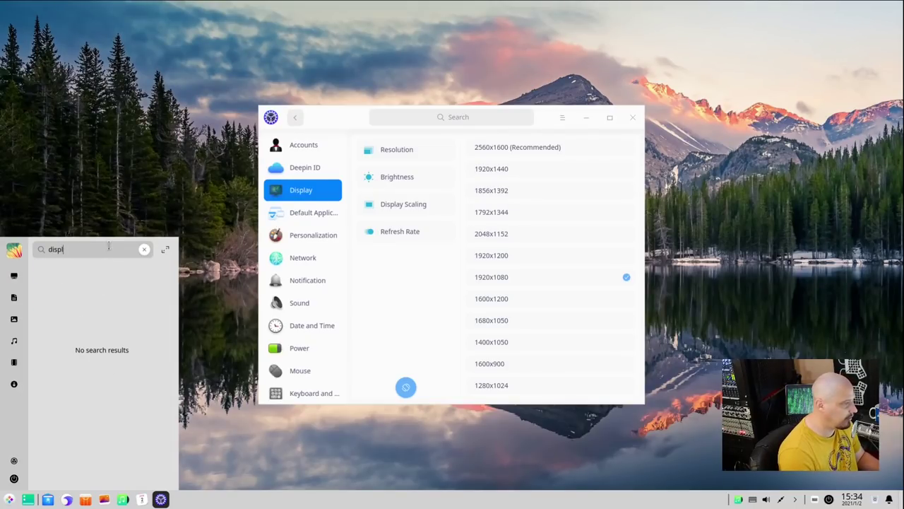
{"action": "key", "text": "BackSpace"}
{"action": "key", "text": "BackSpace"}
{"action": "key", "text": "BackSpace"}
{"action": "key", "text": "BackSpace"}
{"action": "key", "text": "BackSpace"}
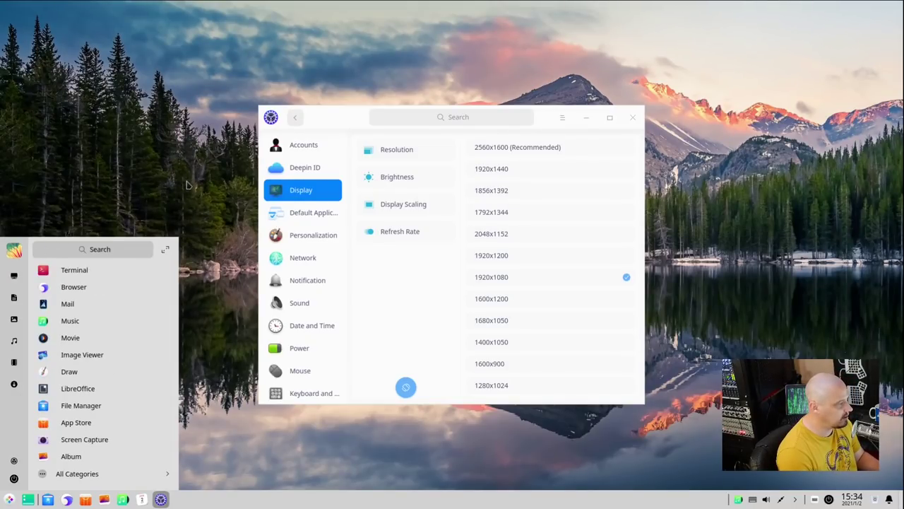
{"action": "right_click", "coordinate": [187, 185]}
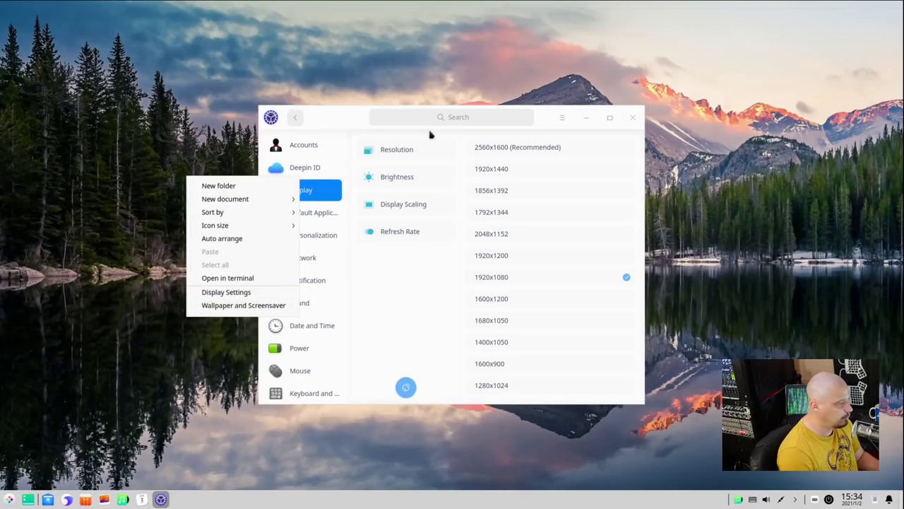
{"action": "left_click", "coordinate": [537, 118]}
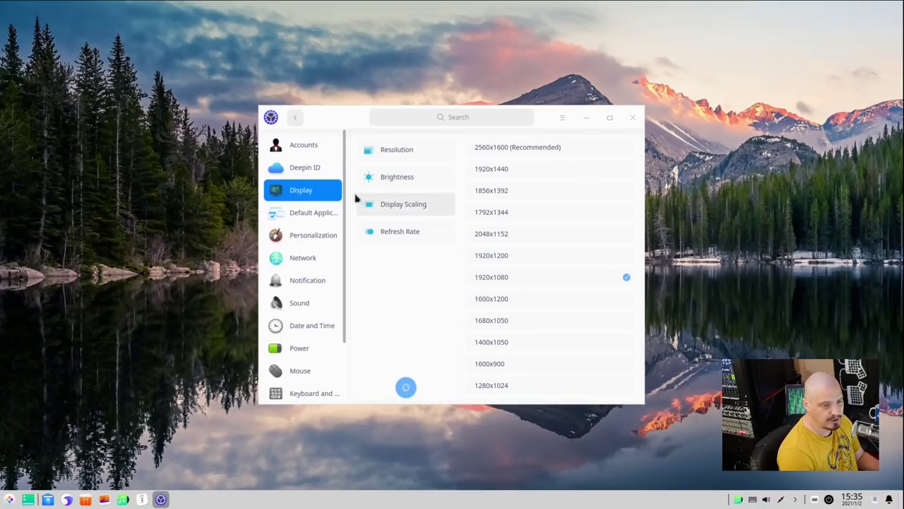
- Browse Accounts, Deepin ID and Default Applications, then open Personalization showing Light theme and blue accent
{"action": "left_click", "coordinate": [308, 148]}
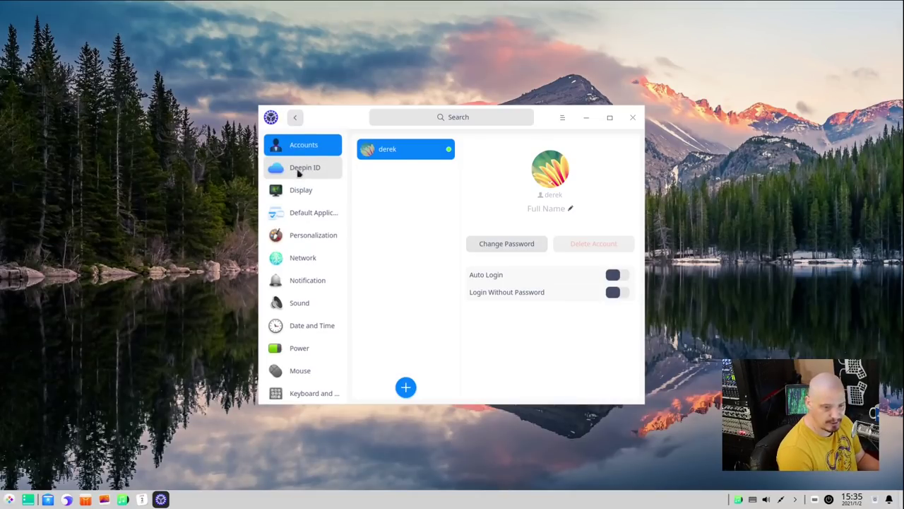
{"action": "left_click", "coordinate": [304, 170]}
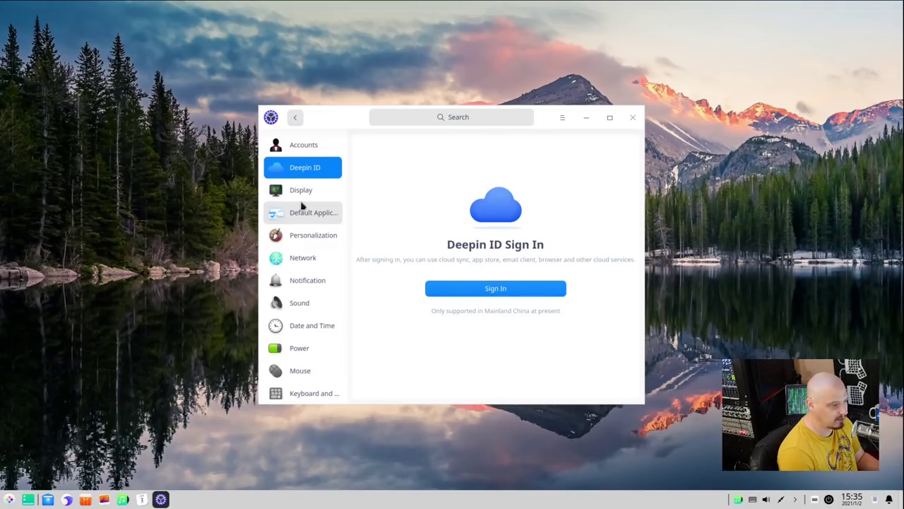
{"action": "left_click", "coordinate": [308, 189]}
{"action": "left_click", "coordinate": [308, 239]}
{"action": "left_click", "coordinate": [295, 212]}
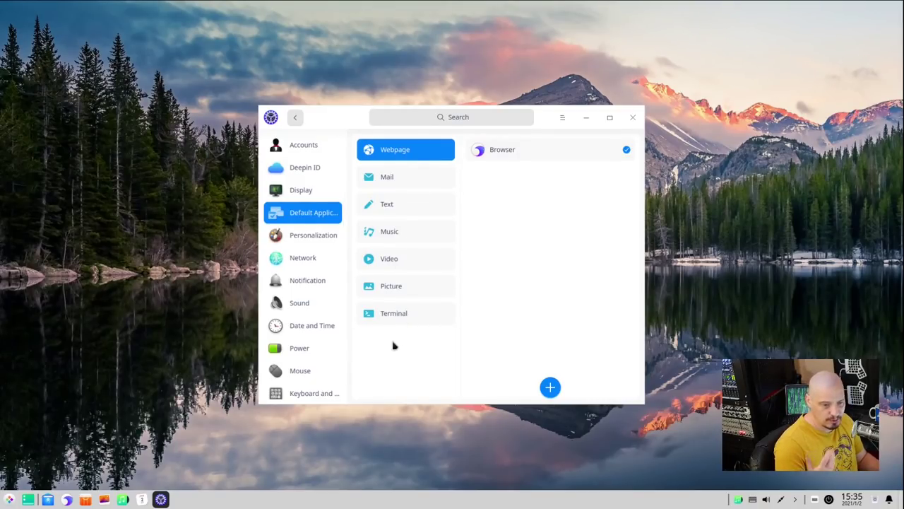
{"action": "left_click", "coordinate": [315, 237]}
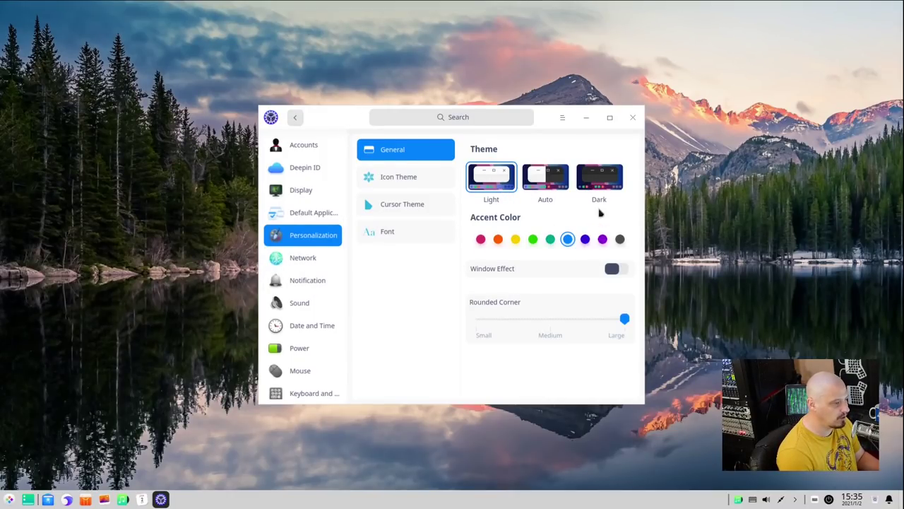
- Switch the system to the Dark theme and close Control Center
{"action": "left_click", "coordinate": [600, 185]}
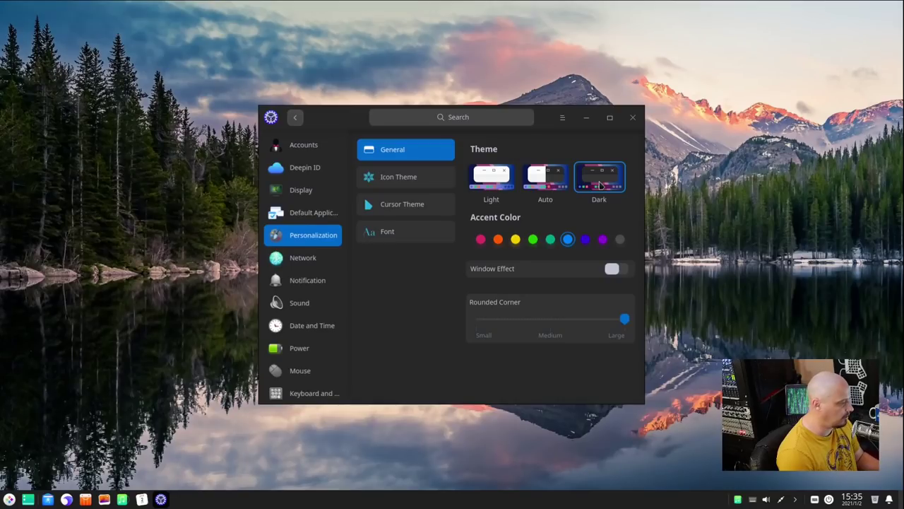
{"action": "left_click", "coordinate": [634, 117]}
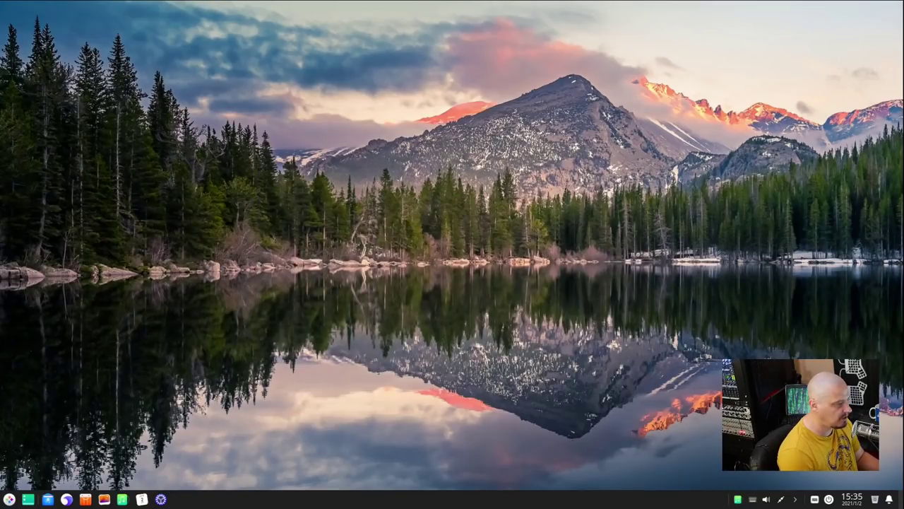
{"action": "left_click", "coordinate": [9, 499]}
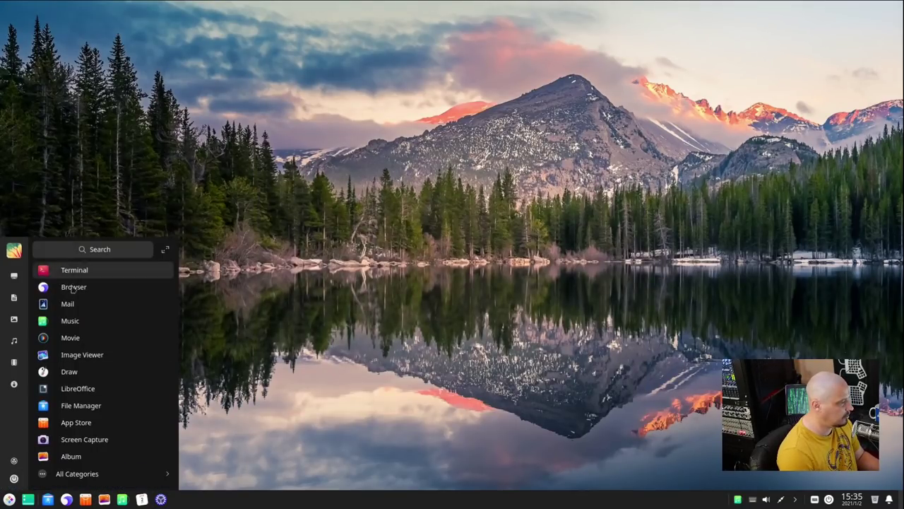
{"action": "left_click", "coordinate": [378, 357]}
- Set the blue streak image as wallpaper after trying the pastel swirl
{"action": "right_click", "coordinate": [361, 259]}
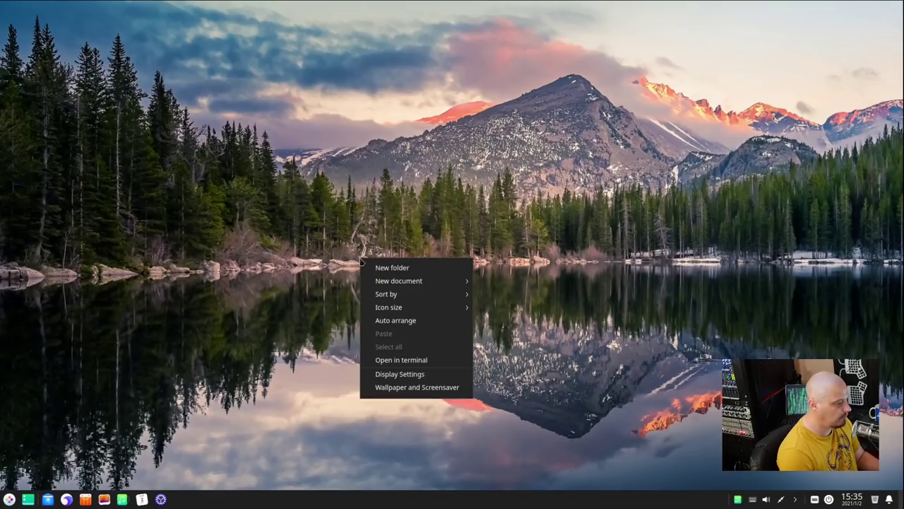
{"action": "left_click", "coordinate": [428, 393]}
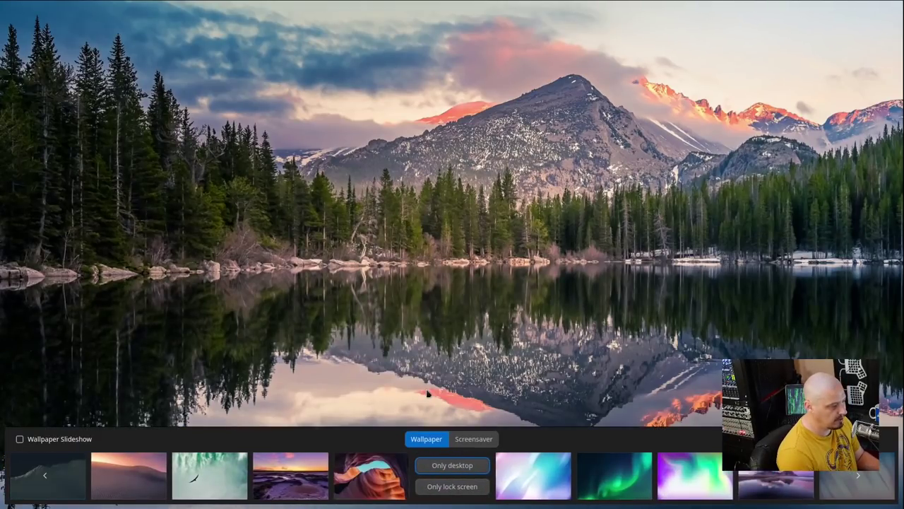
{"action": "left_click", "coordinate": [533, 479]}
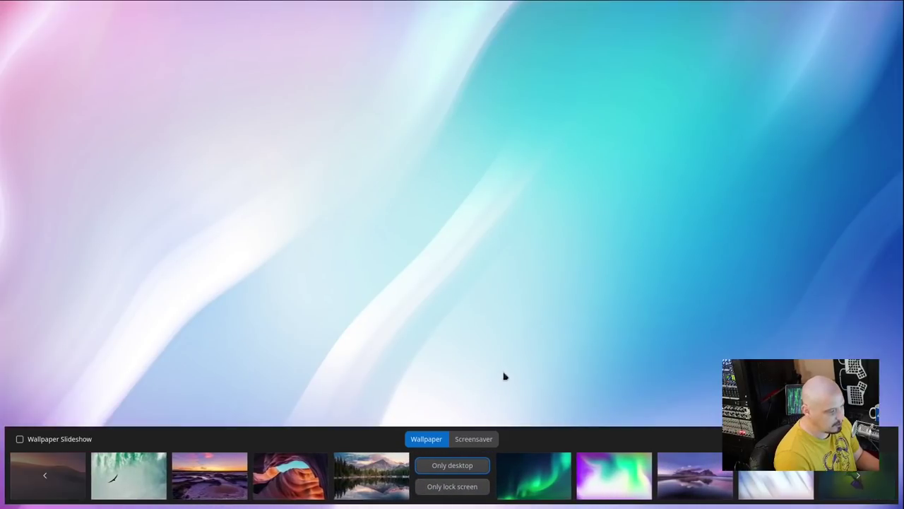
{"action": "left_click", "coordinate": [776, 482]}
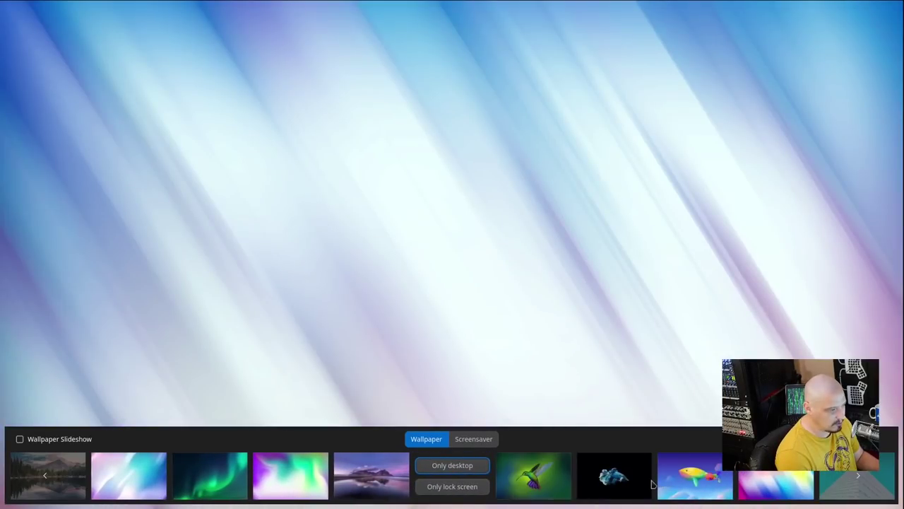
{"action": "left_click", "coordinate": [553, 280]}
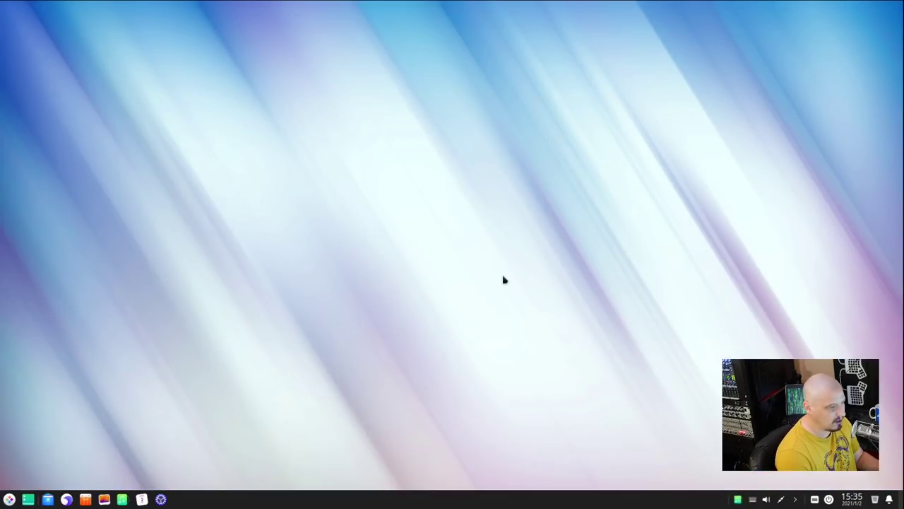
- Check the icon size options in the desktop's context menu, then dismiss it
{"action": "right_click", "coordinate": [209, 213]}
{"action": "mouse_move", "coordinate": [285, 262]}
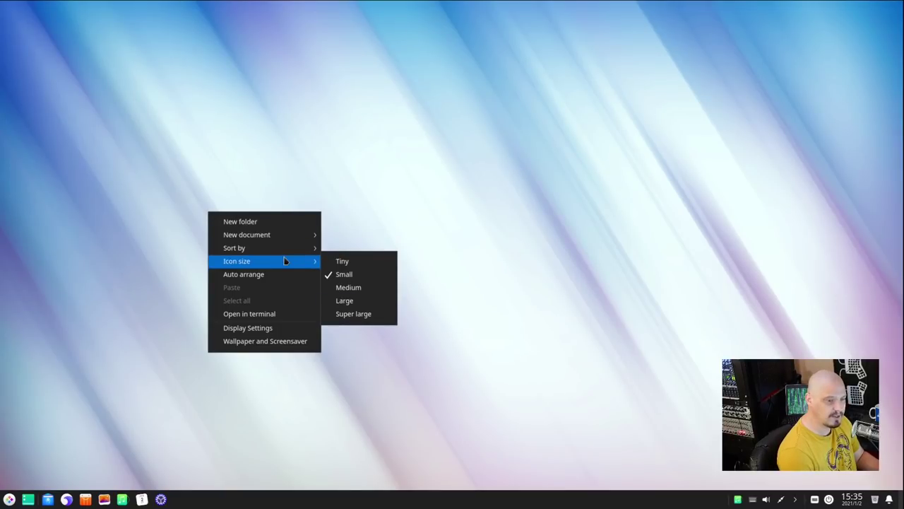
{"action": "left_click", "coordinate": [384, 175]}
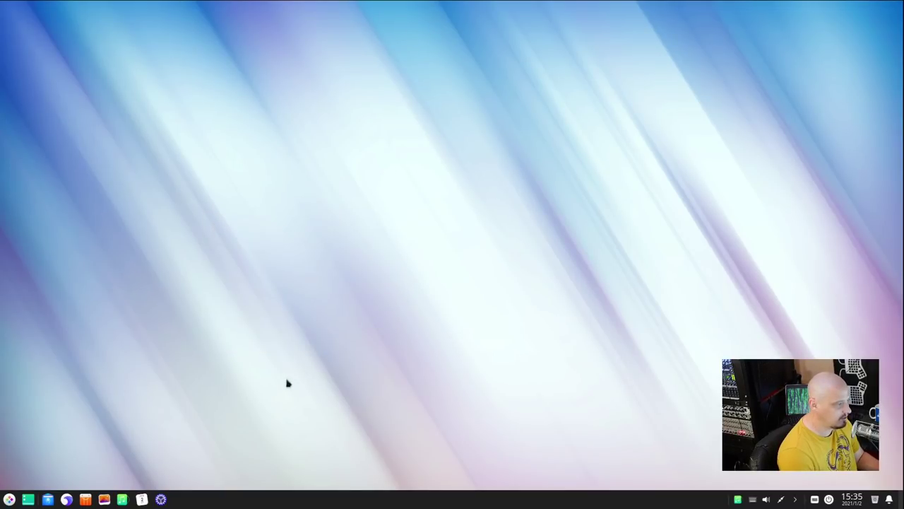
{"action": "left_click", "coordinate": [48, 500]}
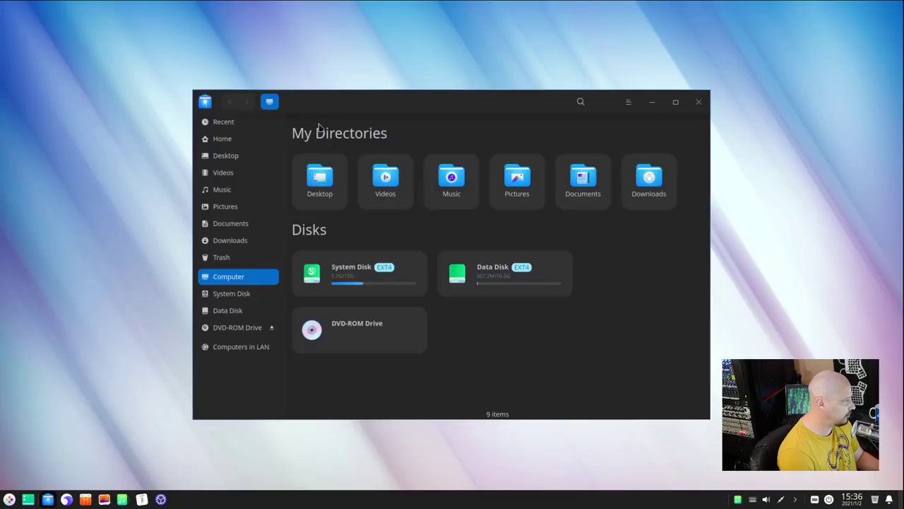
{"action": "left_click_drag", "start_coordinate": [508, 105], "coordinate": [346, 81]}
{"action": "left_click", "coordinate": [535, 77]}
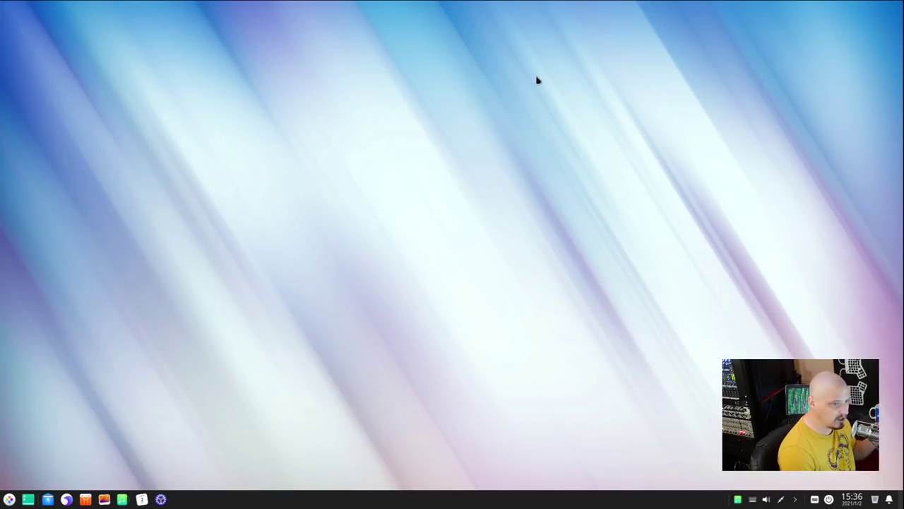
- Set the foggy pine forest photo as wallpaper after trying the rainbow gradient
{"action": "right_click", "coordinate": [351, 234]}
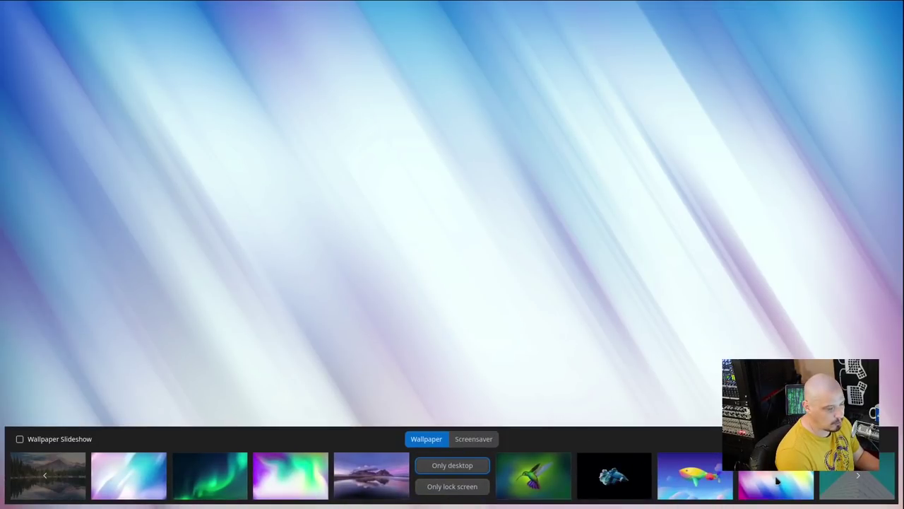
{"action": "left_click", "coordinate": [779, 479]}
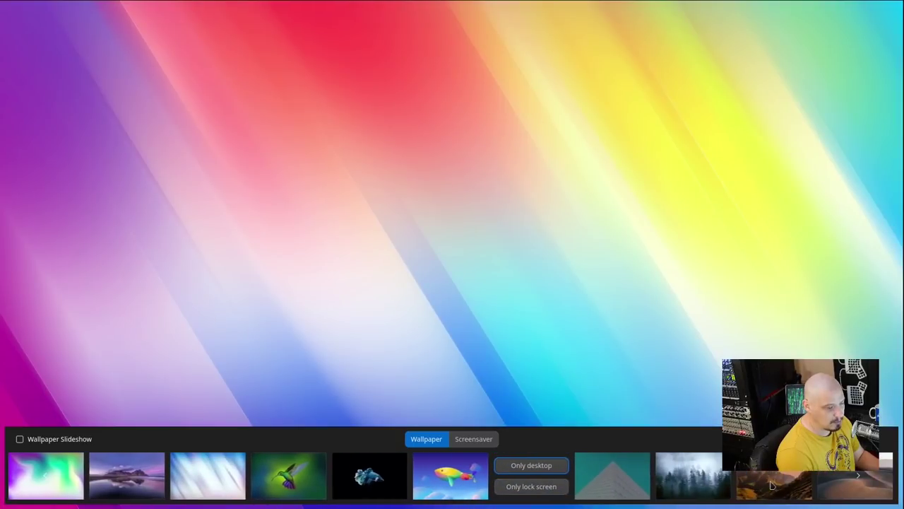
{"action": "left_click", "coordinate": [708, 486]}
{"action": "left_click", "coordinate": [557, 296]}
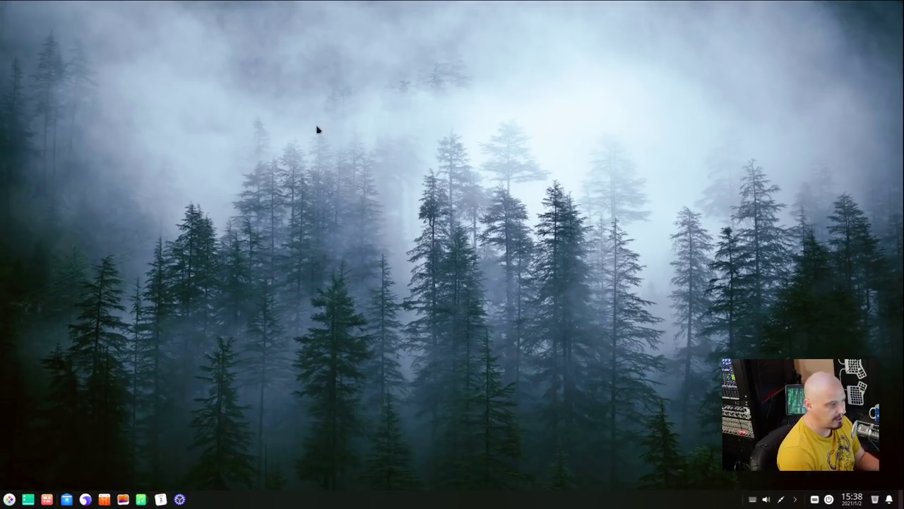
{"action": "right_click", "coordinate": [317, 127]}
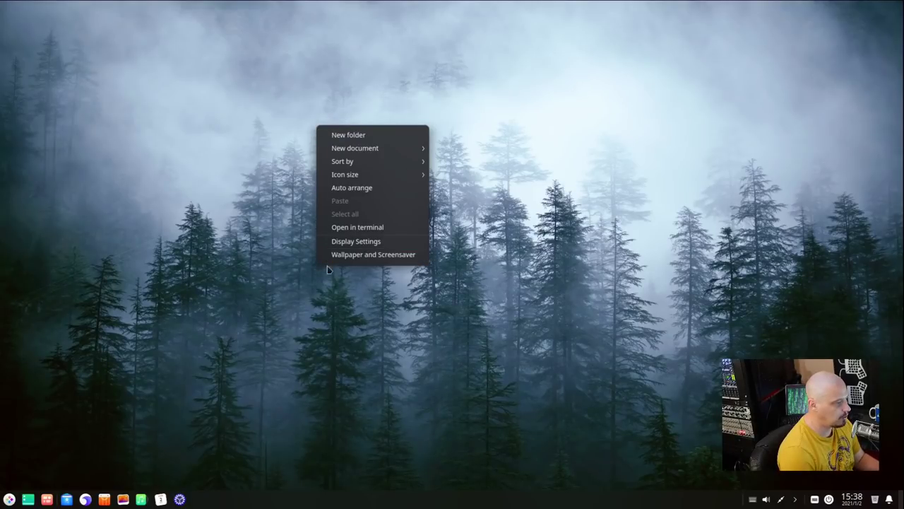
{"action": "left_click", "coordinate": [391, 243]}
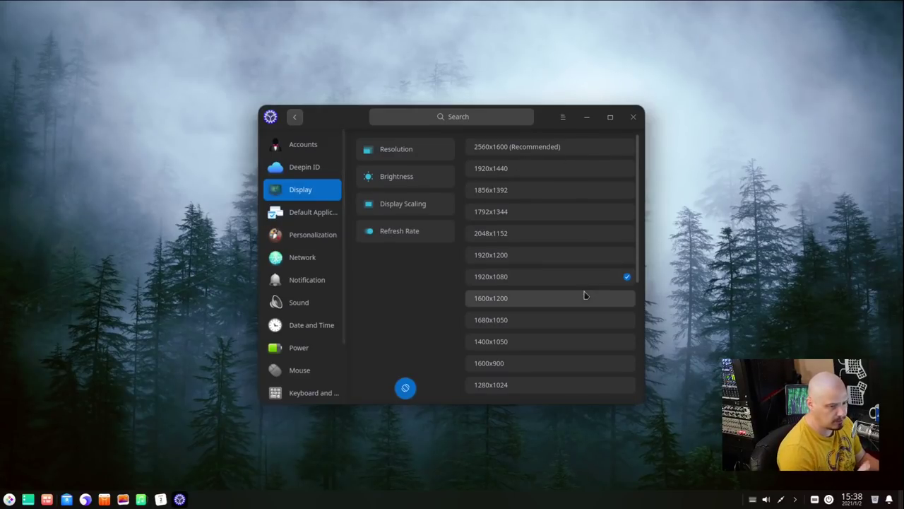
{"action": "left_click", "coordinate": [317, 239]}
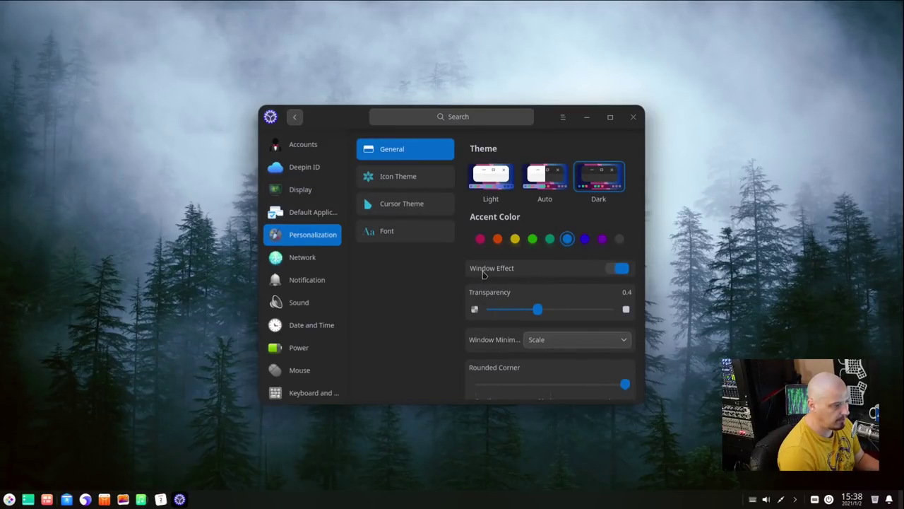
{"action": "left_click", "coordinate": [613, 271]}
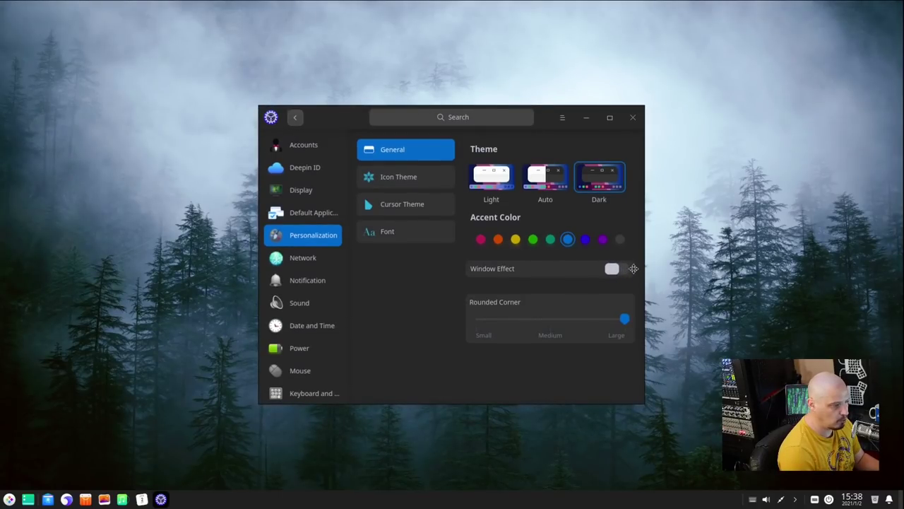
{"action": "left_click", "coordinate": [626, 272]}
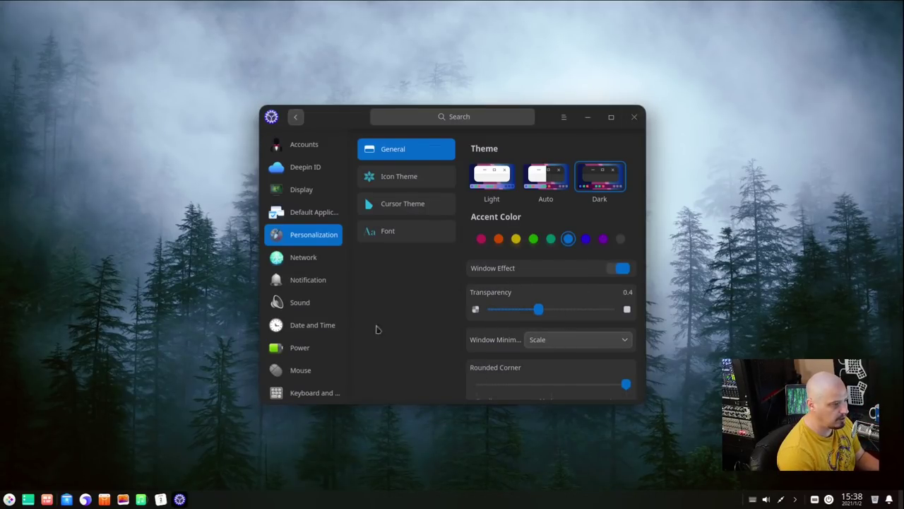
{"action": "left_click", "coordinate": [11, 501]}
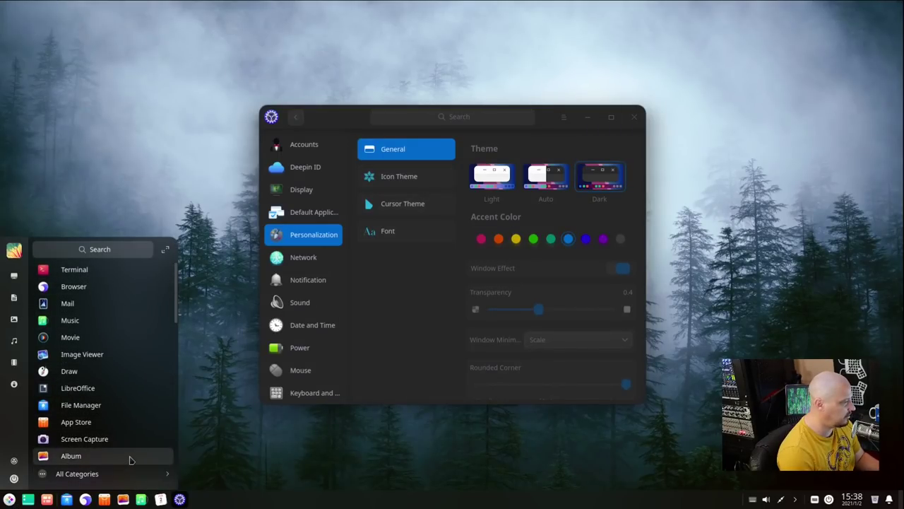
{"action": "left_click", "coordinate": [633, 117]}
{"action": "right_click", "coordinate": [425, 140]}
- Apply the purple mountain-lake photo as wallpaper, close the picker, then briefly open the Launcher
{"action": "left_click", "coordinate": [463, 268]}
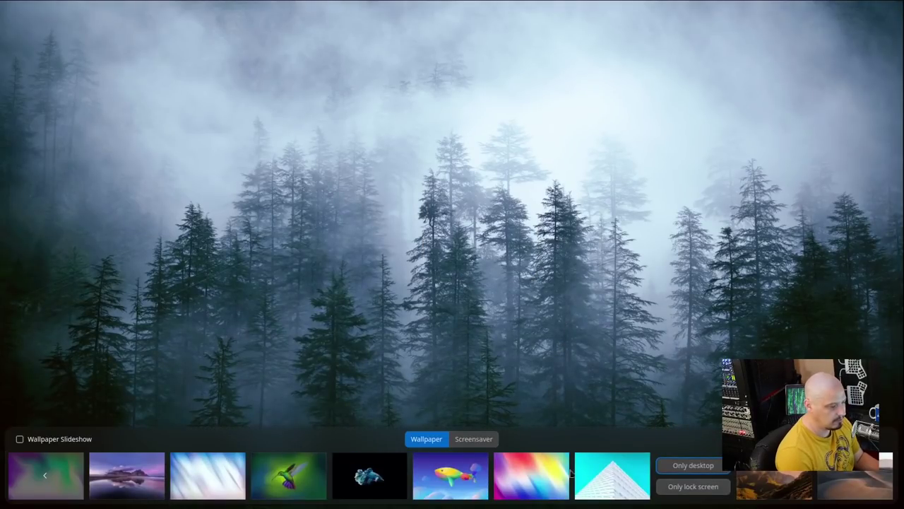
{"action": "left_click", "coordinate": [225, 494]}
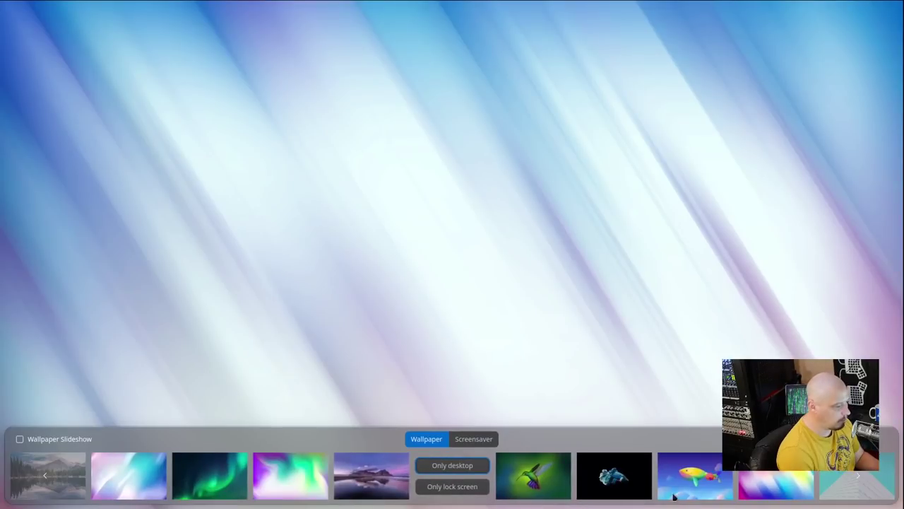
{"action": "left_click", "coordinate": [396, 491]}
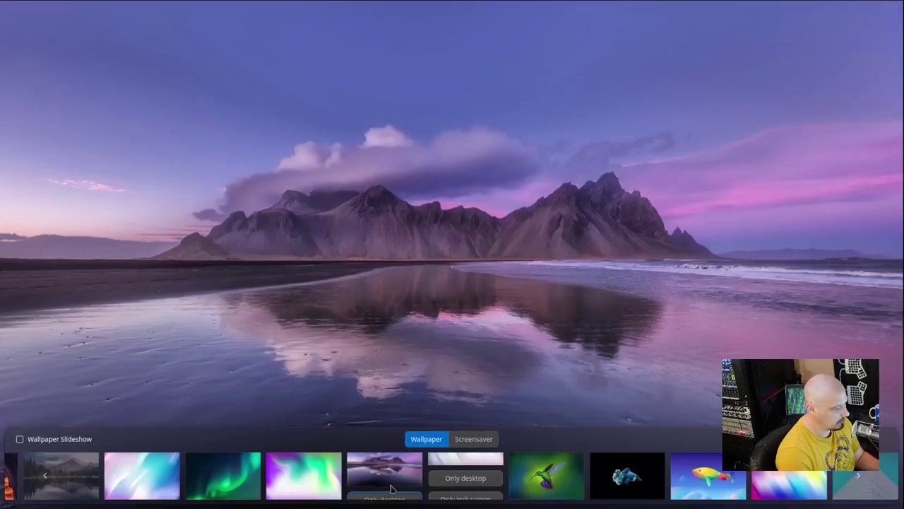
{"action": "left_click", "coordinate": [438, 350]}
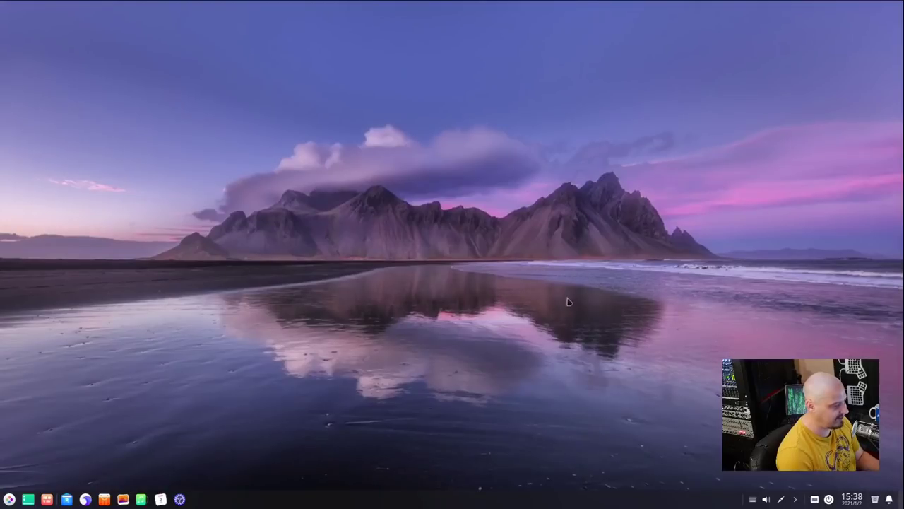
{"action": "left_click", "coordinate": [9, 499]}
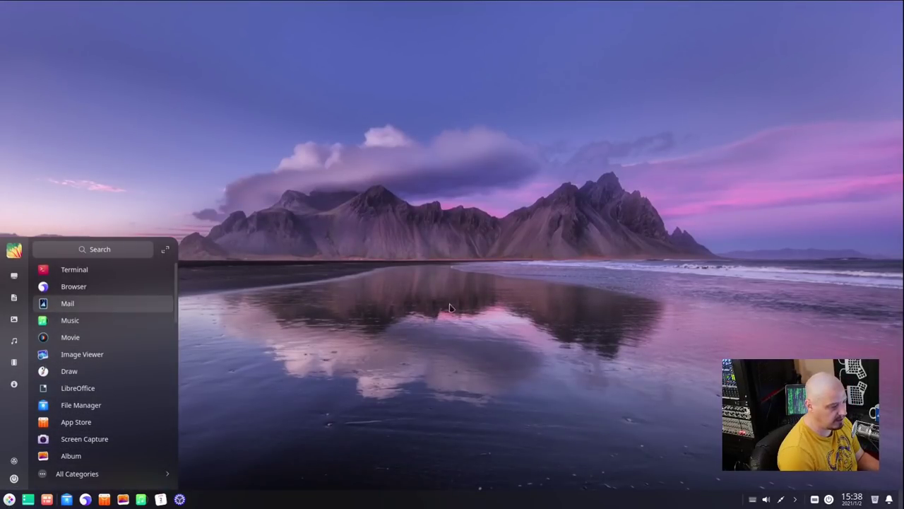
{"action": "left_click", "coordinate": [549, 323]}
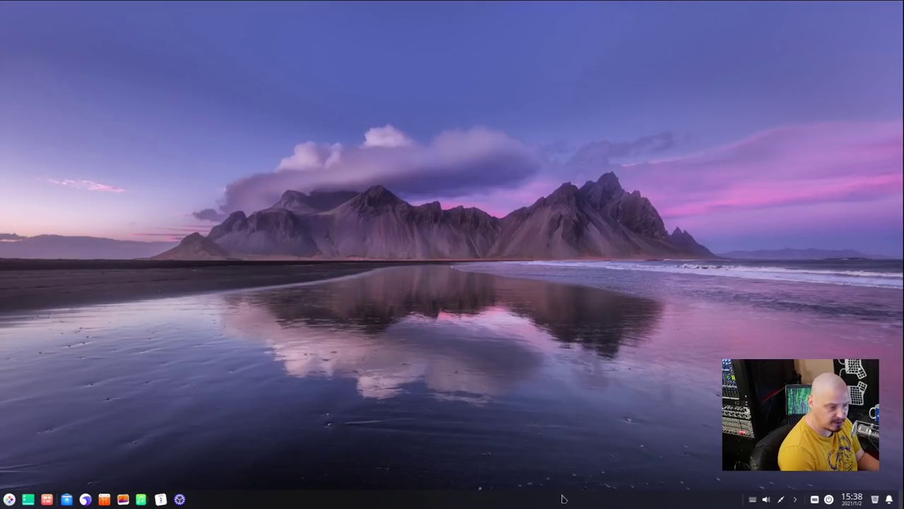
- In Personalization > General, adjust the Transparency slider until window transparency reads exactly 0.5
{"action": "right_click", "coordinate": [401, 163]}
{"action": "left_click", "coordinate": [470, 277]}
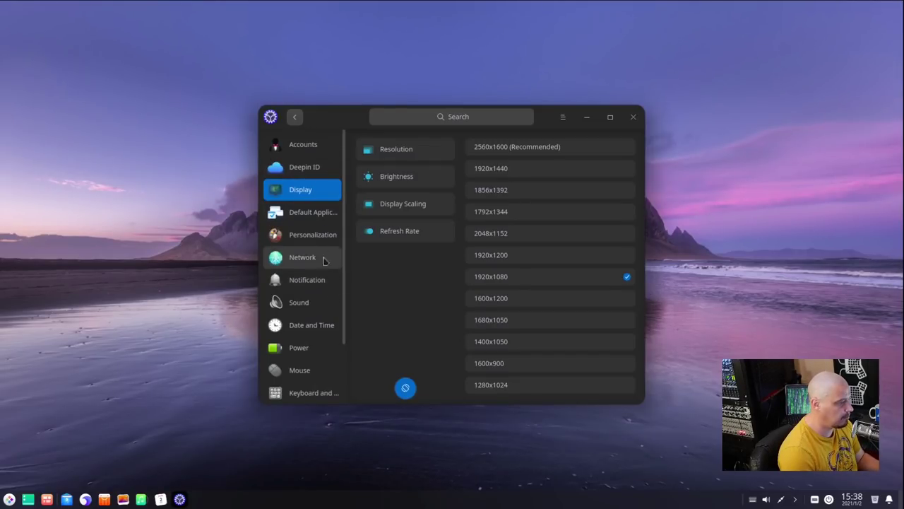
{"action": "left_click", "coordinate": [318, 234]}
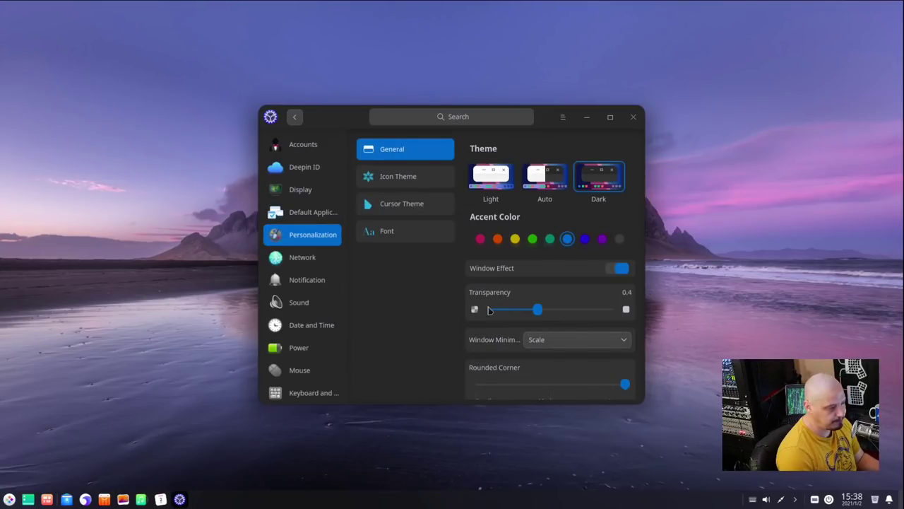
{"action": "left_click_drag", "start_coordinate": [539, 312], "coordinate": [507, 314]}
{"action": "left_click", "coordinate": [9, 499]}
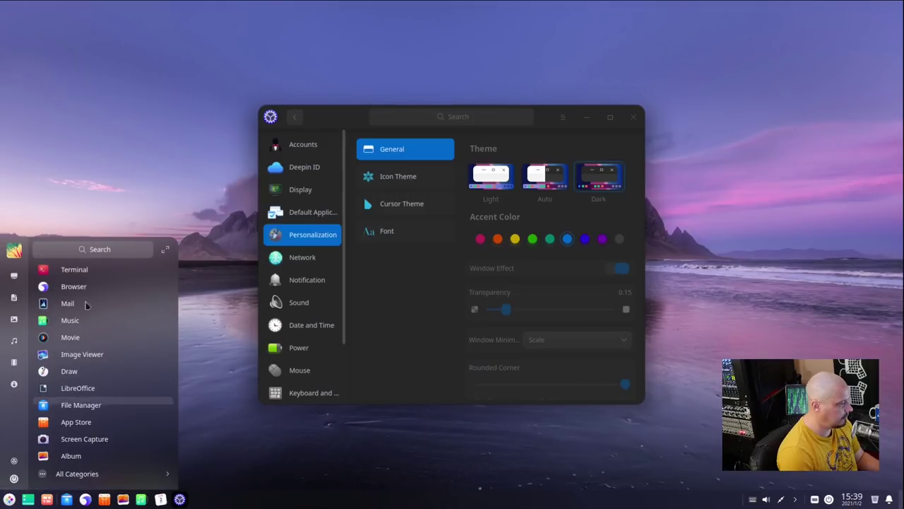
{"action": "left_click", "coordinate": [518, 309]}
{"action": "left_click_drag", "start_coordinate": [519, 309], "coordinate": [590, 309]}
{"action": "left_click", "coordinate": [9, 499]}
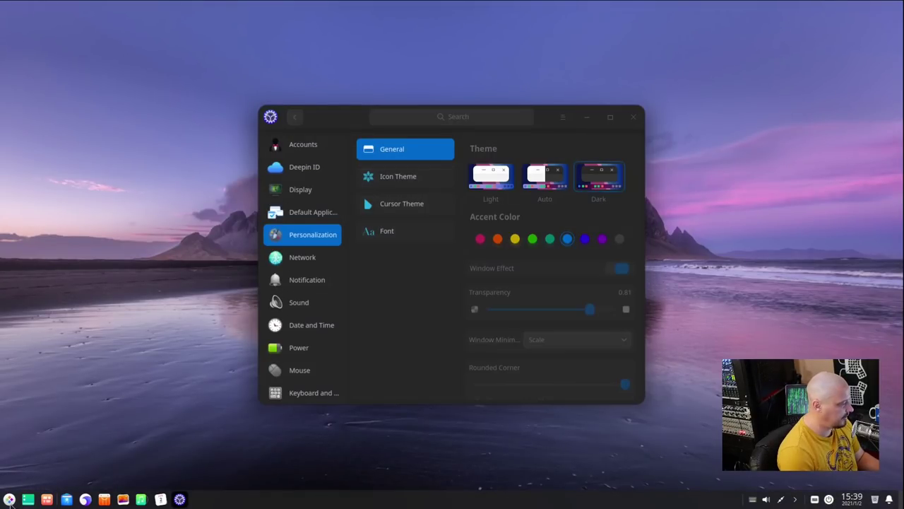
{"action": "left_click", "coordinate": [563, 311]}
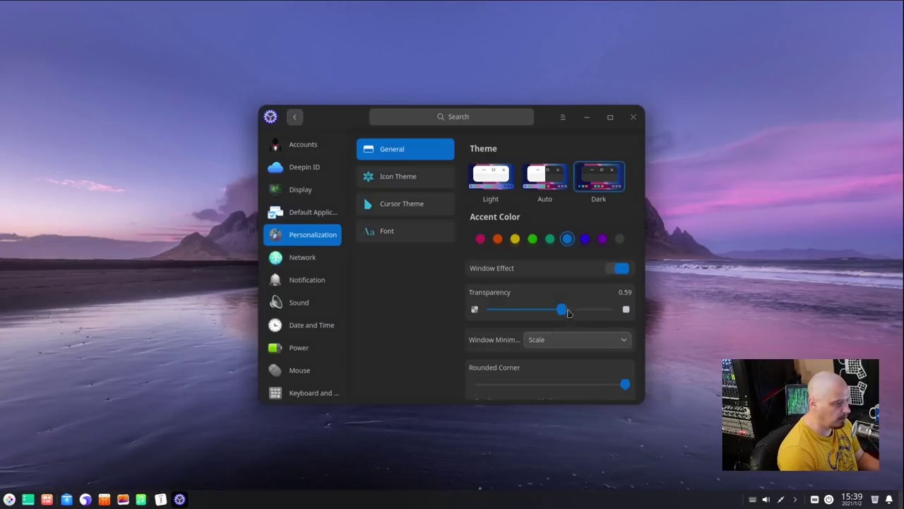
{"action": "left_click_drag", "start_coordinate": [562, 311], "coordinate": [551, 312]}
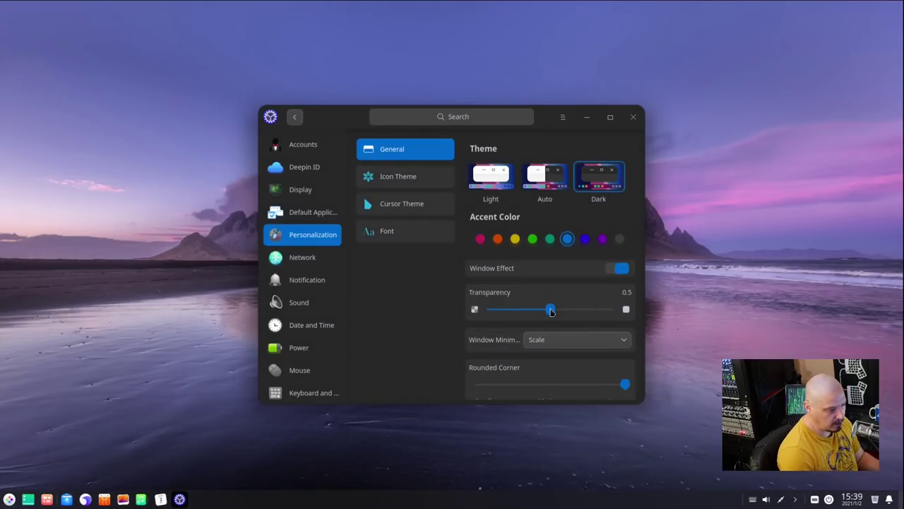
- Close Control Center, then open and dismiss the Launcher
{"action": "left_click", "coordinate": [635, 117]}
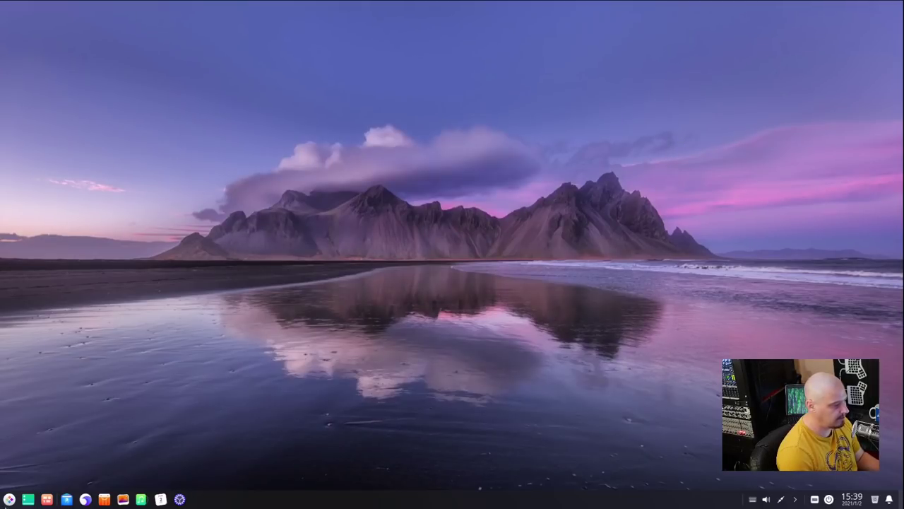
{"action": "left_click", "coordinate": [9, 498]}
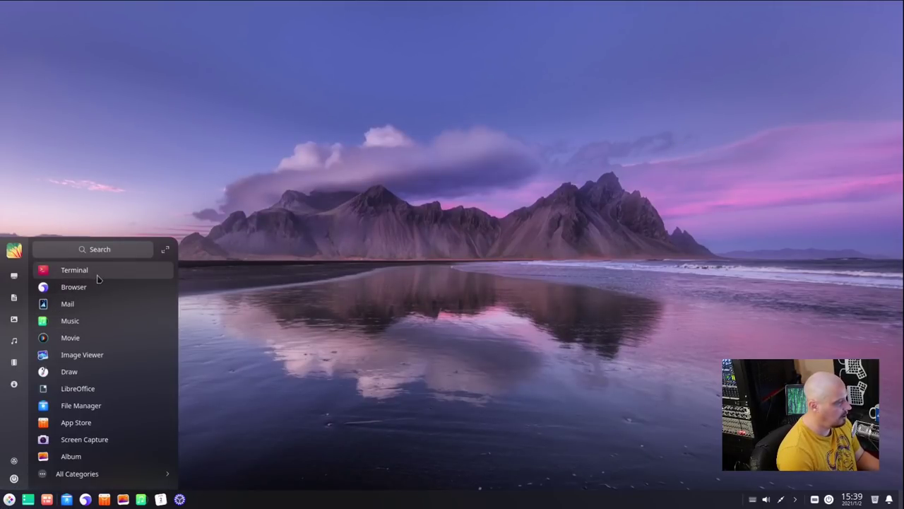
{"action": "key", "text": "Escape"}
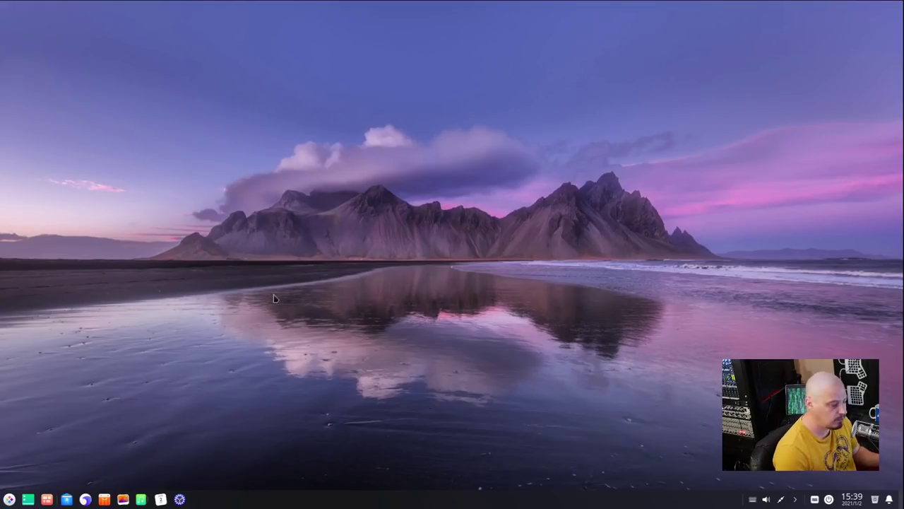
- Open the desktop context menu twice to view New document choices, then open and close the Launcher
{"action": "right_click", "coordinate": [320, 286]}
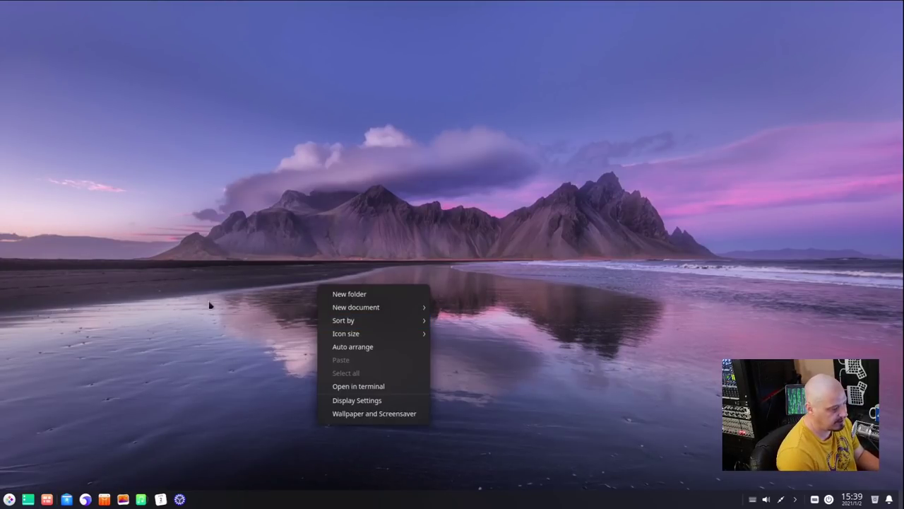
{"action": "left_click", "coordinate": [219, 285]}
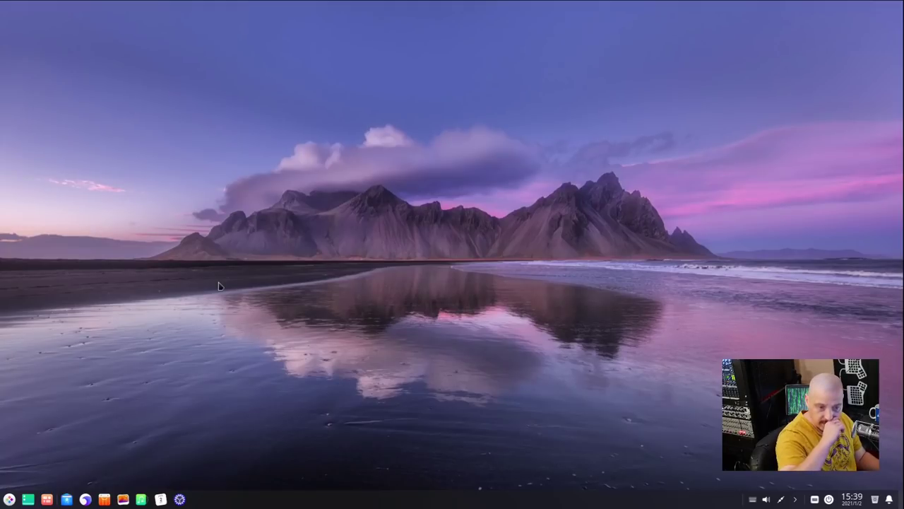
{"action": "right_click", "coordinate": [322, 267]}
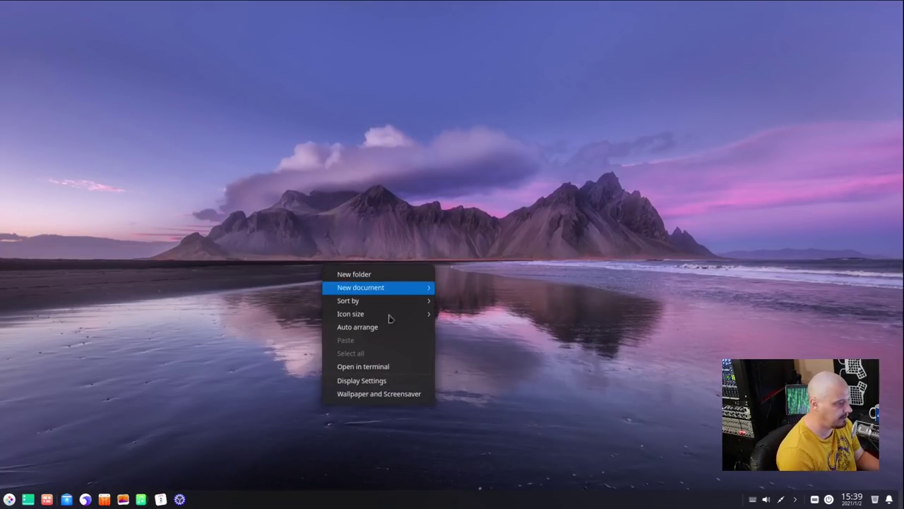
{"action": "left_click", "coordinate": [91, 466]}
{"action": "left_click", "coordinate": [9, 500]}
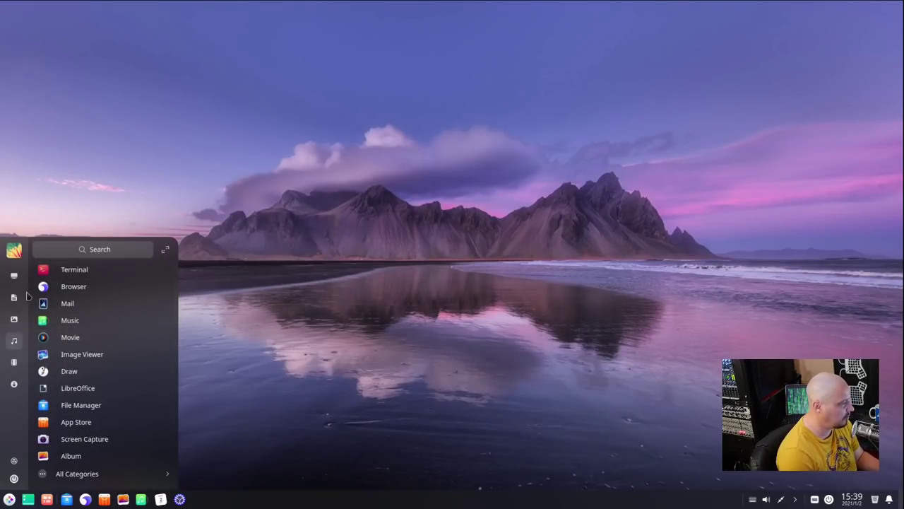
{"action": "left_click", "coordinate": [357, 380]}
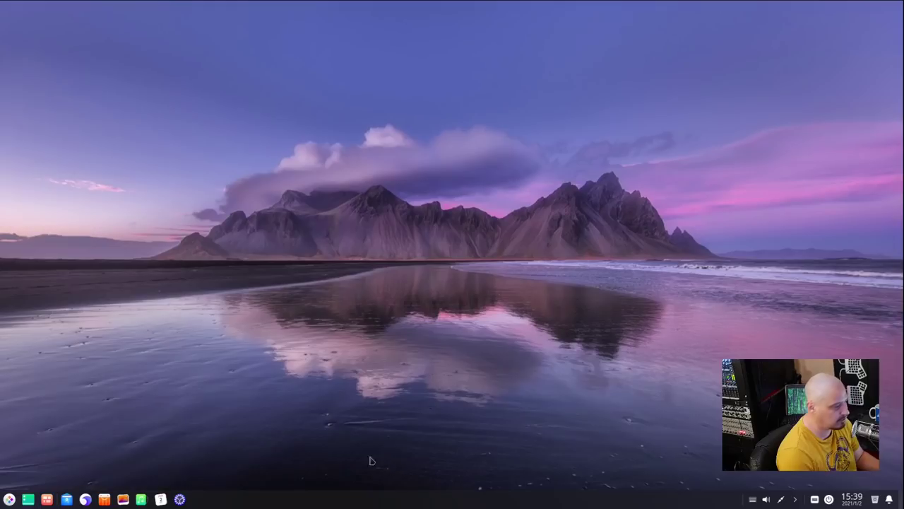
- Move the dock to the top edge via Location > Top, then to the left edge
{"action": "right_click", "coordinate": [371, 503]}
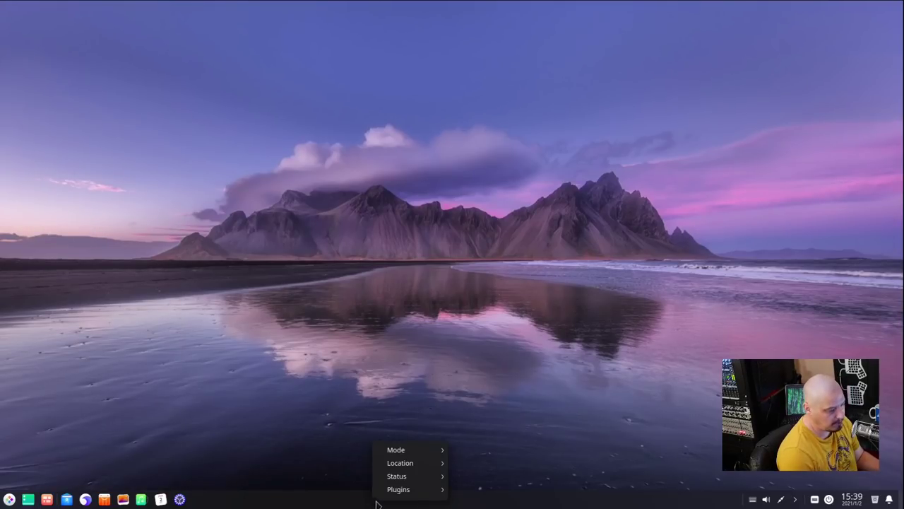
{"action": "mouse_move", "coordinate": [417, 462]}
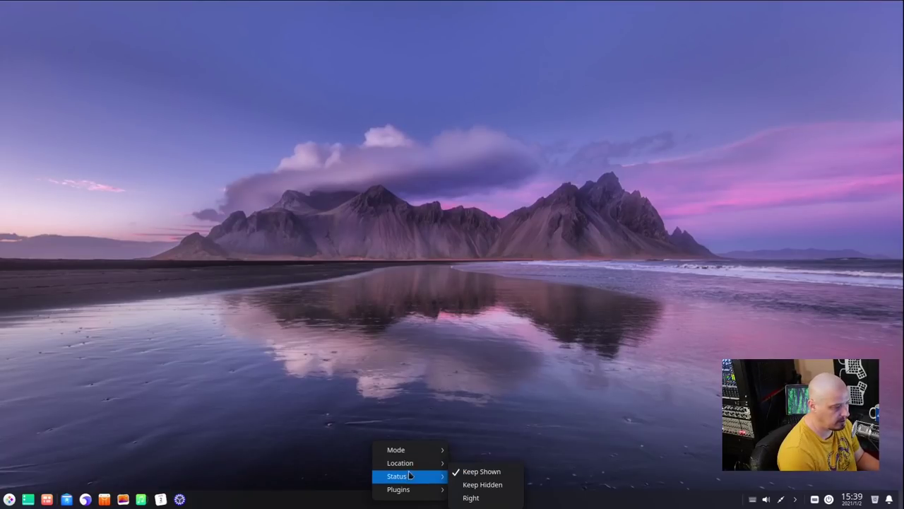
{"action": "left_click", "coordinate": [471, 462]}
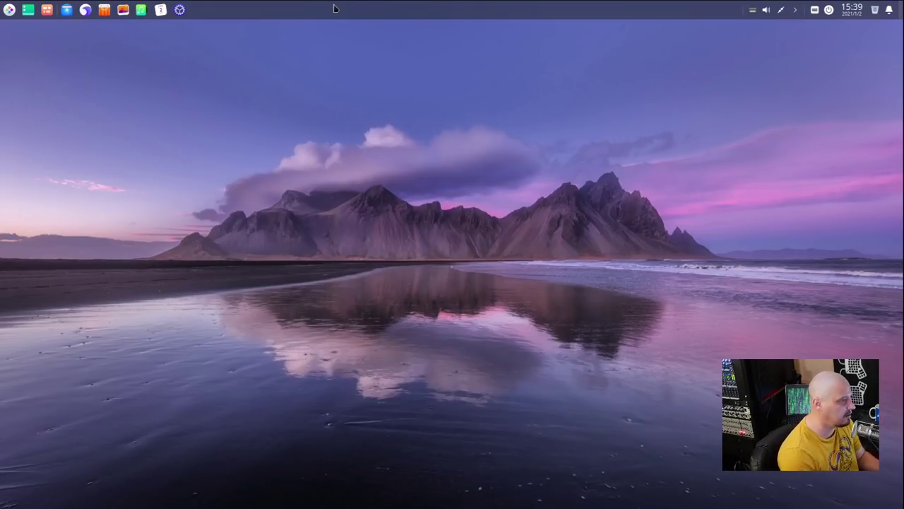
{"action": "right_click", "coordinate": [367, 14]}
{"action": "mouse_move", "coordinate": [435, 40]}
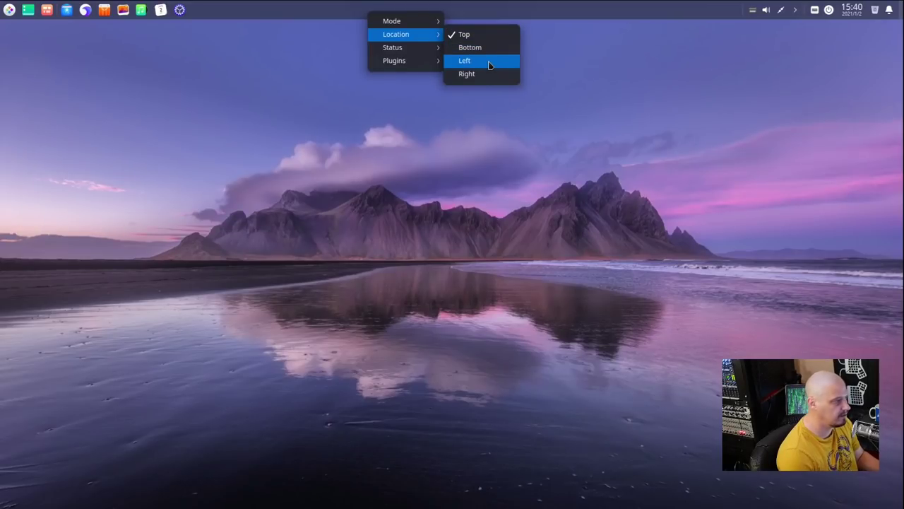
{"action": "left_click", "coordinate": [488, 64]}
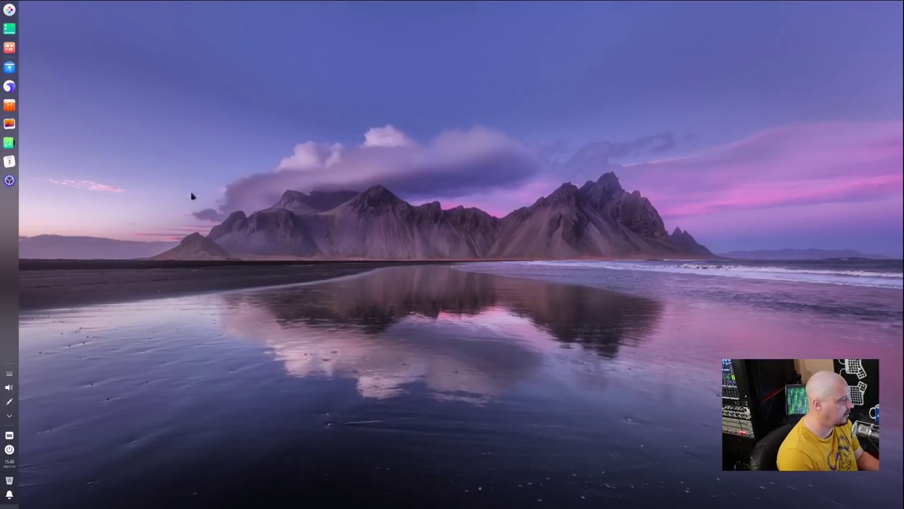
{"action": "left_click", "coordinate": [10, 11]}
{"action": "left_click", "coordinate": [10, 10]}
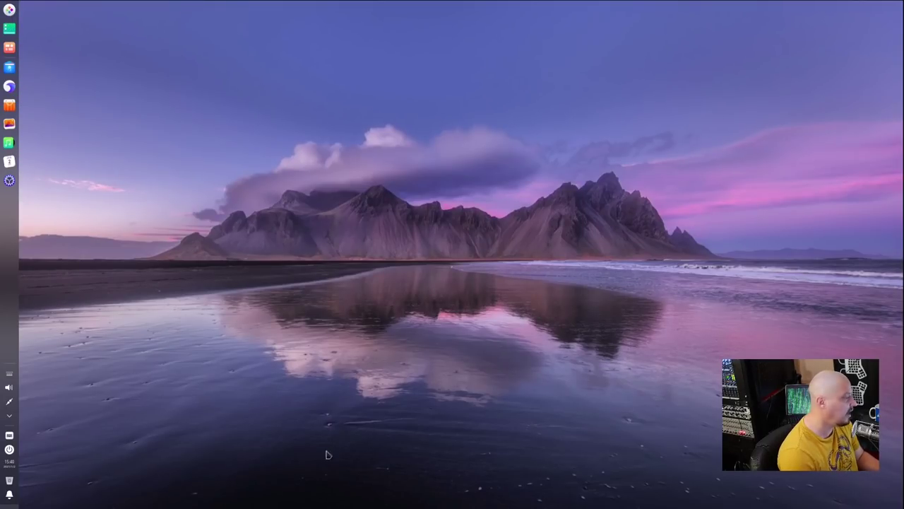